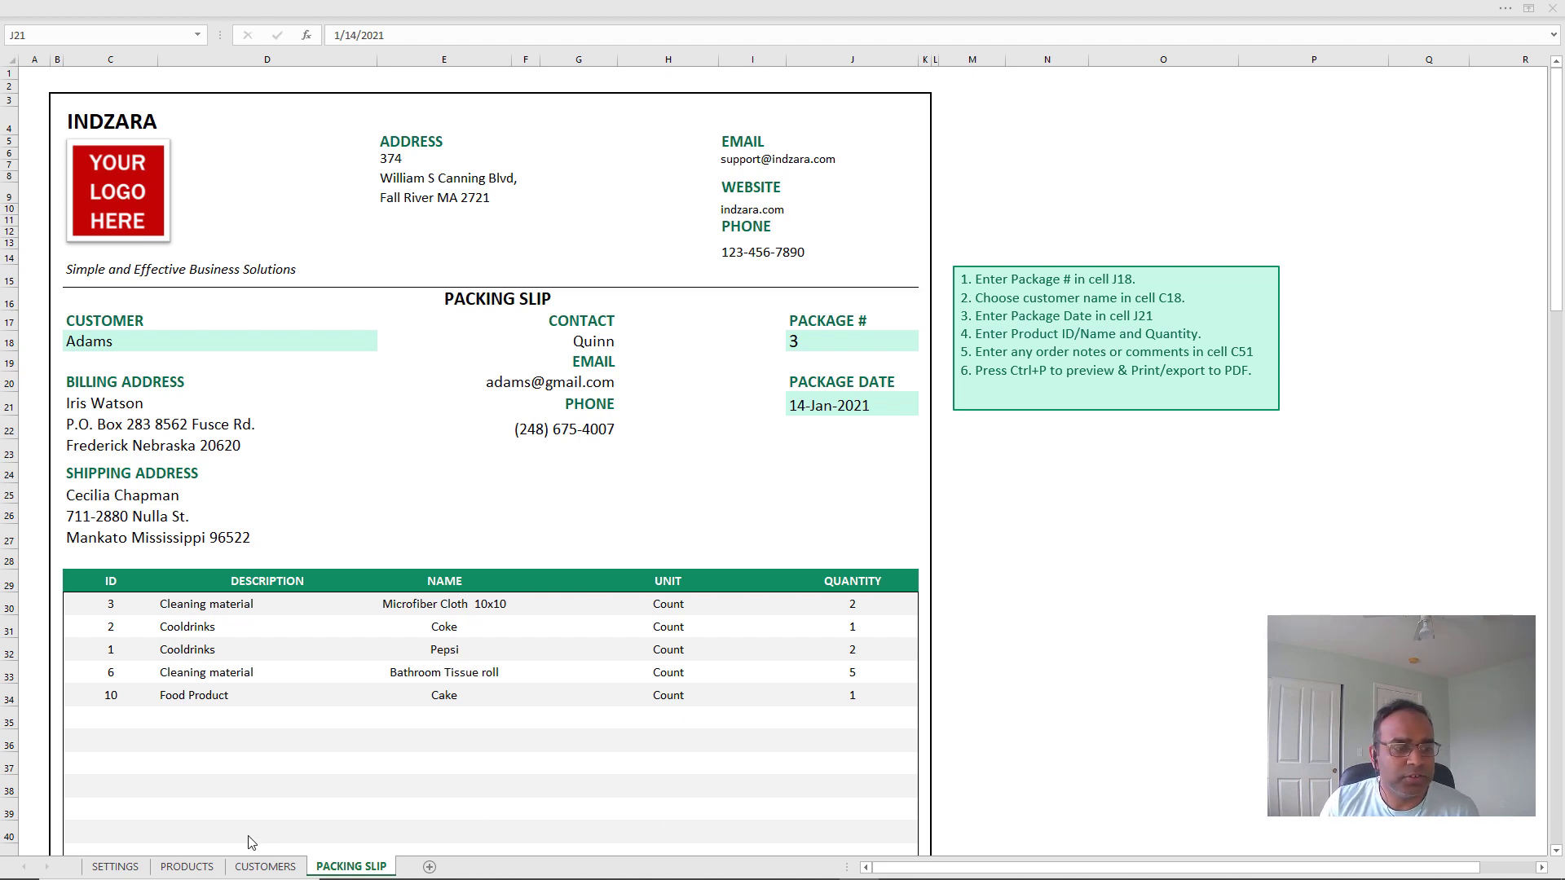
Review the business information on the SETTINGS sheet and the UNIT and PR CUST FLD columns on the PRODUCTS sheet.
{"action": "left_click", "coordinate": [117, 867]}
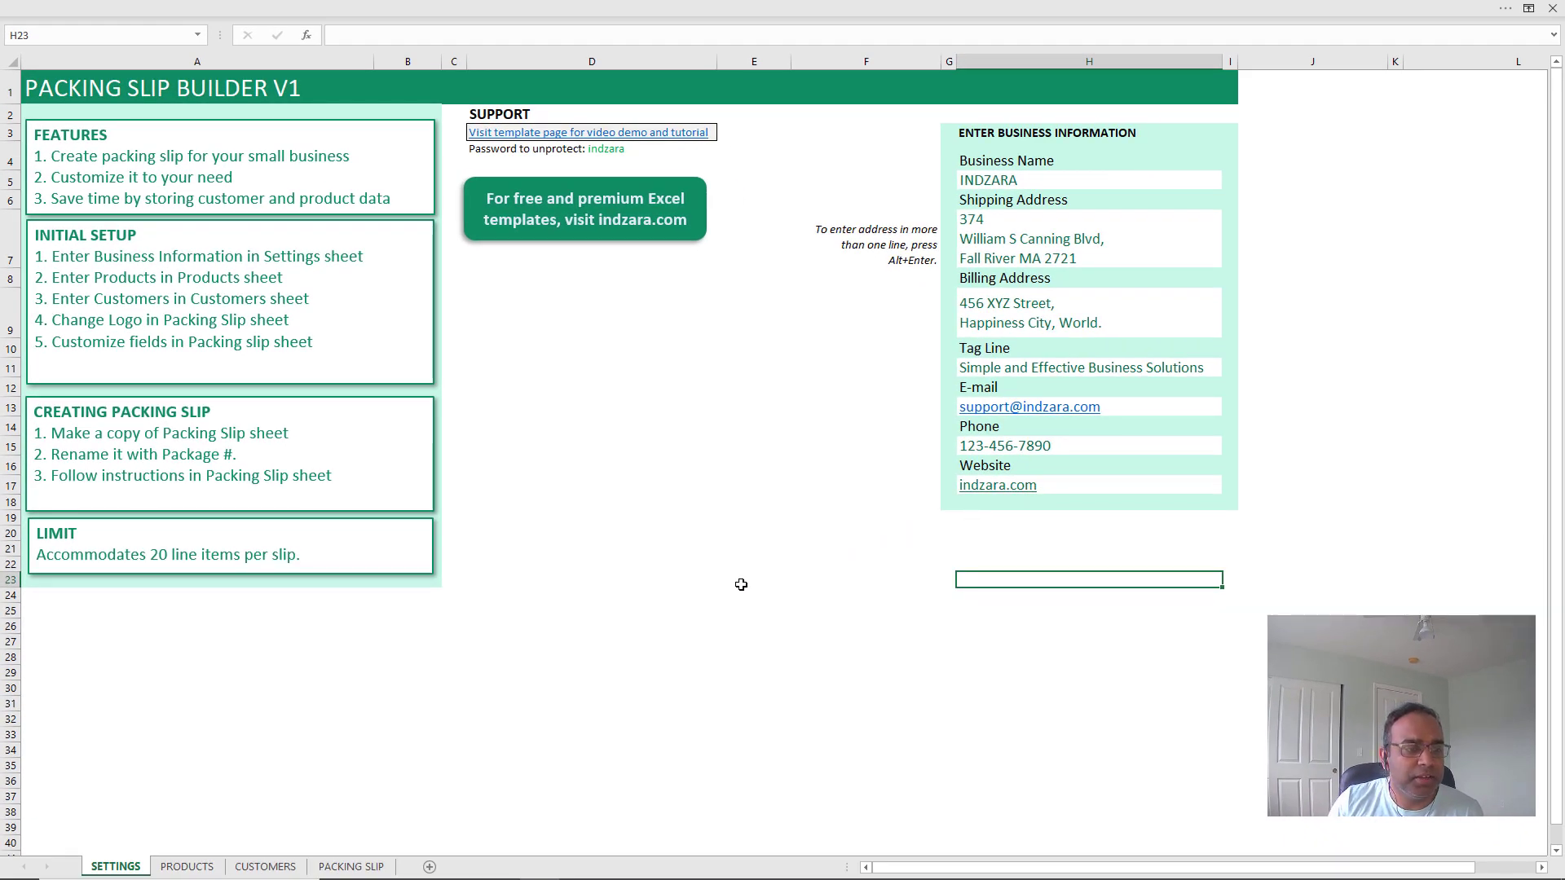
{"action": "left_click", "coordinate": [193, 867]}
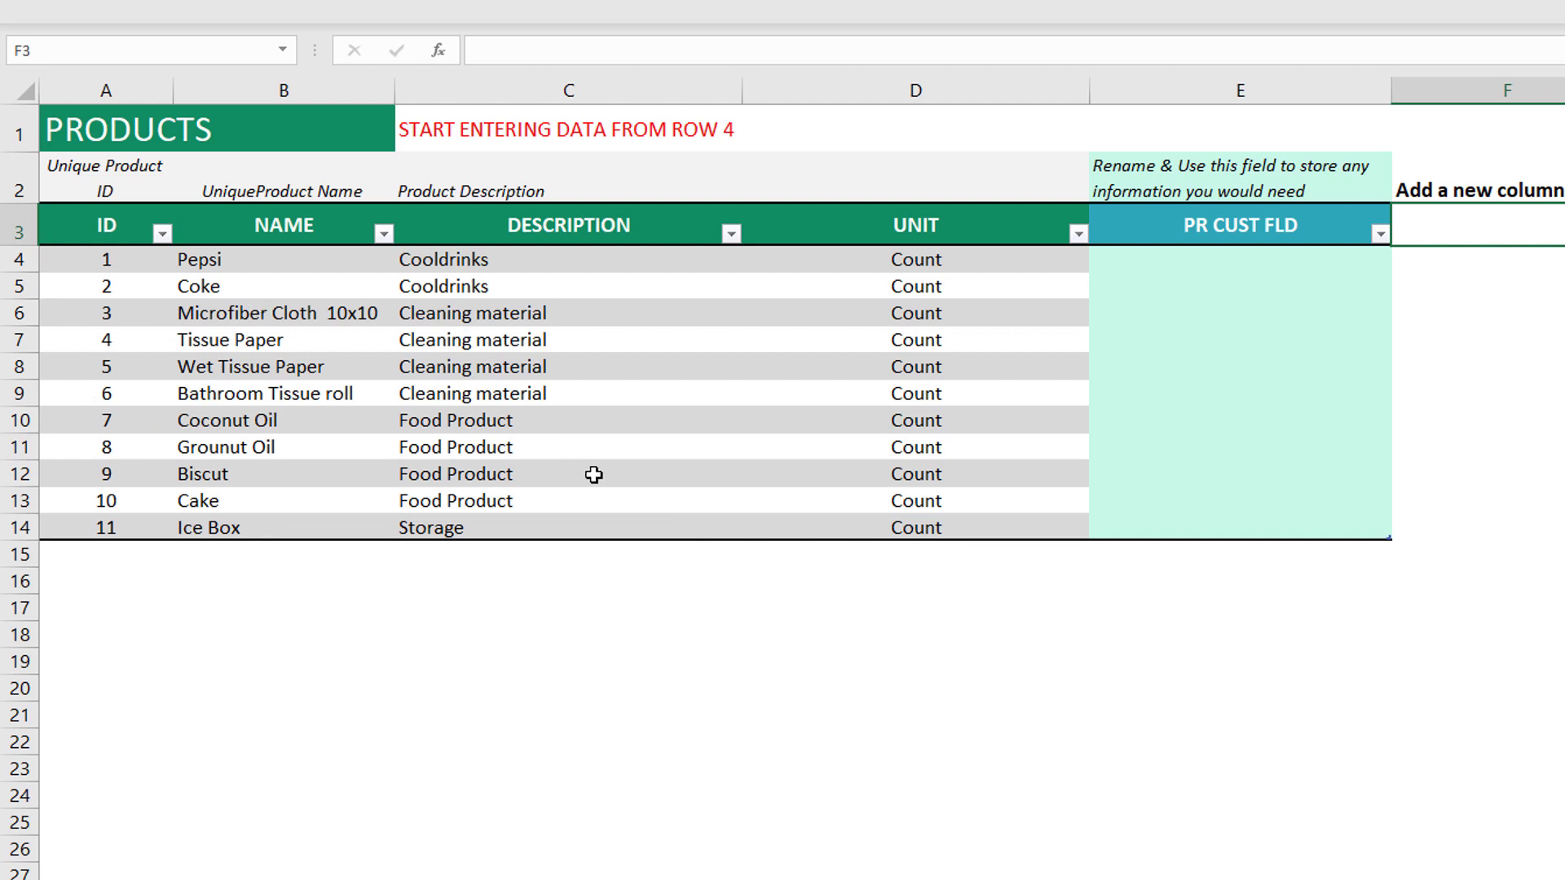
{"action": "left_click", "coordinate": [908, 233]}
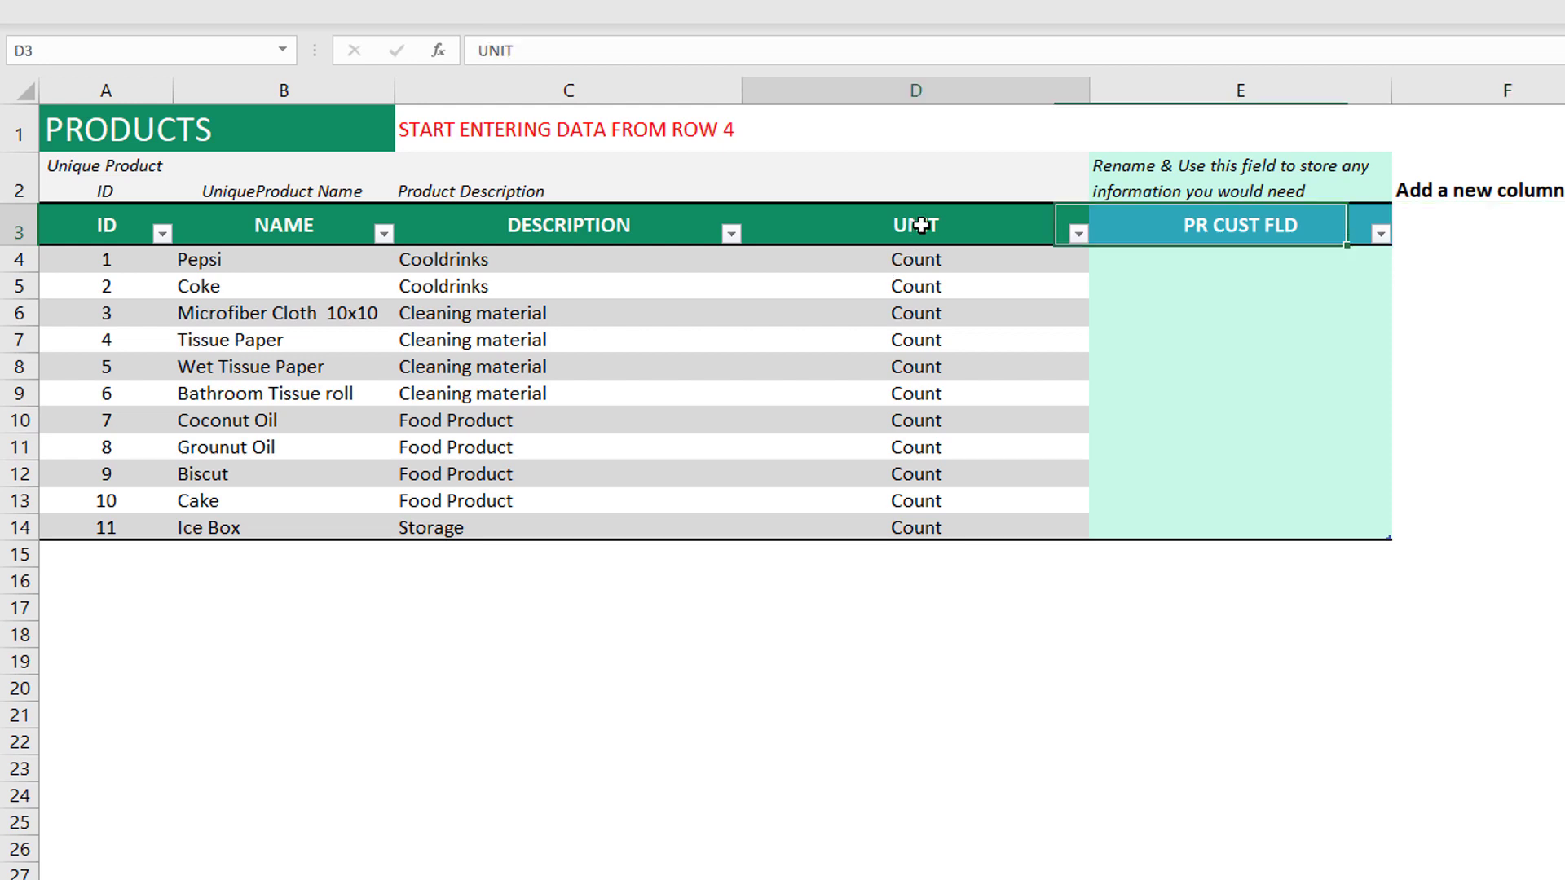
{"action": "left_click", "coordinate": [1222, 241]}
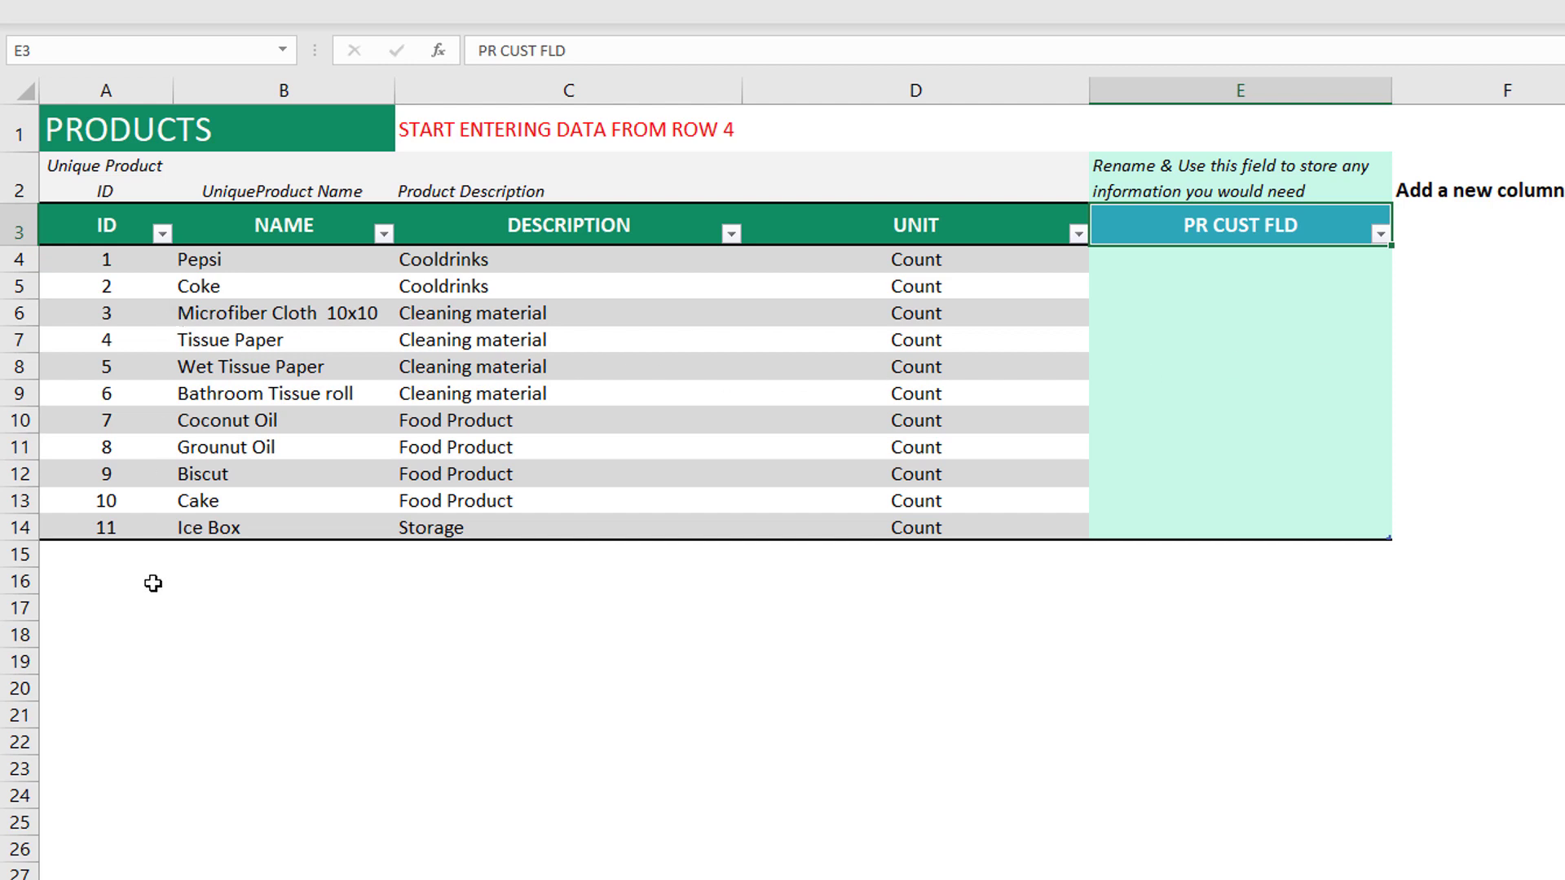
Add a new product row with ID 12 directly below Ice Box in the PRODUCTS table.
{"action": "left_click", "coordinate": [129, 559]}
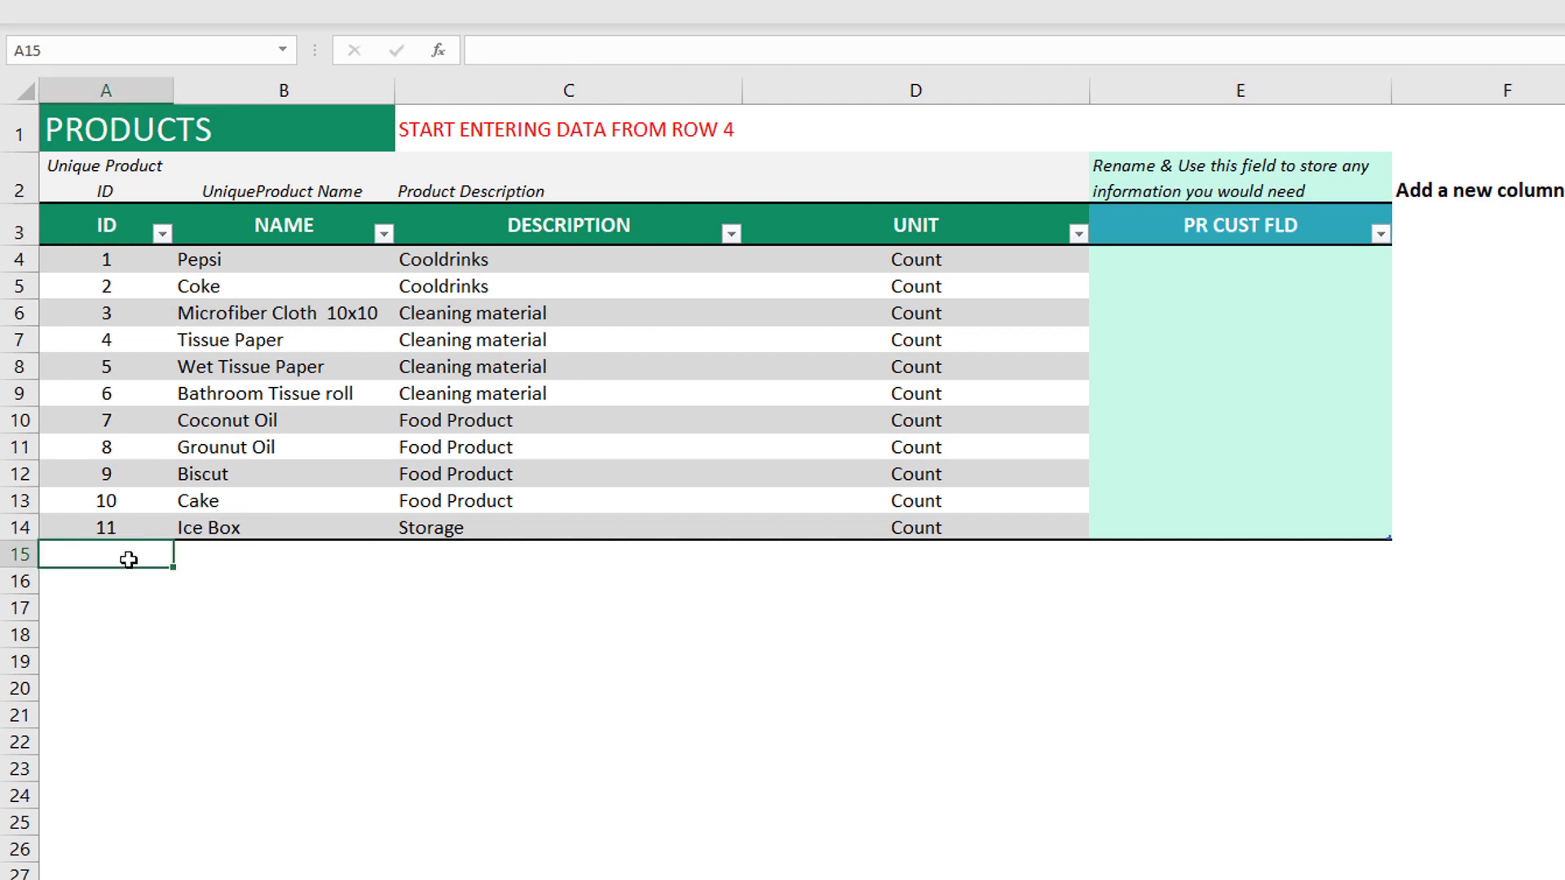
{"action": "type", "text": "12"}
{"action": "key", "text": "Return"}
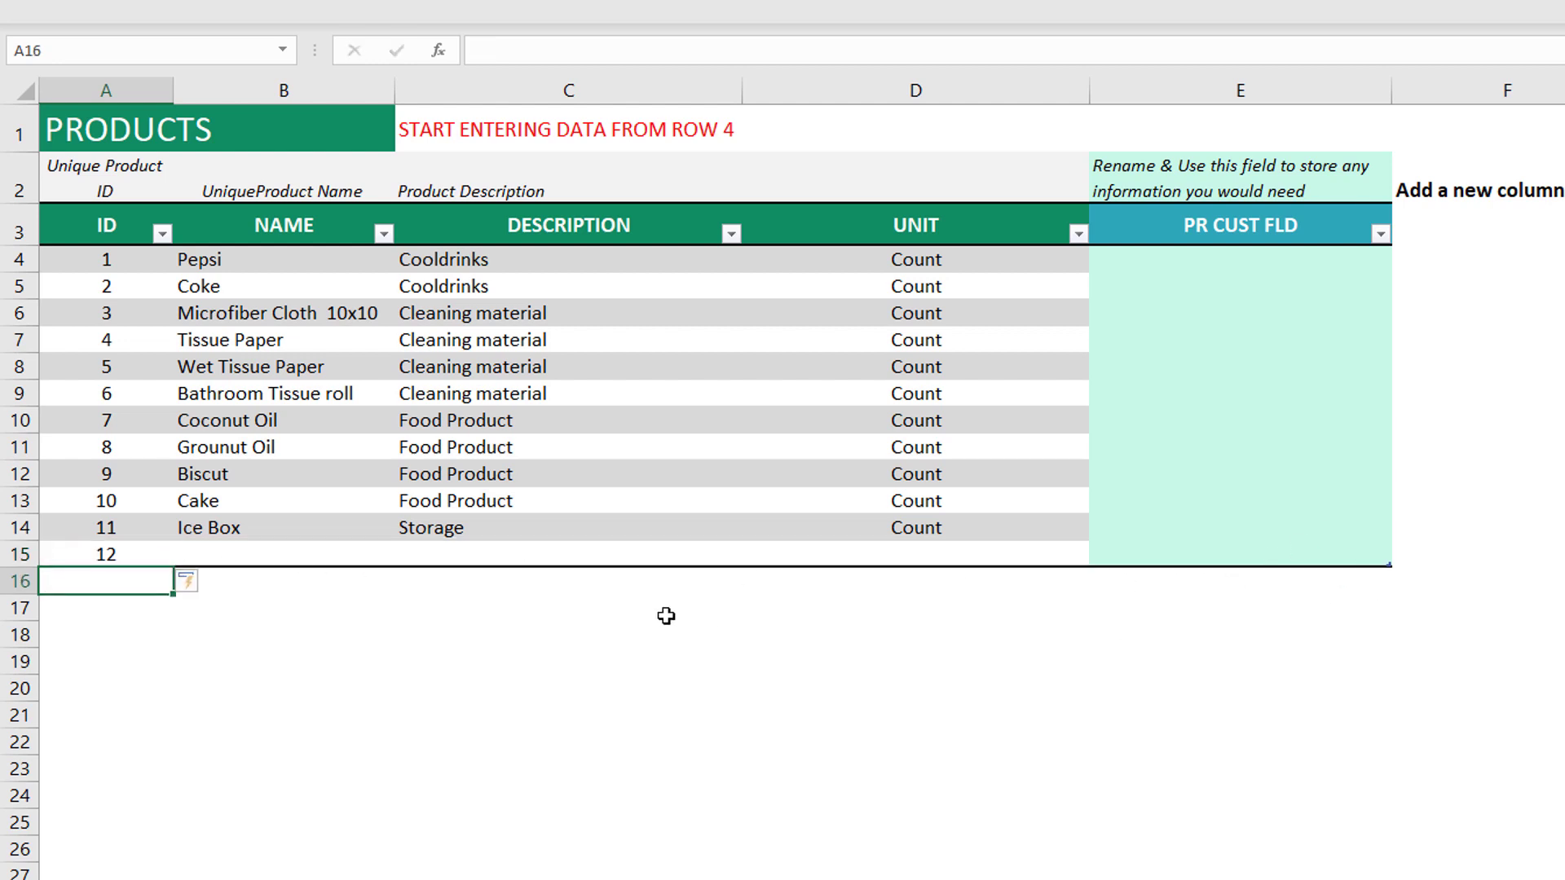
{"action": "left_click", "coordinate": [262, 548]}
{"action": "left_click", "coordinate": [432, 559]}
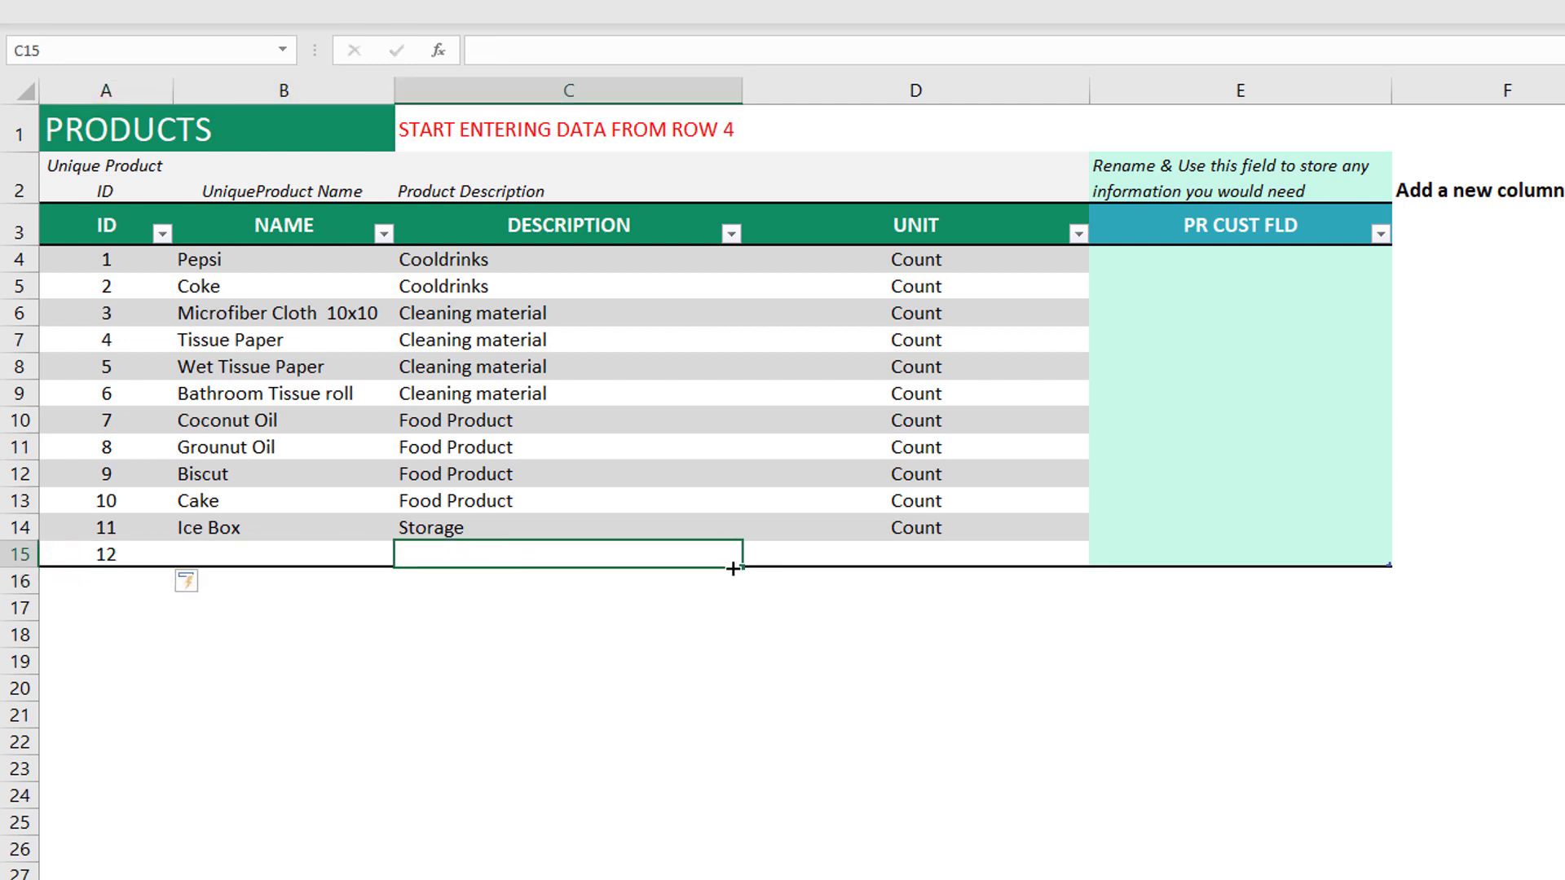
Delete the table row for product ID 12 from the PRODUCTS table.
{"action": "left_click", "coordinate": [127, 554]}
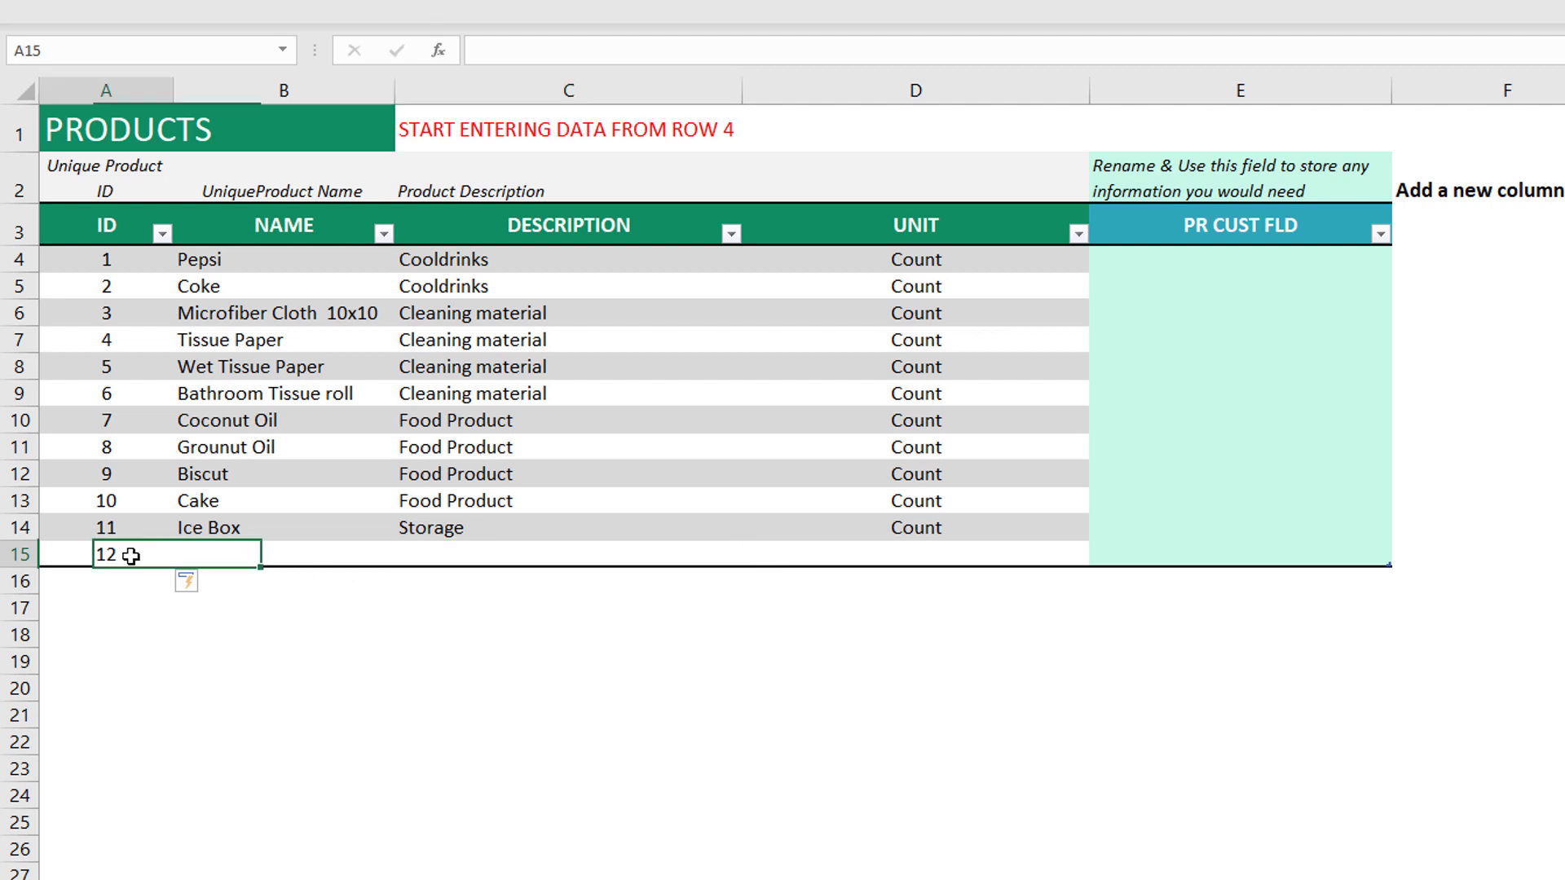
{"action": "right_click", "coordinate": [131, 556]}
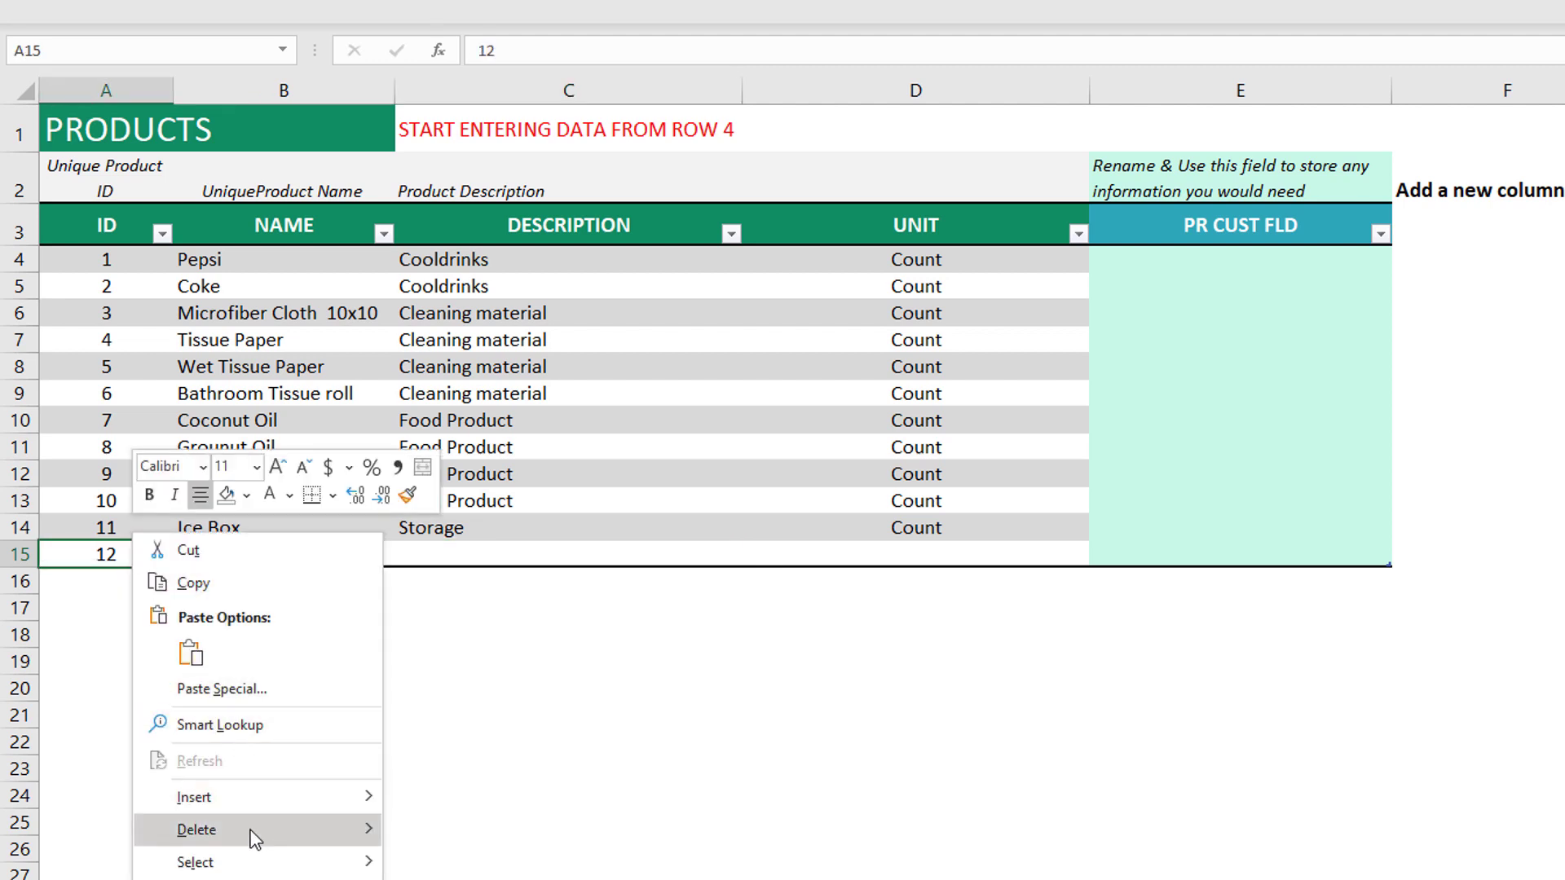
{"action": "mouse_move", "coordinate": [272, 830]}
{"action": "left_click", "coordinate": [472, 864]}
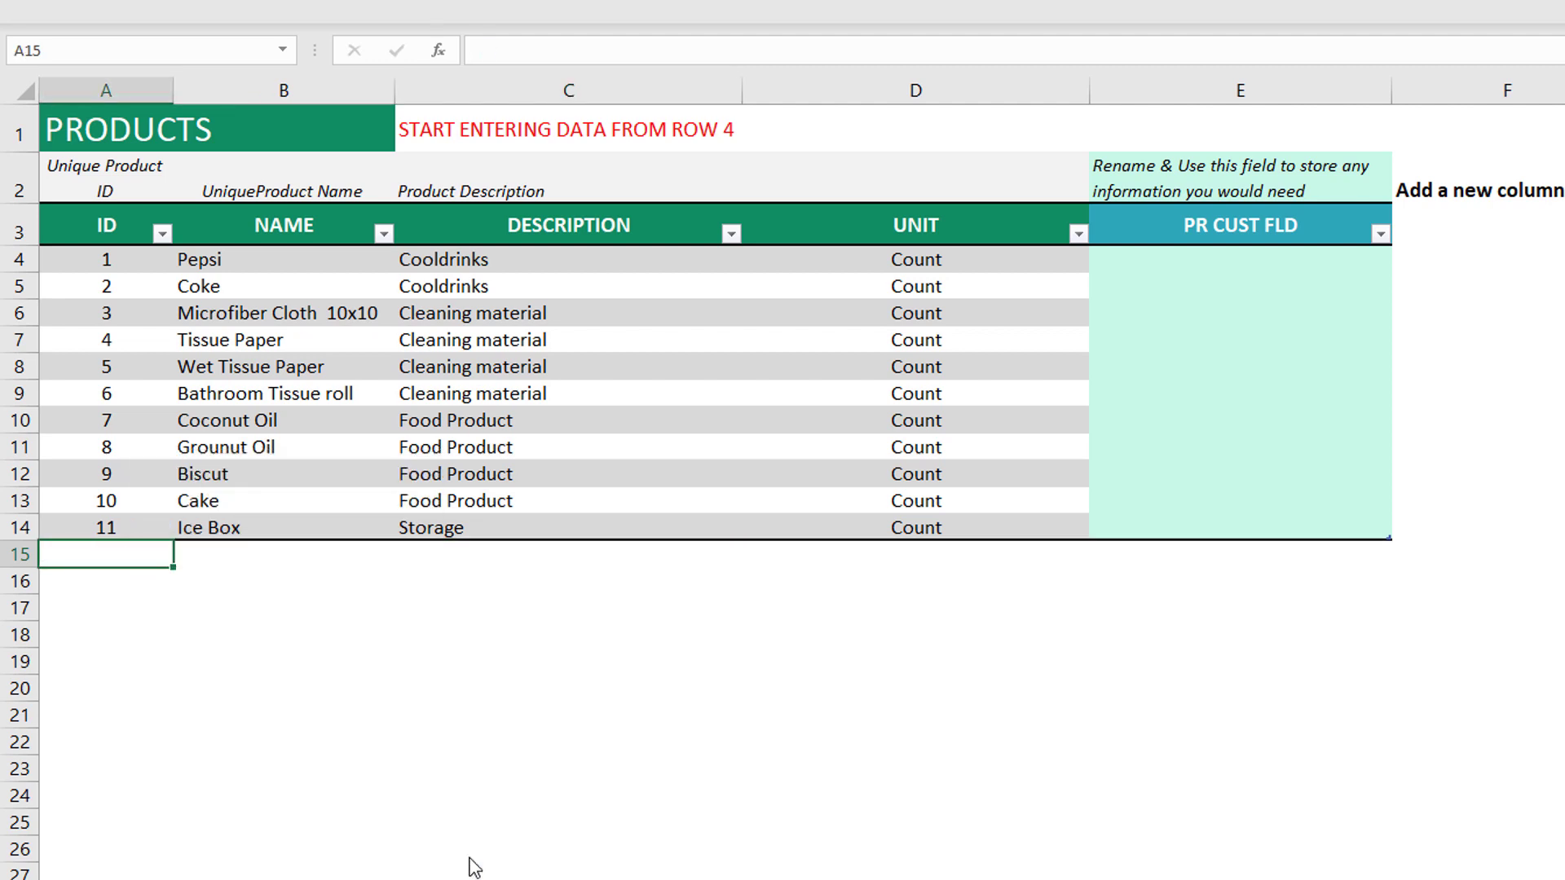
{"action": "left_click", "coordinate": [419, 798]}
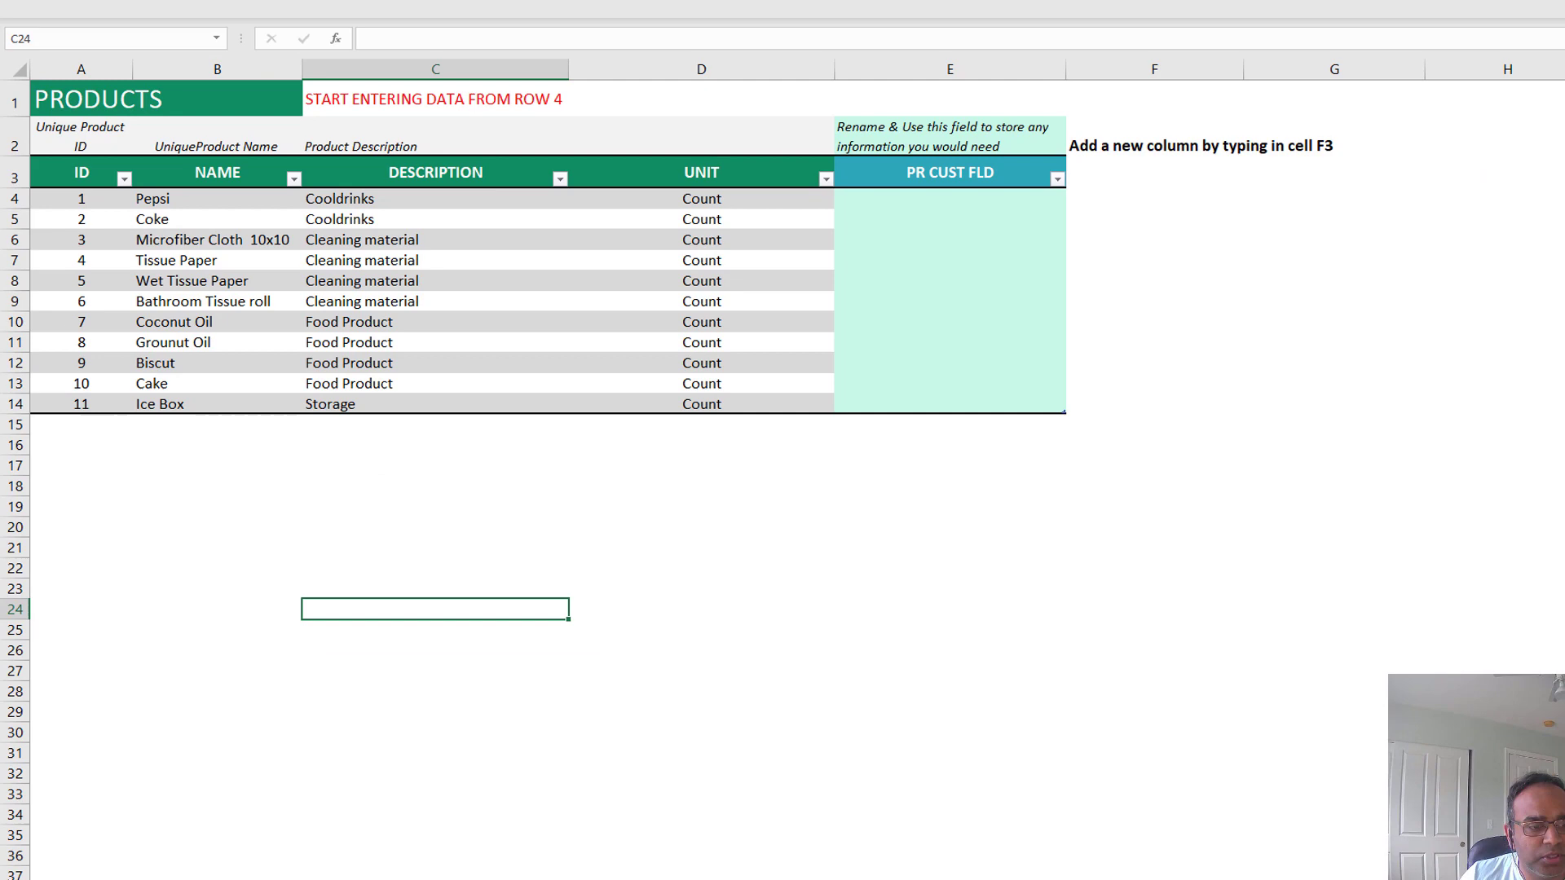
Review the CUSTOMERS sheet's columns from the unique customer name through to the custom field PA CUST FLD.
{"action": "left_click", "coordinate": [267, 868]}
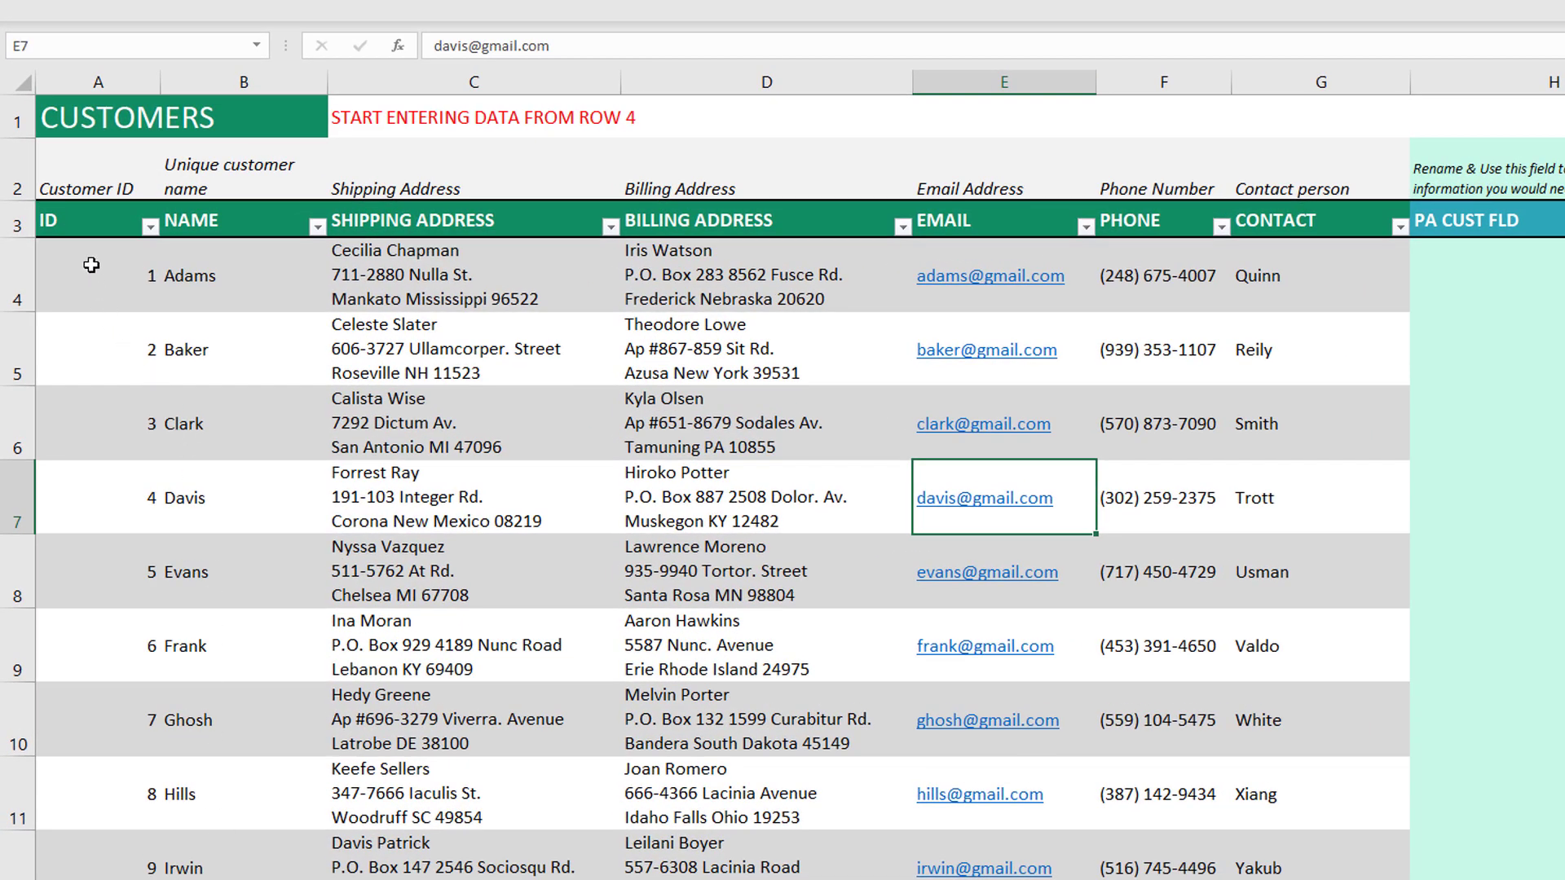
{"action": "left_click", "coordinate": [184, 268]}
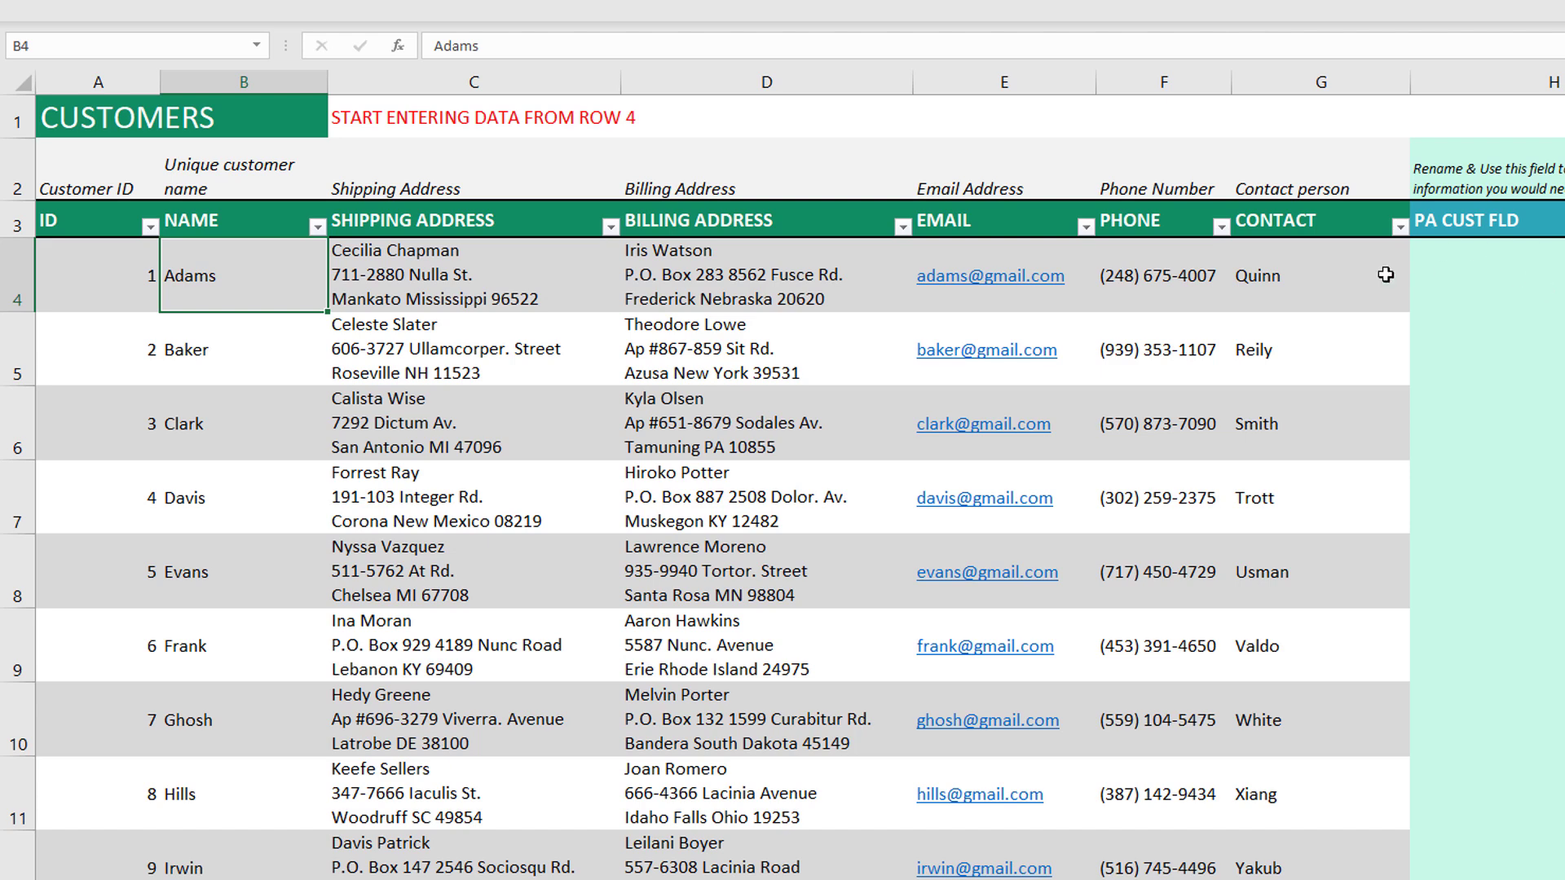
{"action": "scroll", "coordinate": [1505, 220], "scroll_direction": "right", "scroll_amount": 3}
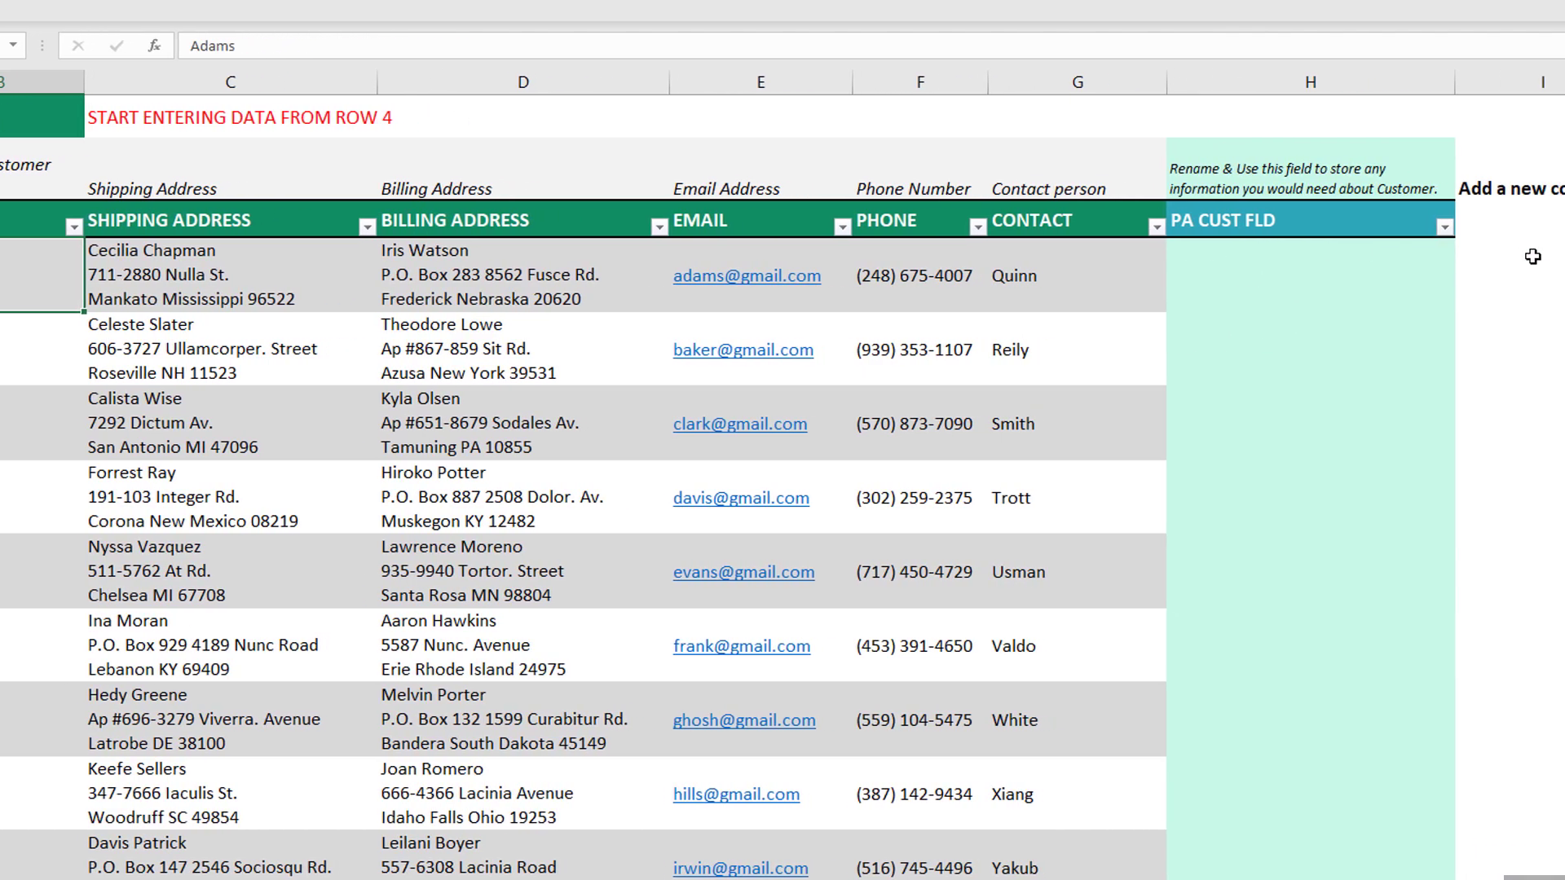
{"action": "left_click", "coordinate": [1505, 220]}
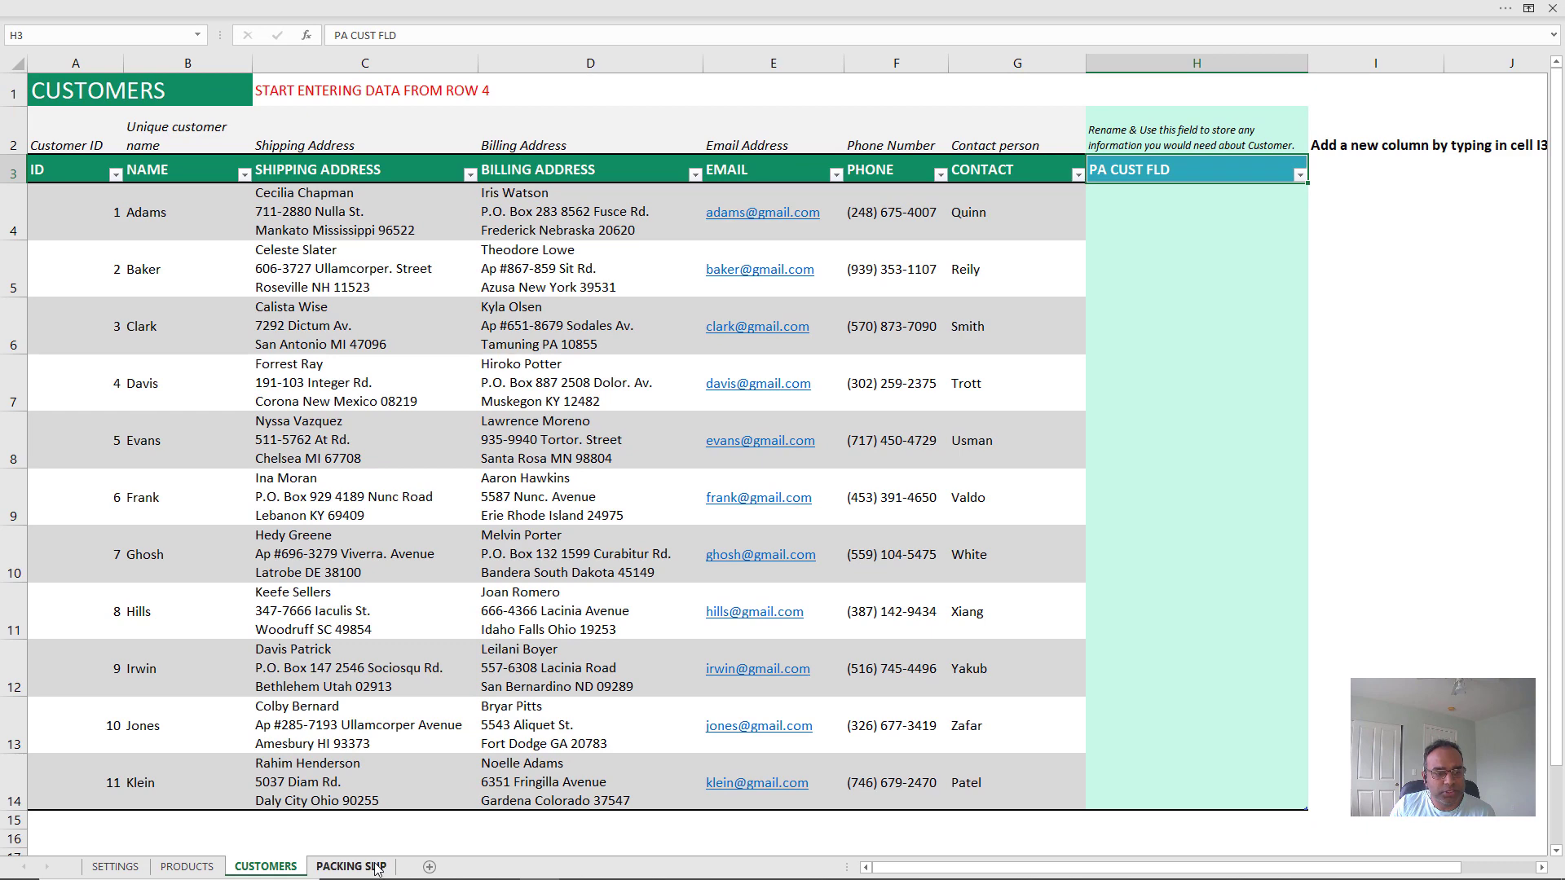
Show the options for changing the logo picture on the PACKING SLIP sheet, including from a file, and dismiss them.
{"action": "left_click", "coordinate": [378, 867]}
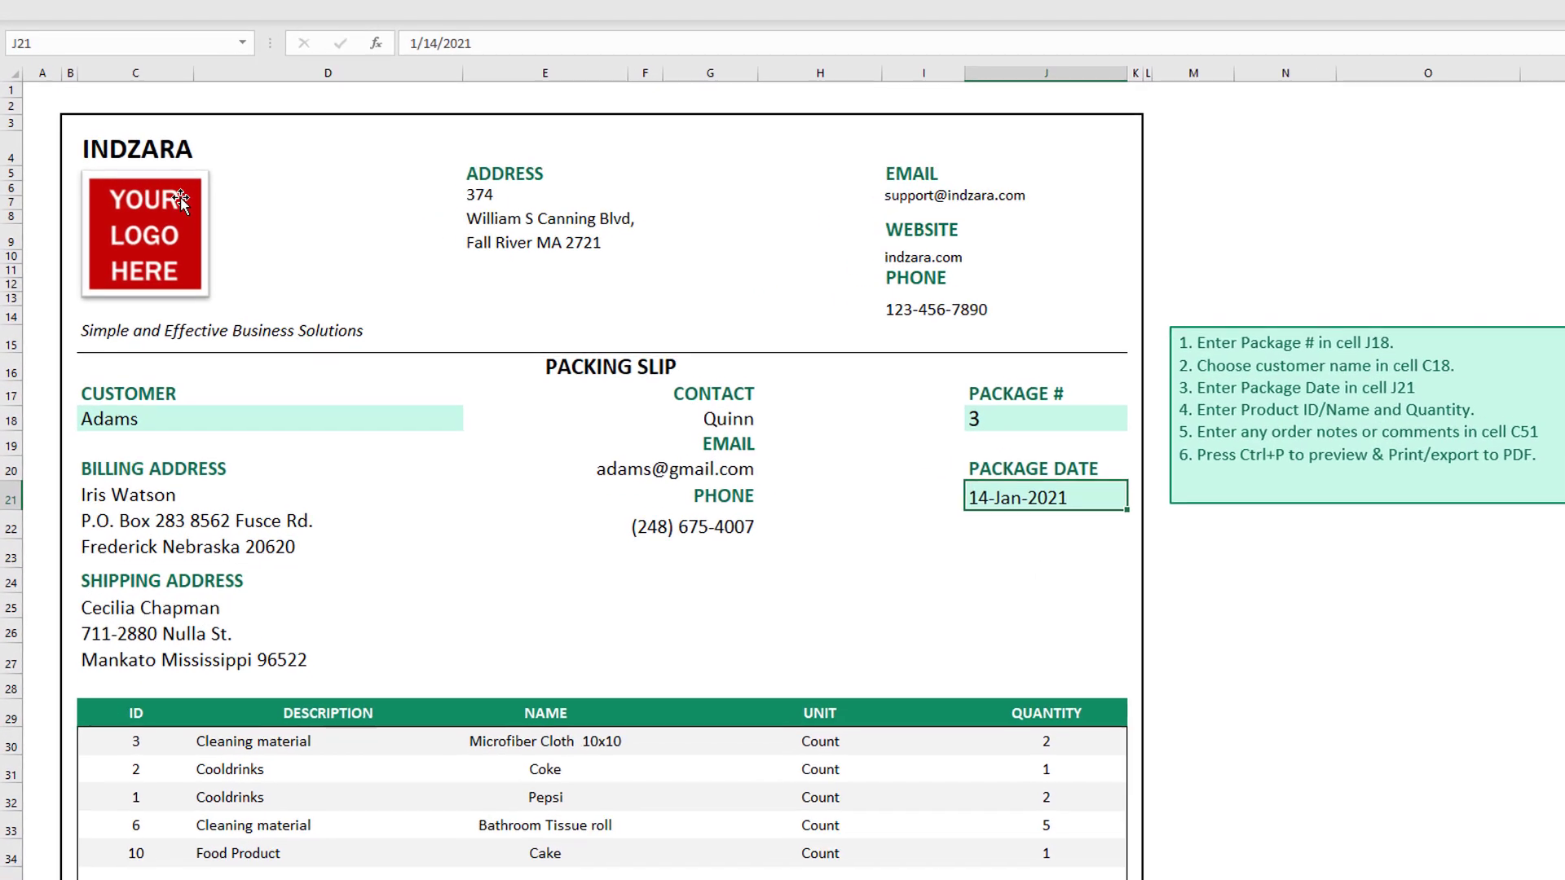
{"action": "left_click", "coordinate": [155, 169]}
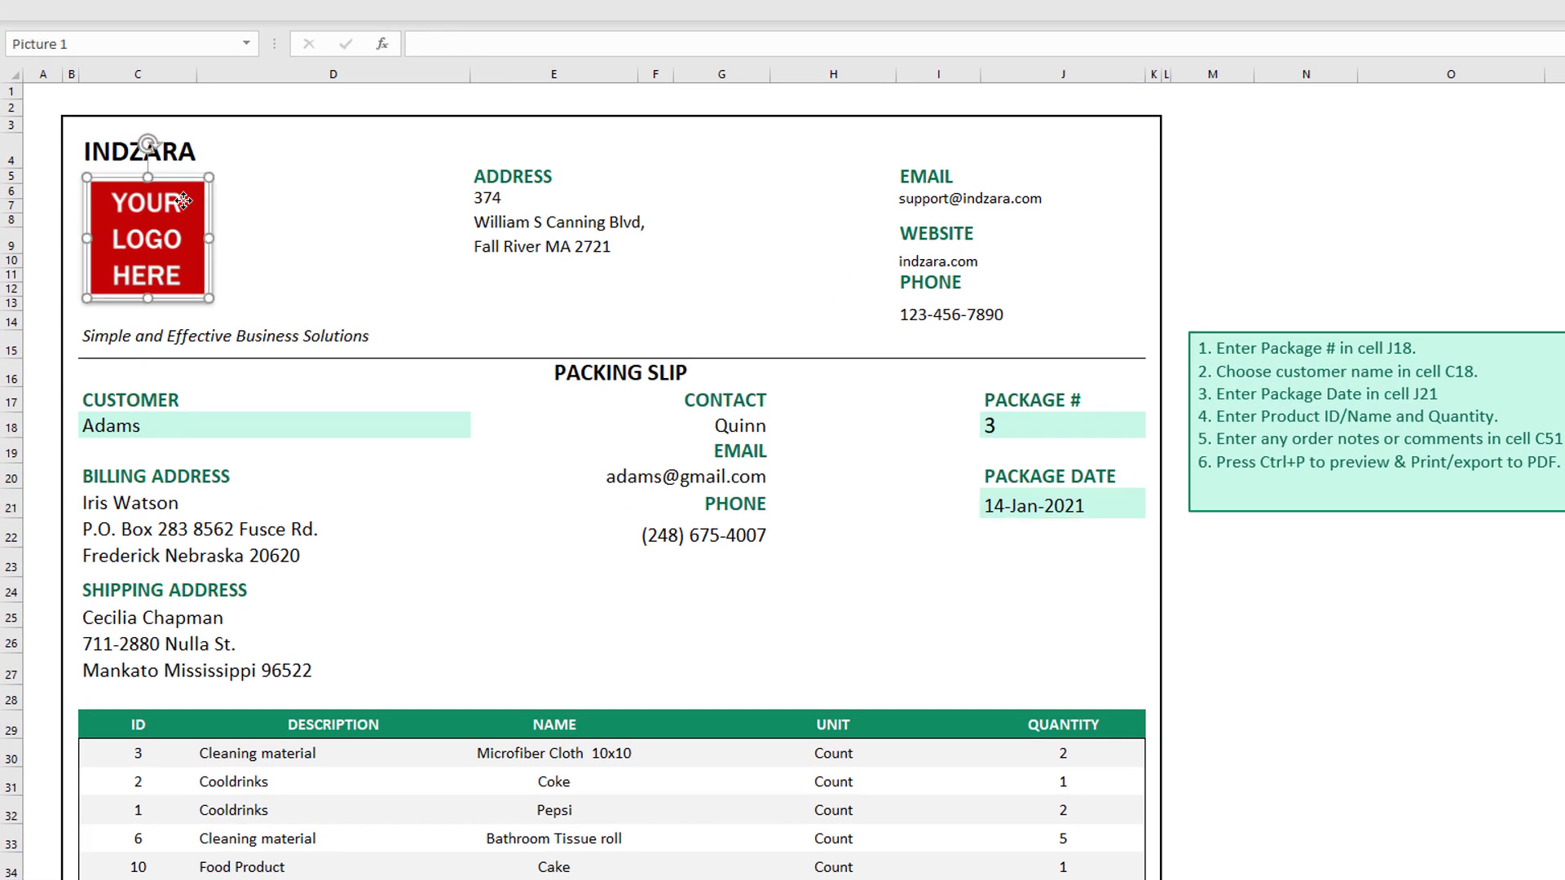
{"action": "right_click", "coordinate": [184, 200]}
{"action": "mouse_move", "coordinate": [328, 340]}
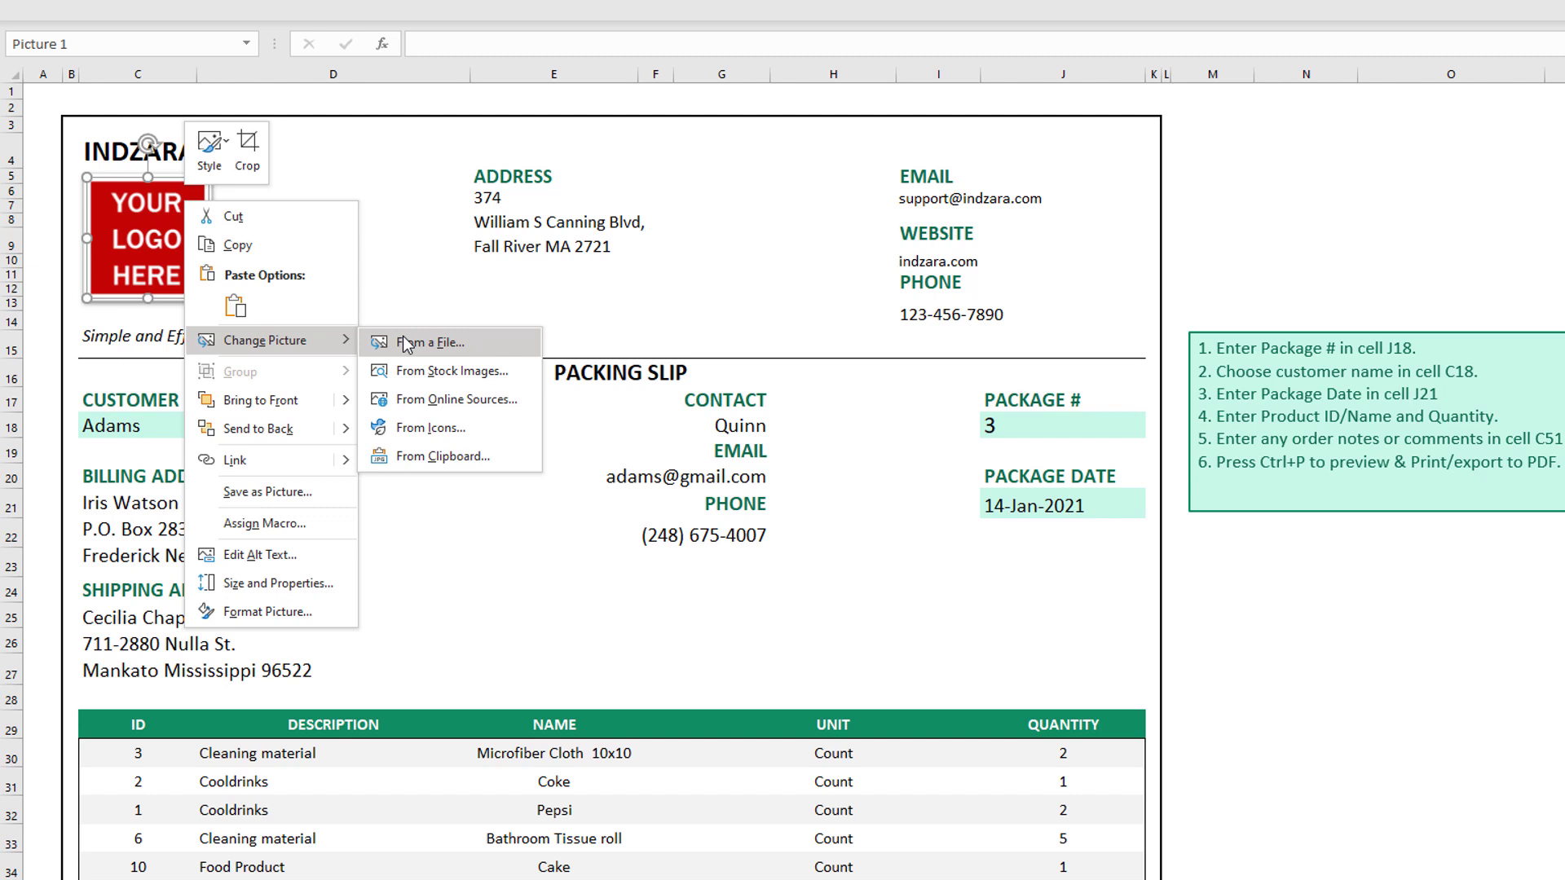
{"action": "left_click", "coordinate": [1235, 277]}
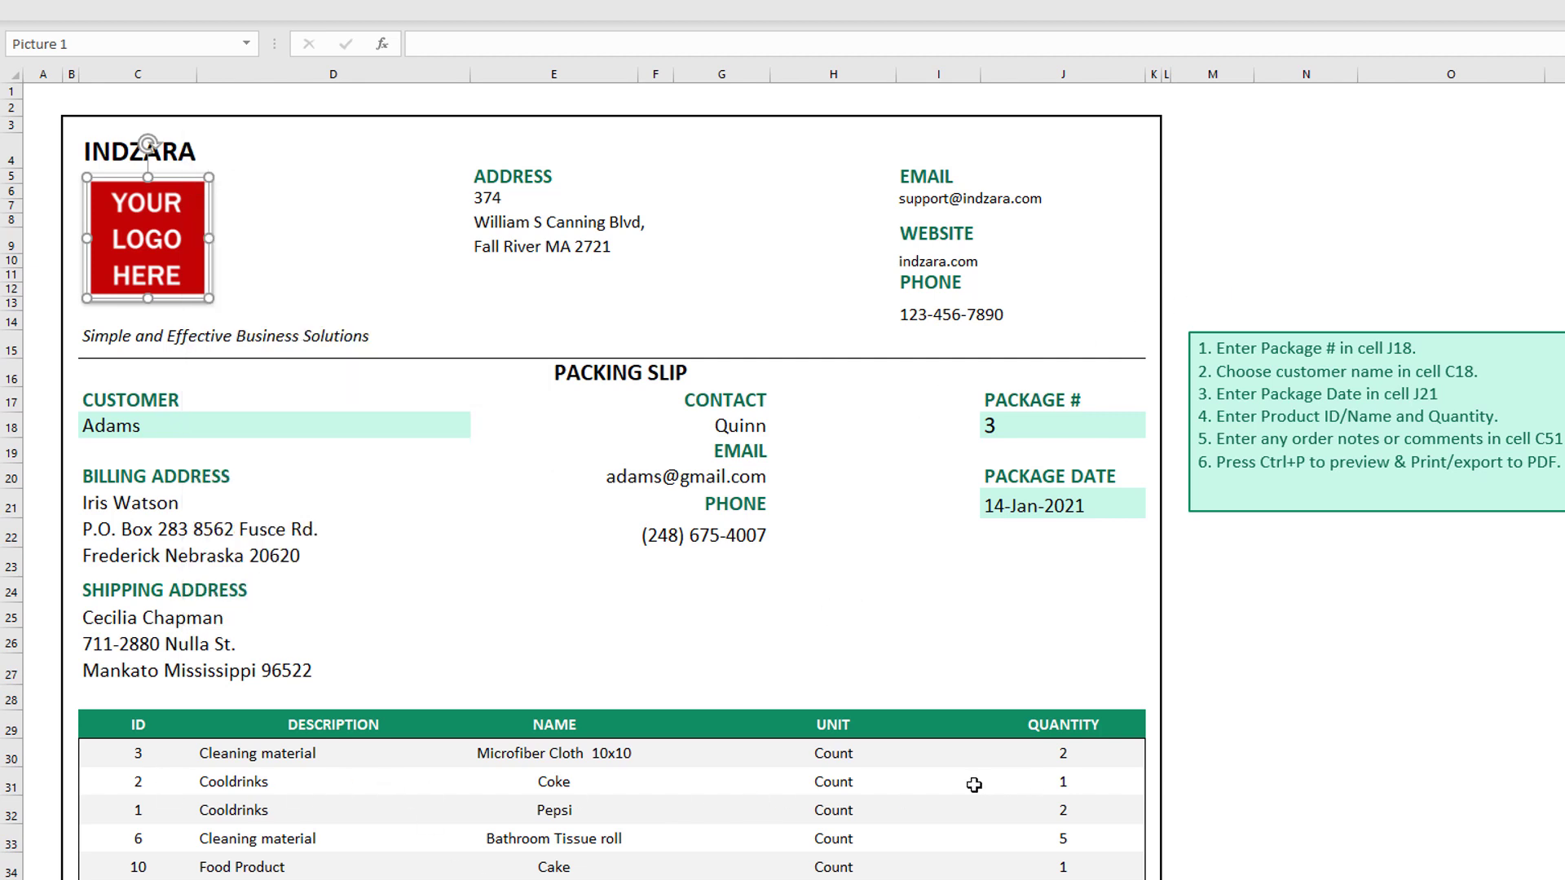
Inspect the ID, DESCRIPTION, NAME, UNIT and QUANTITY header cells of the packing slip's item table.
{"action": "left_click", "coordinate": [128, 734]}
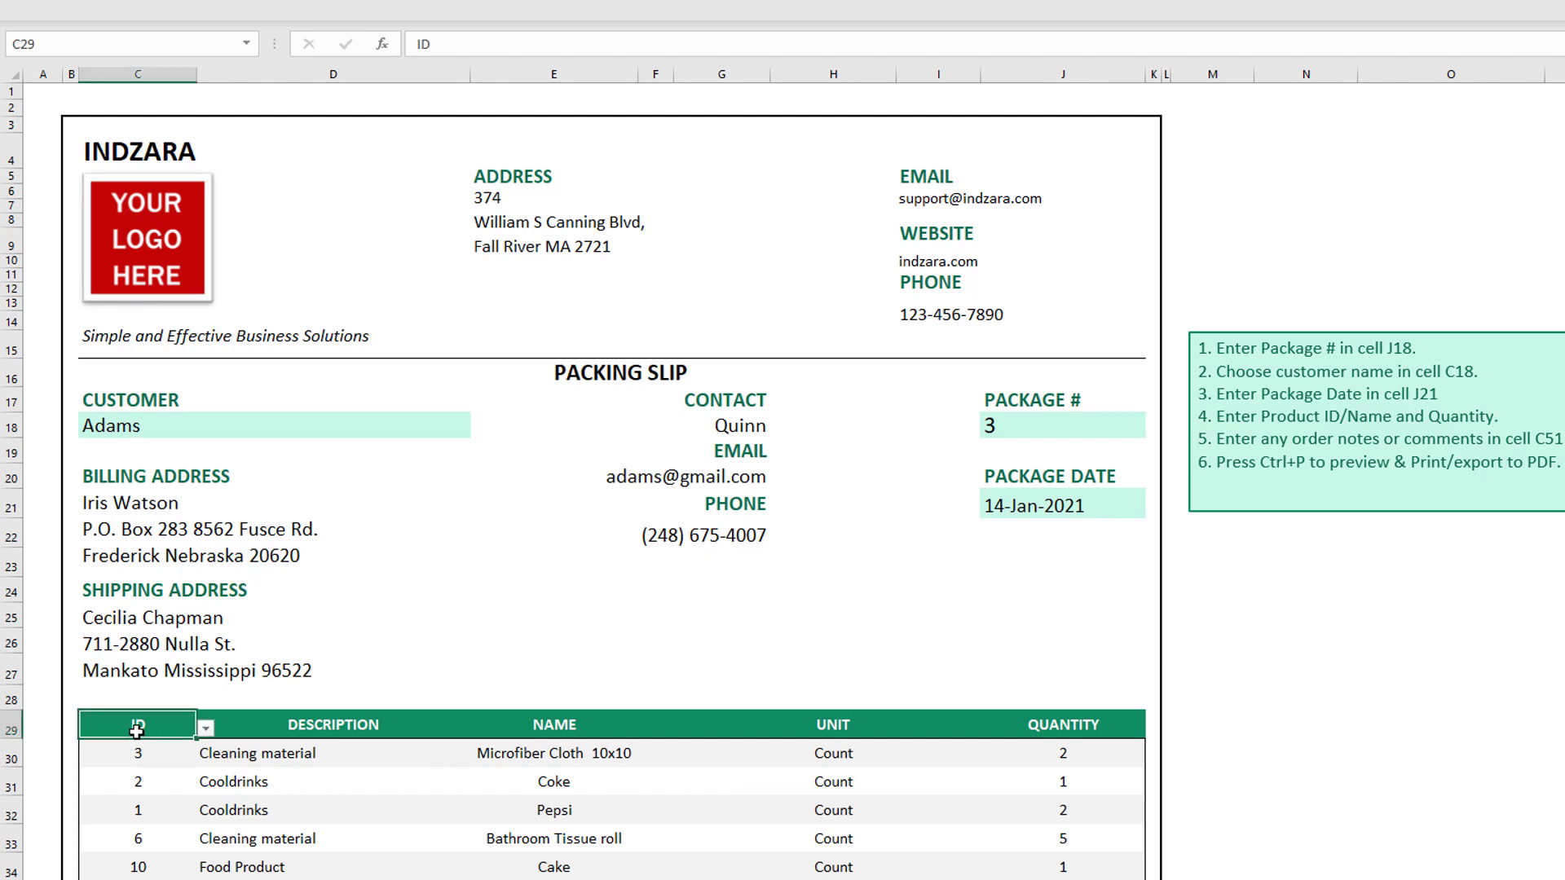
{"action": "left_click", "coordinate": [329, 727]}
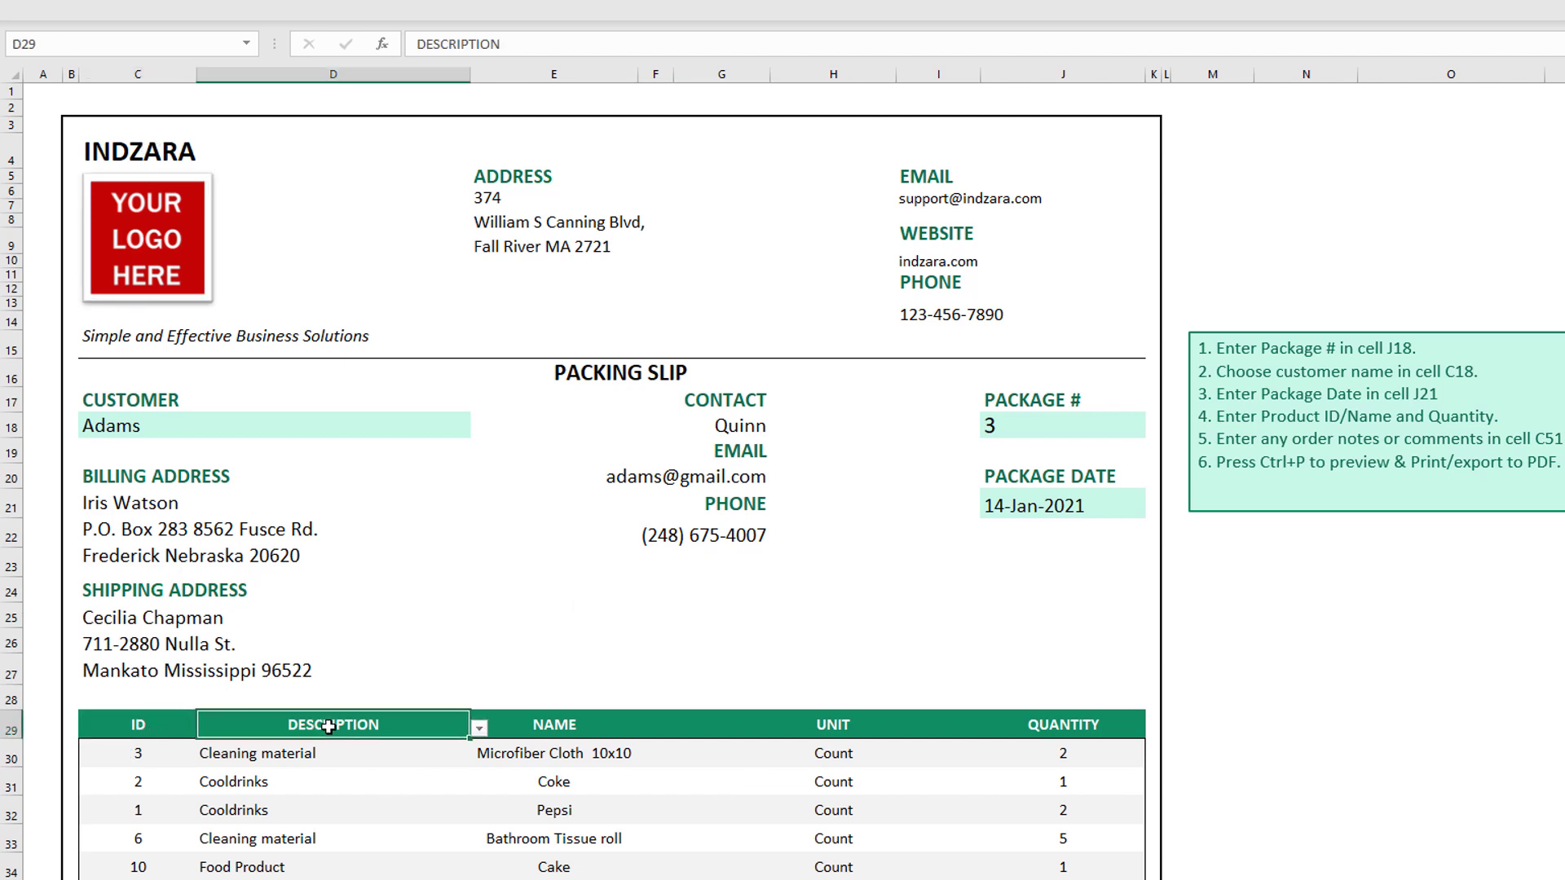
{"action": "left_click", "coordinate": [601, 730]}
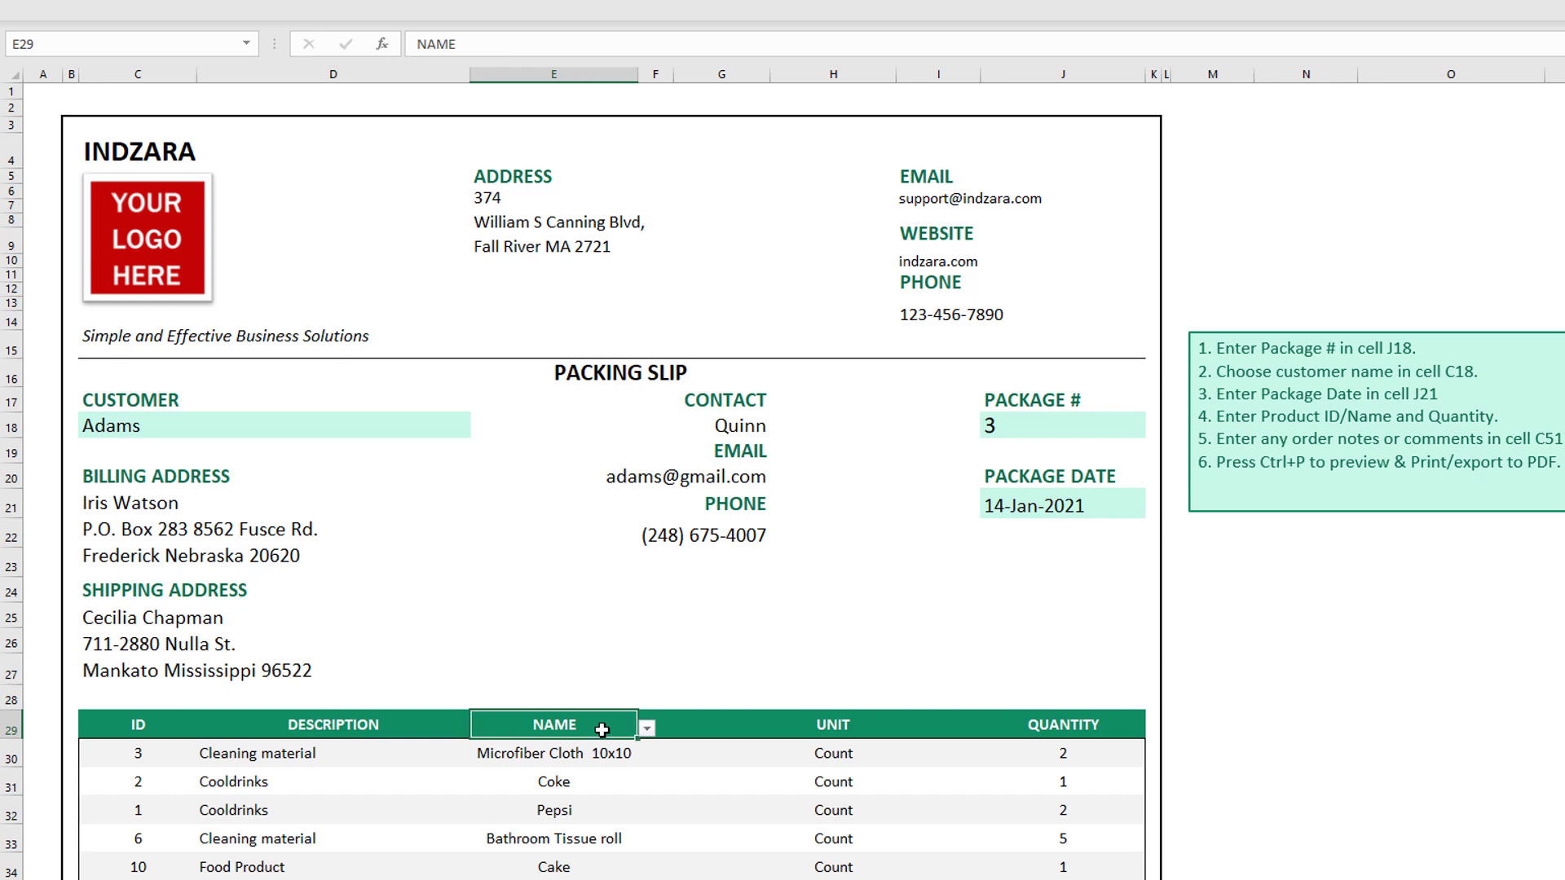
{"action": "left_click", "coordinate": [814, 727]}
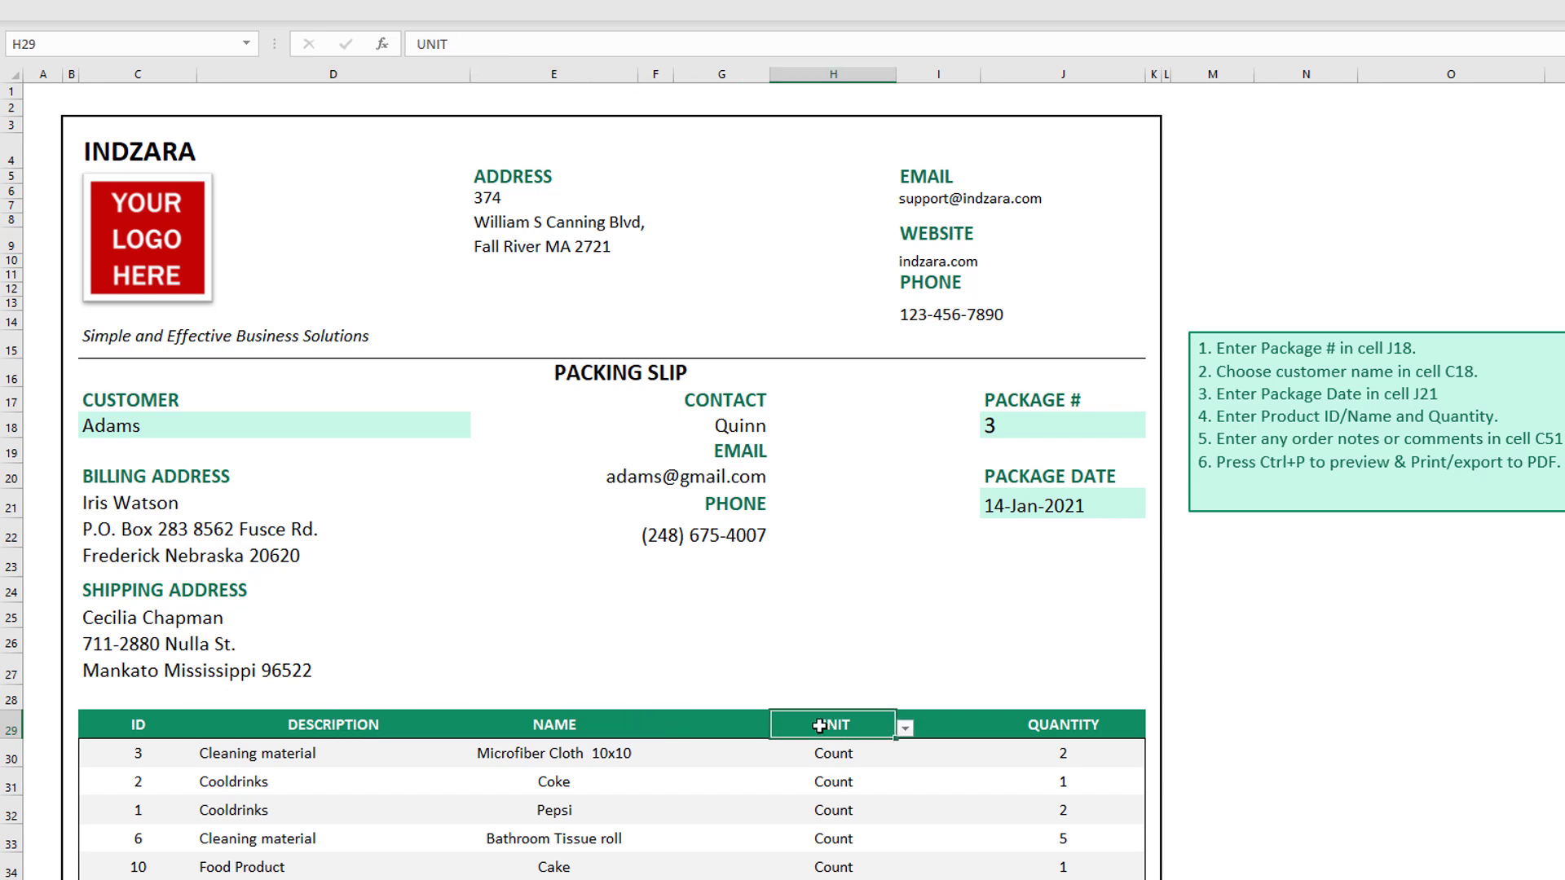
{"action": "left_click", "coordinate": [1004, 731]}
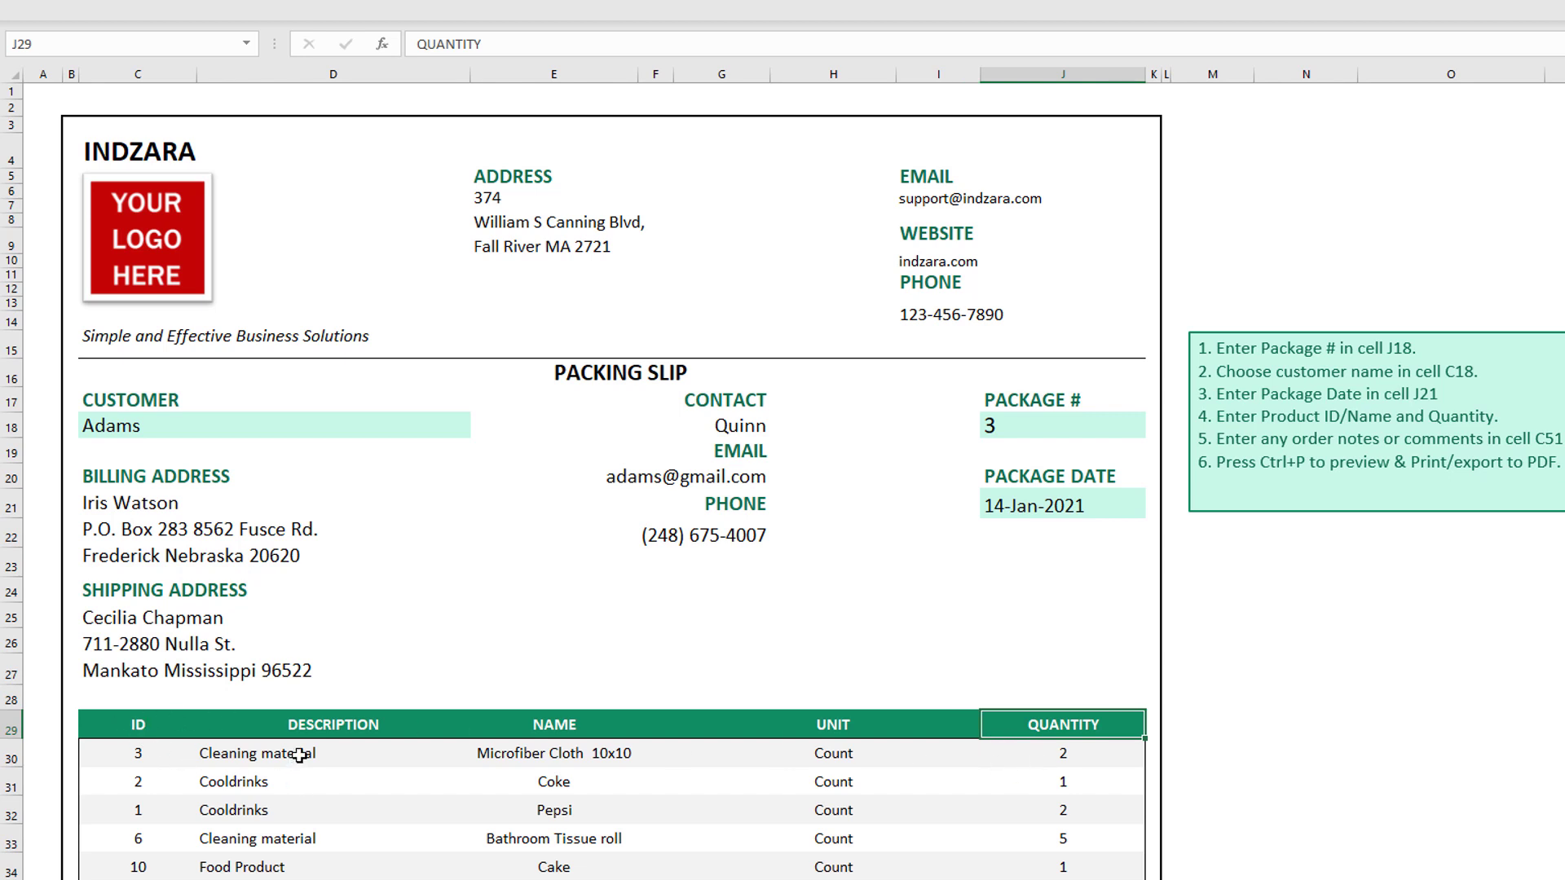
Swap two item table columns by setting header D29 to NAME and header E29 to DESCRIPTION.
{"action": "left_click", "coordinate": [359, 725]}
{"action": "left_click", "coordinate": [479, 731]}
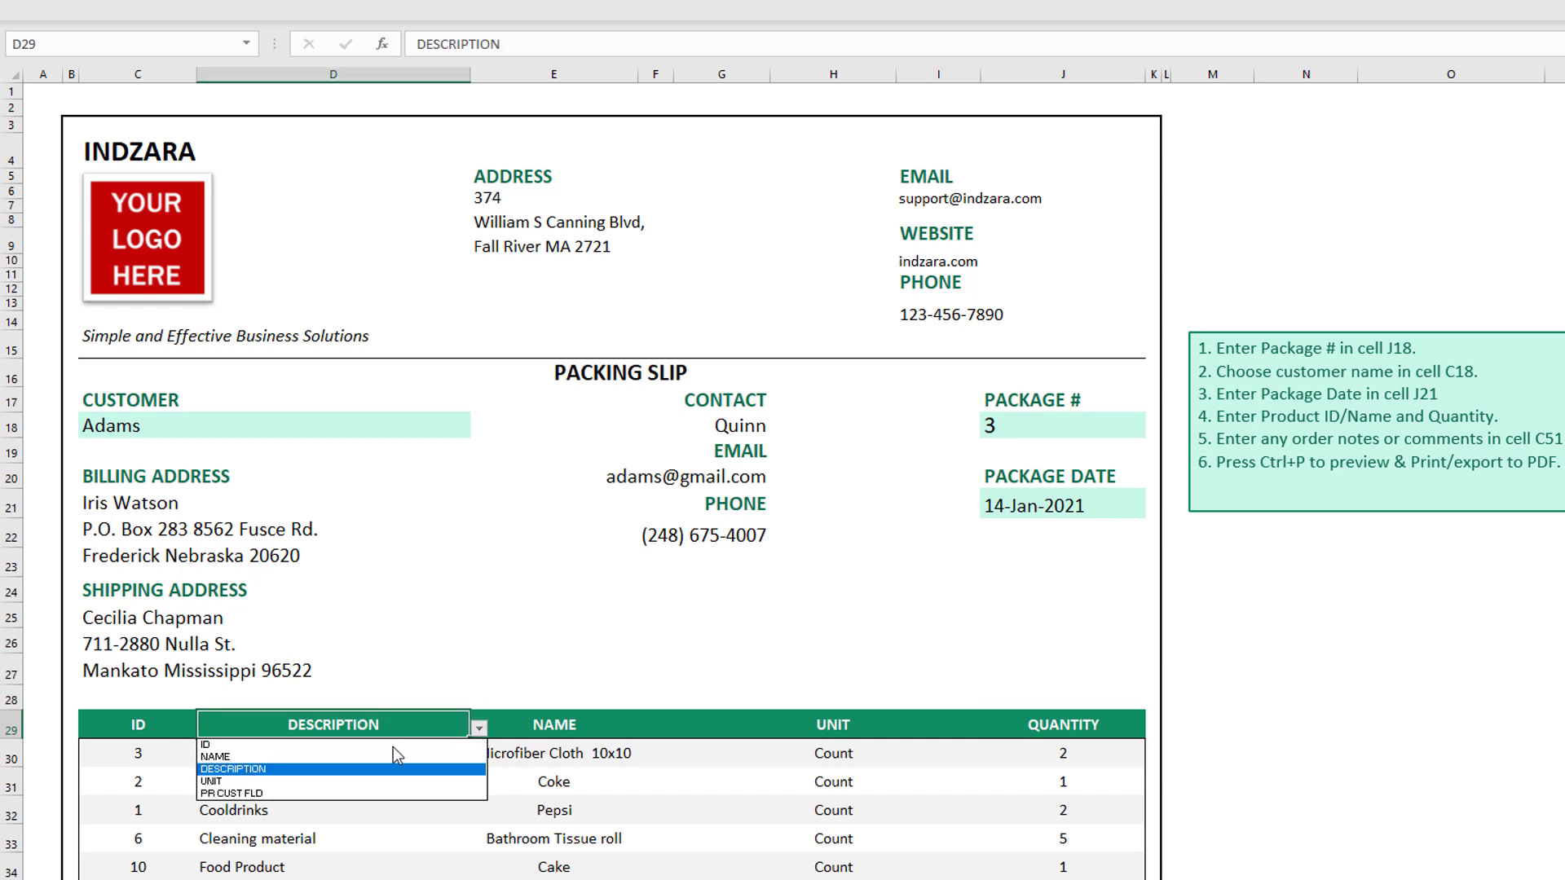
{"action": "left_click", "coordinate": [364, 757]}
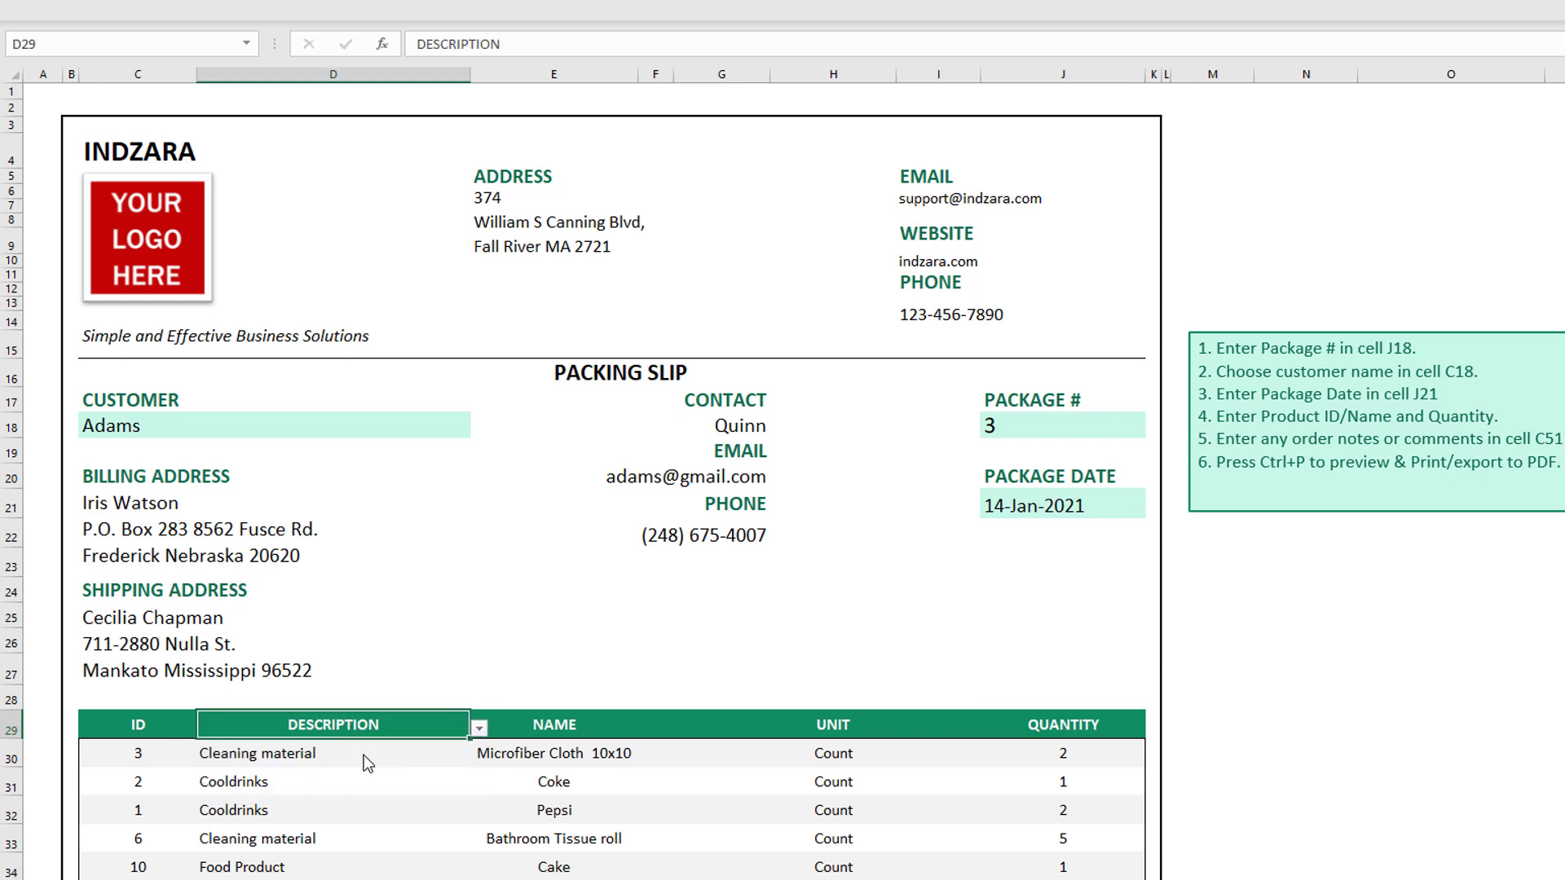
{"action": "left_click", "coordinate": [541, 730]}
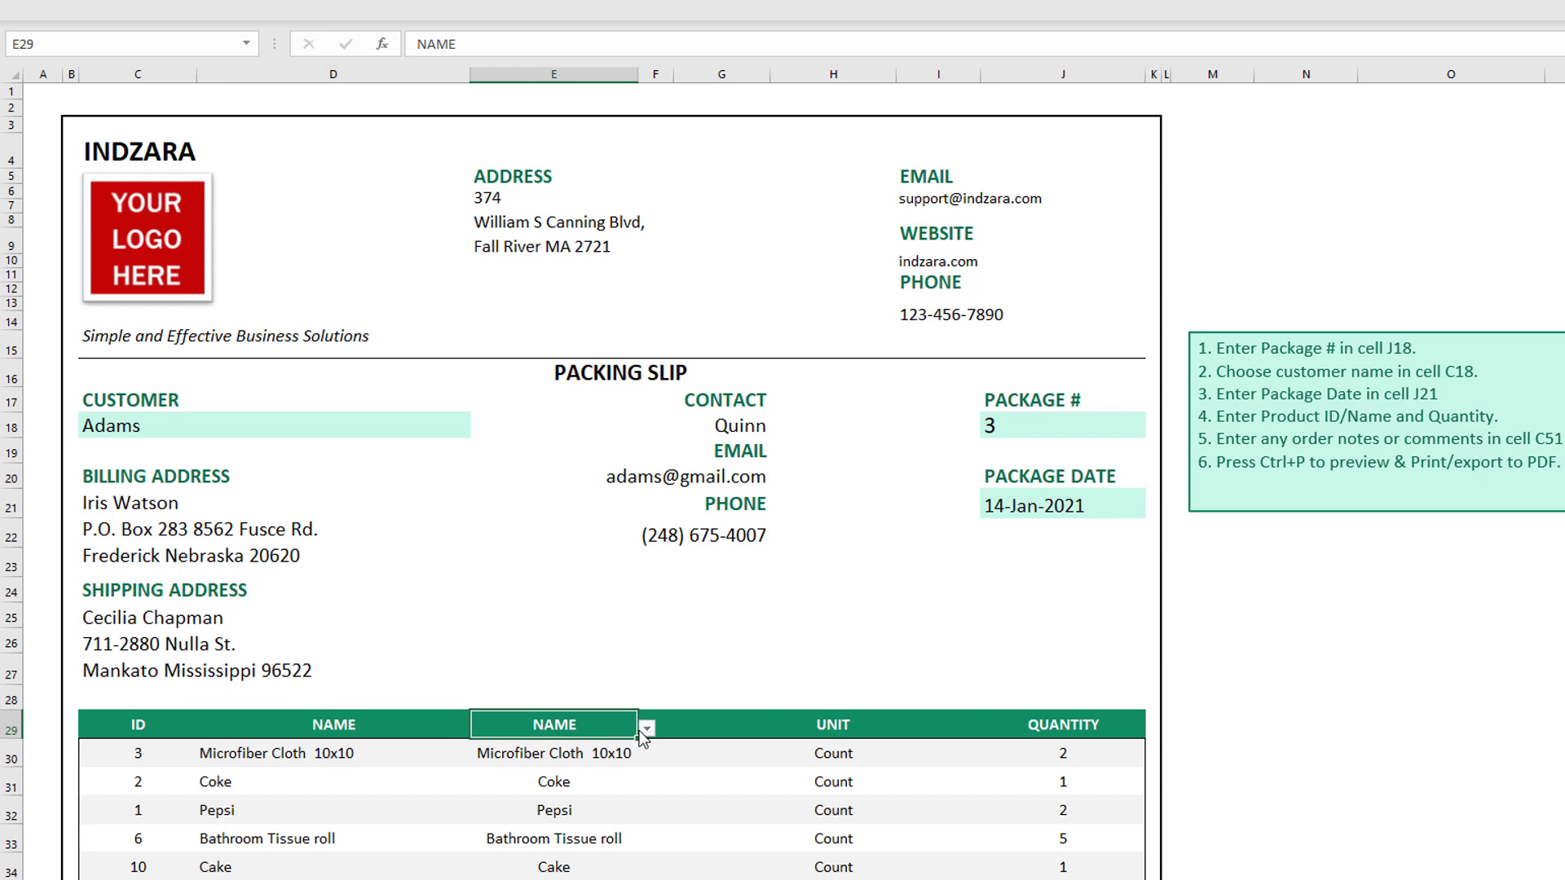
{"action": "left_click", "coordinate": [647, 728]}
{"action": "left_click", "coordinate": [597, 768]}
{"action": "left_click", "coordinate": [779, 731]}
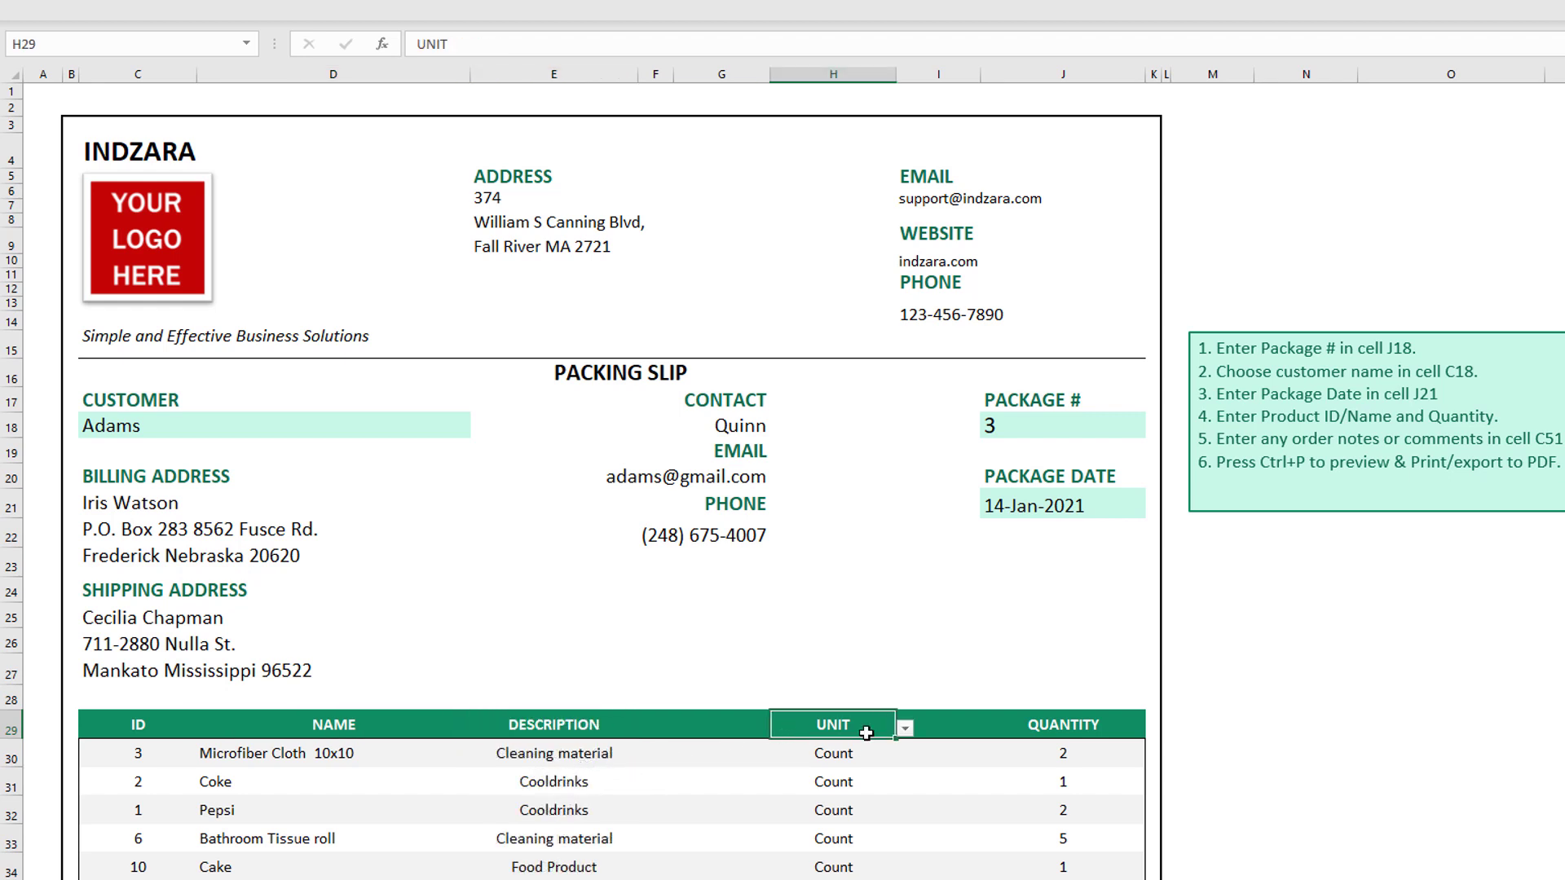
Try PR CUST FLD as the item table header in the empty cell G29 and clear it again.
{"action": "left_click", "coordinate": [753, 729]}
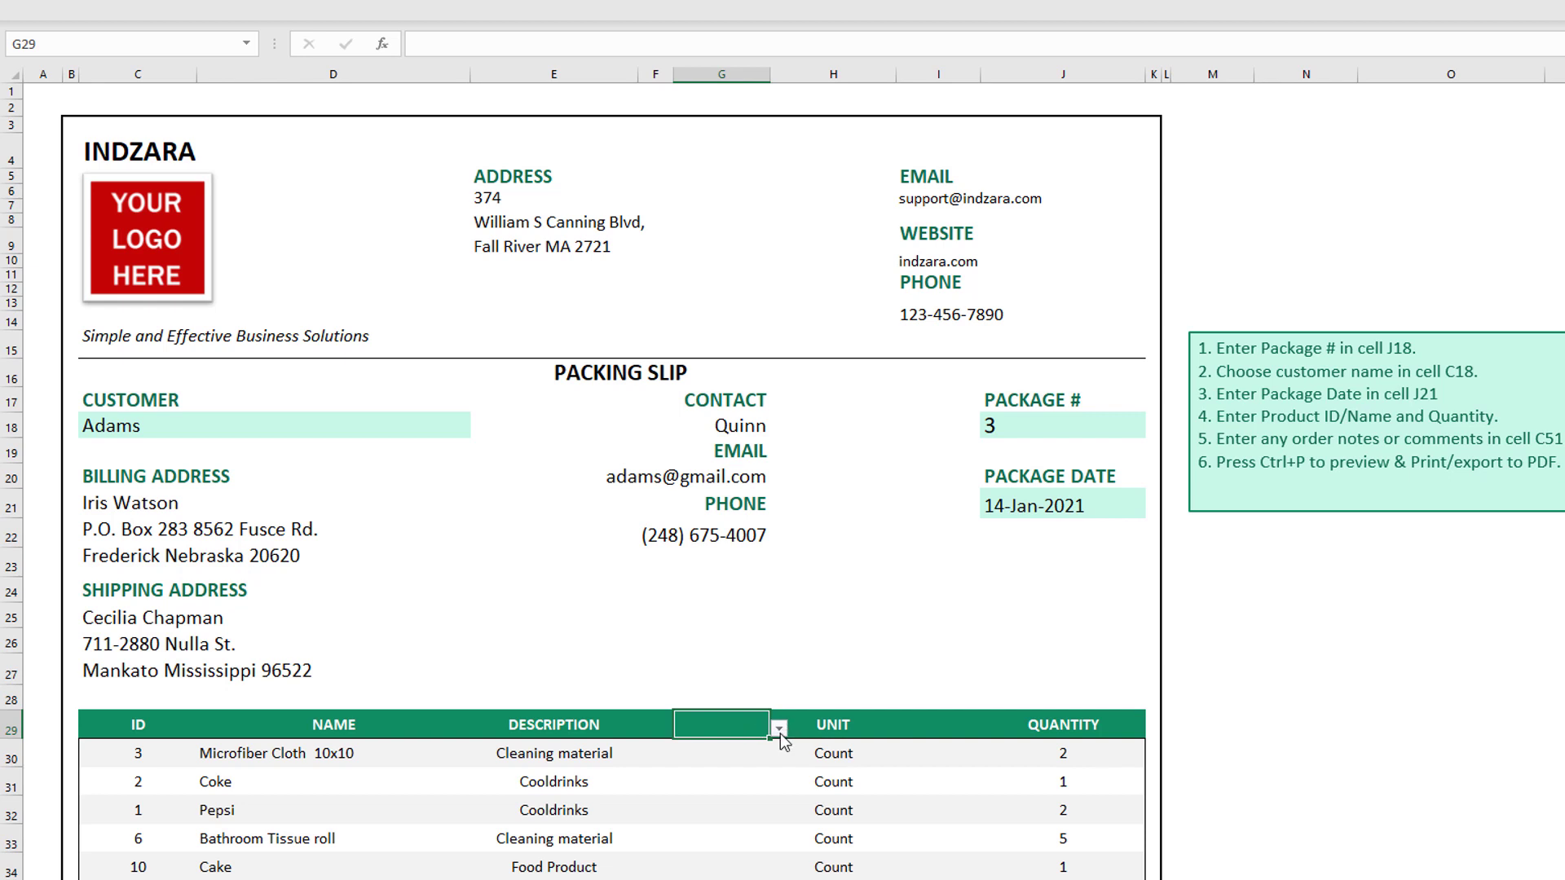
{"action": "left_click", "coordinate": [779, 728]}
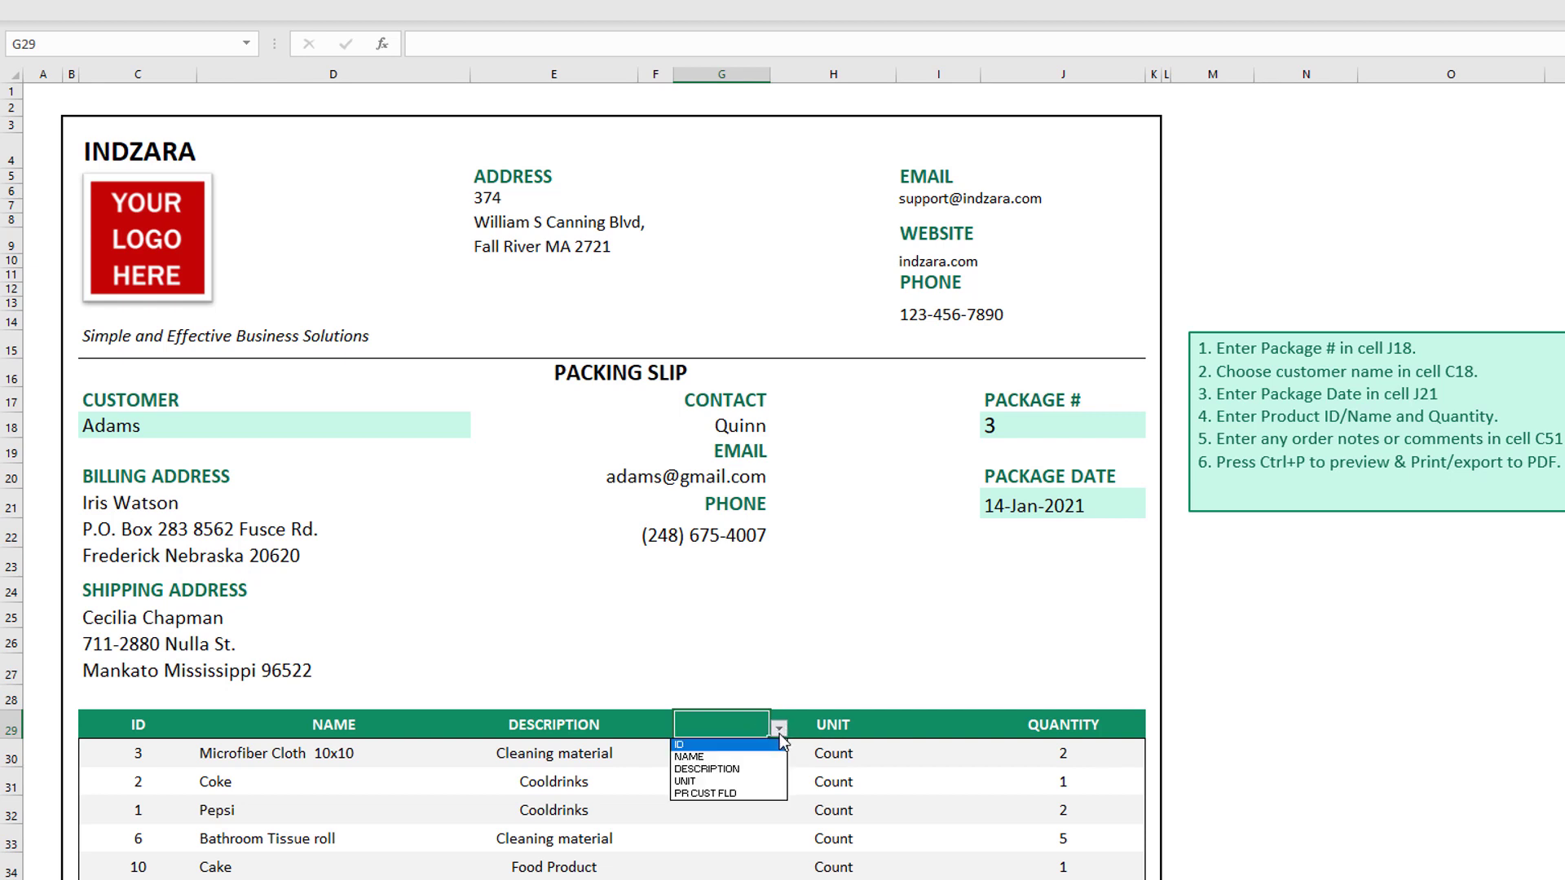
{"action": "left_click", "coordinate": [744, 791]}
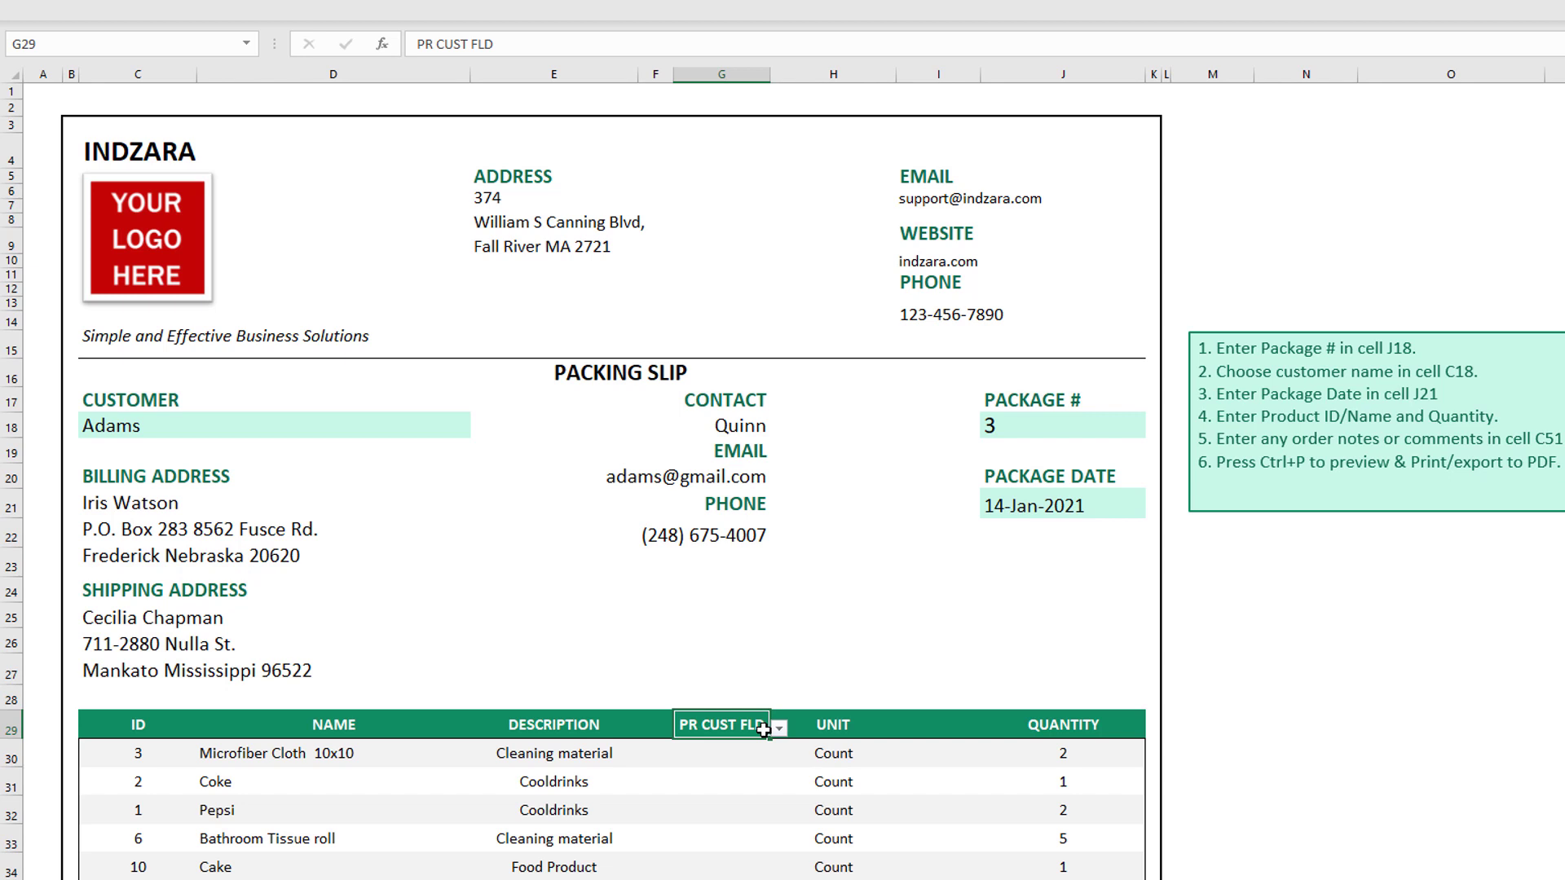
{"action": "key", "text": "Delete"}
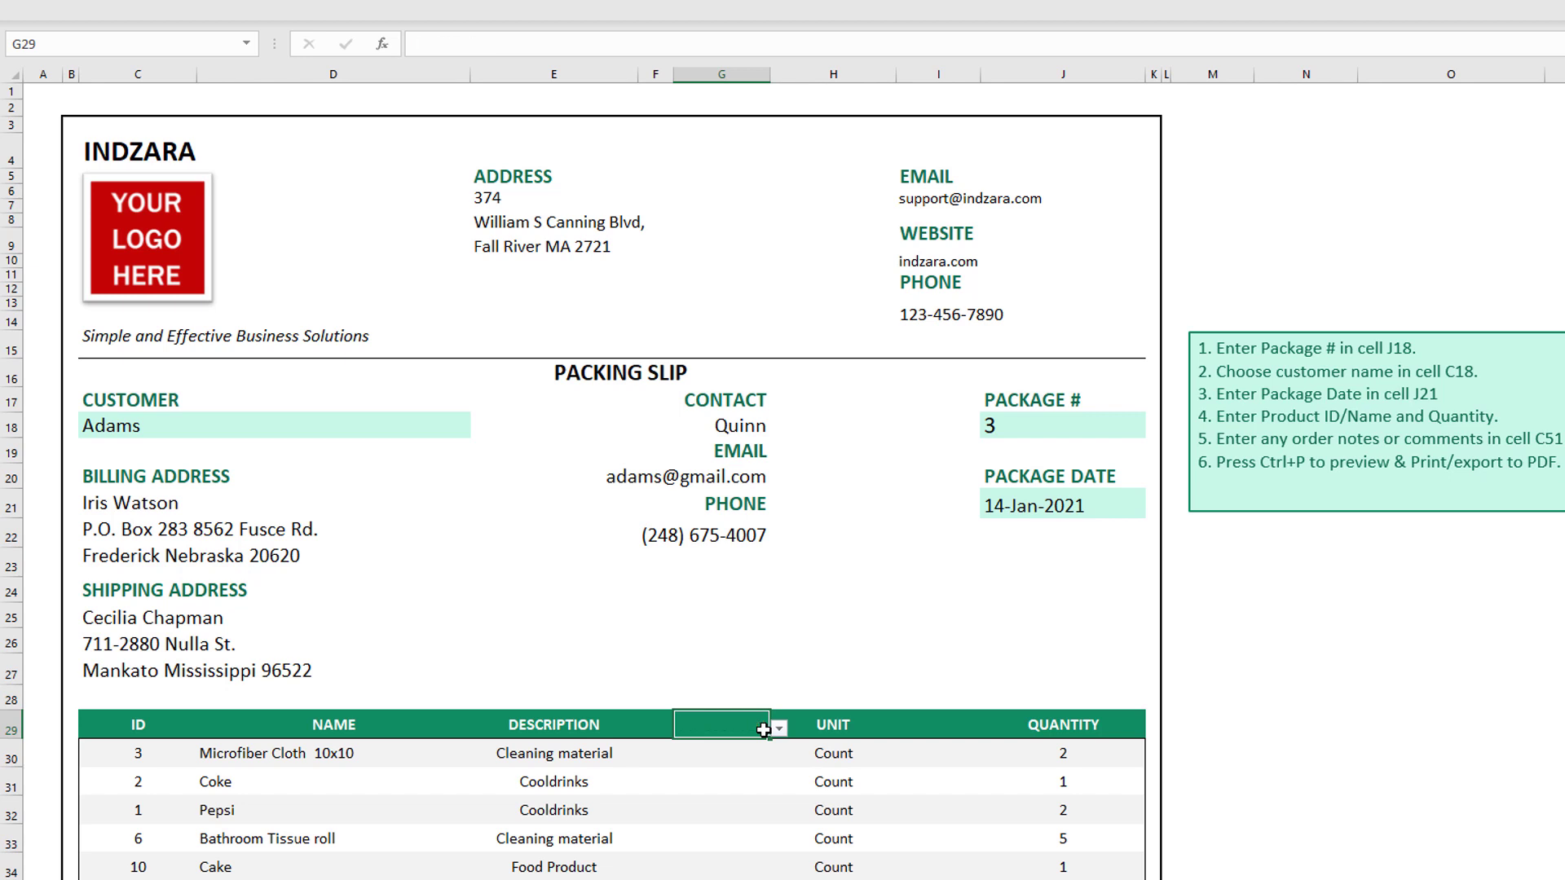
{"action": "left_click", "coordinate": [155, 728]}
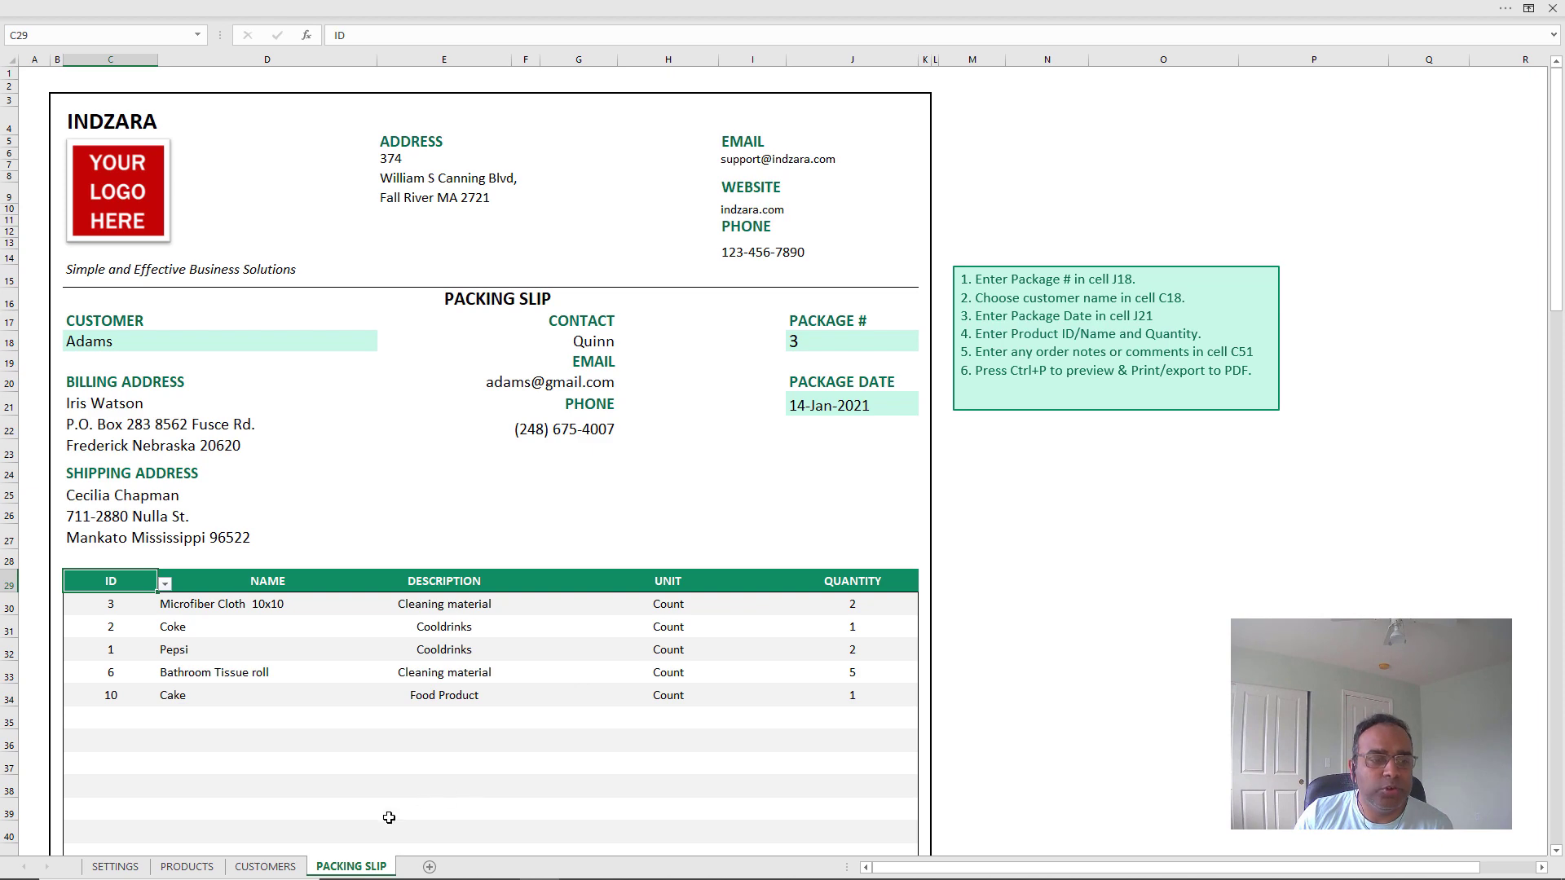
Create a copy of the PACKING SLIP sheet at the end of the workbook.
{"action": "right_click", "coordinate": [361, 869]}
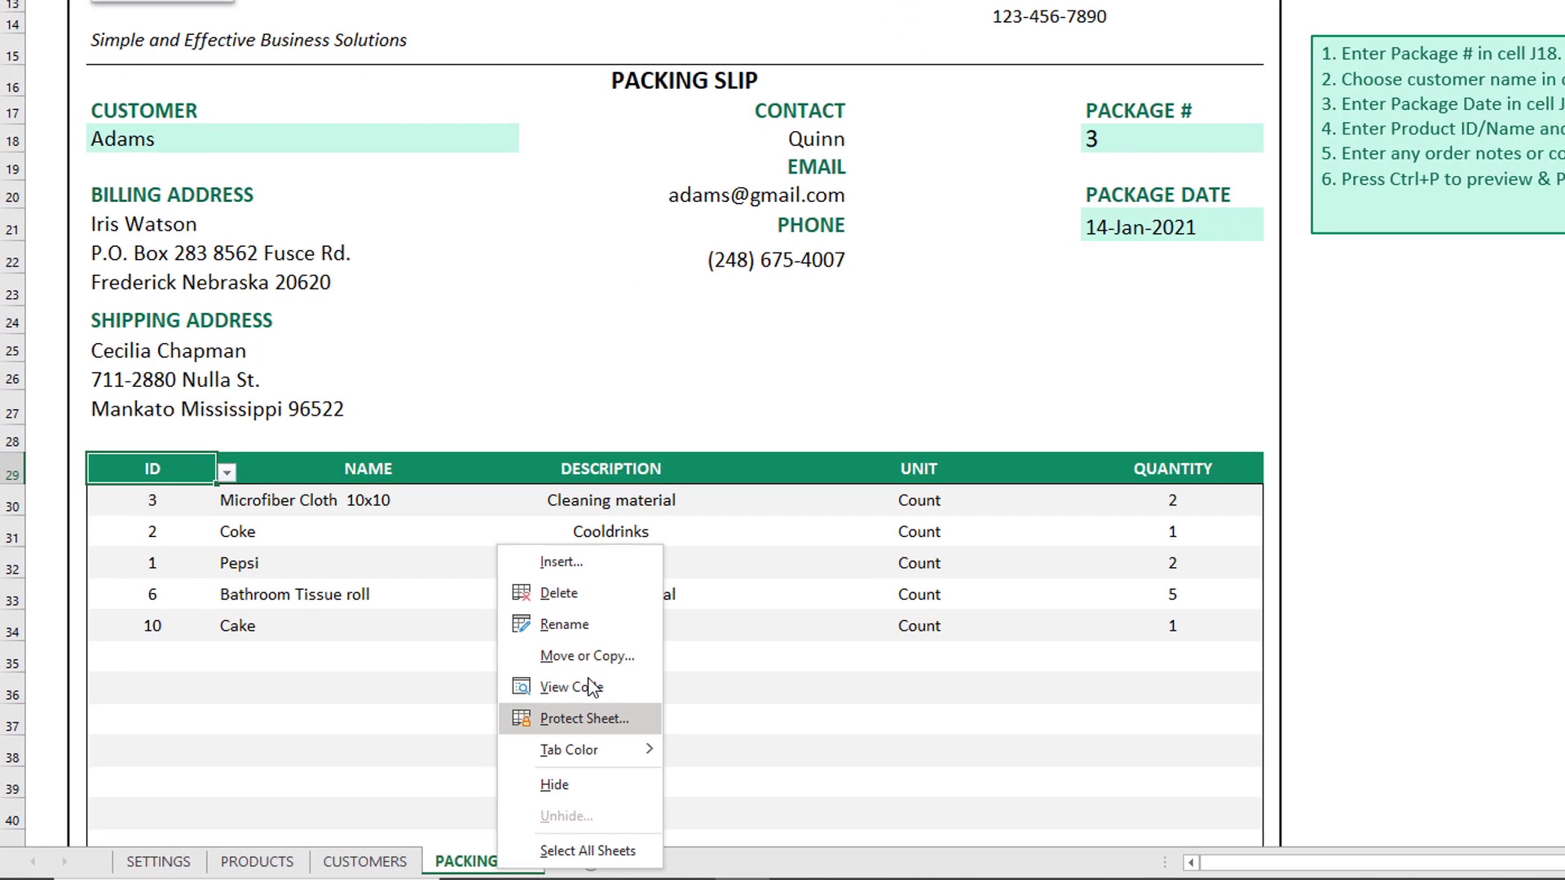
{"action": "left_click", "coordinate": [428, 718]}
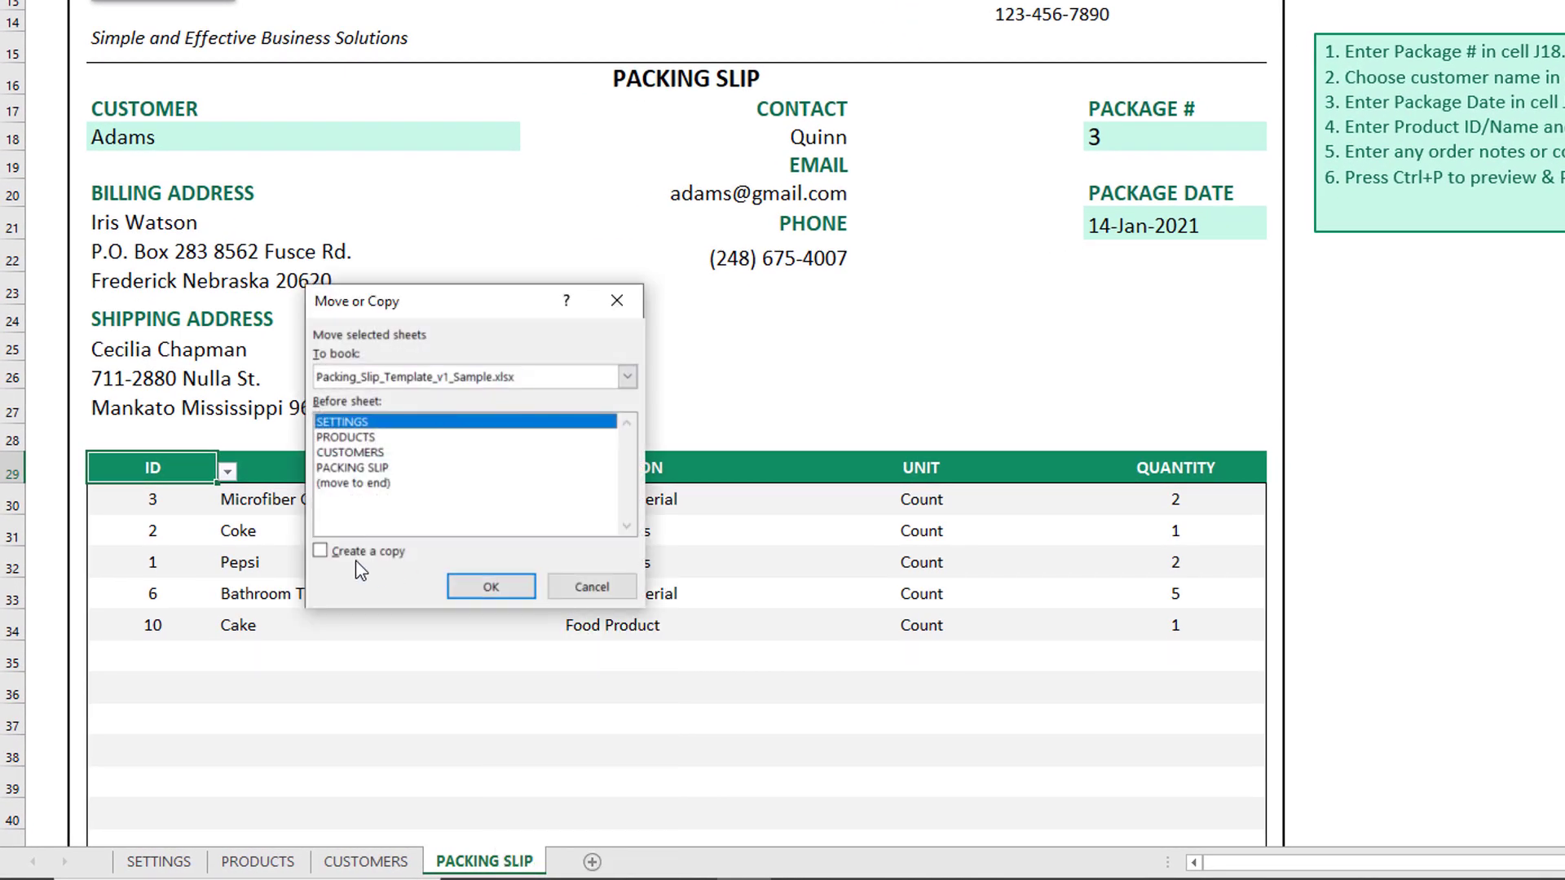
{"action": "left_click", "coordinate": [360, 555]}
{"action": "left_click", "coordinate": [361, 484]}
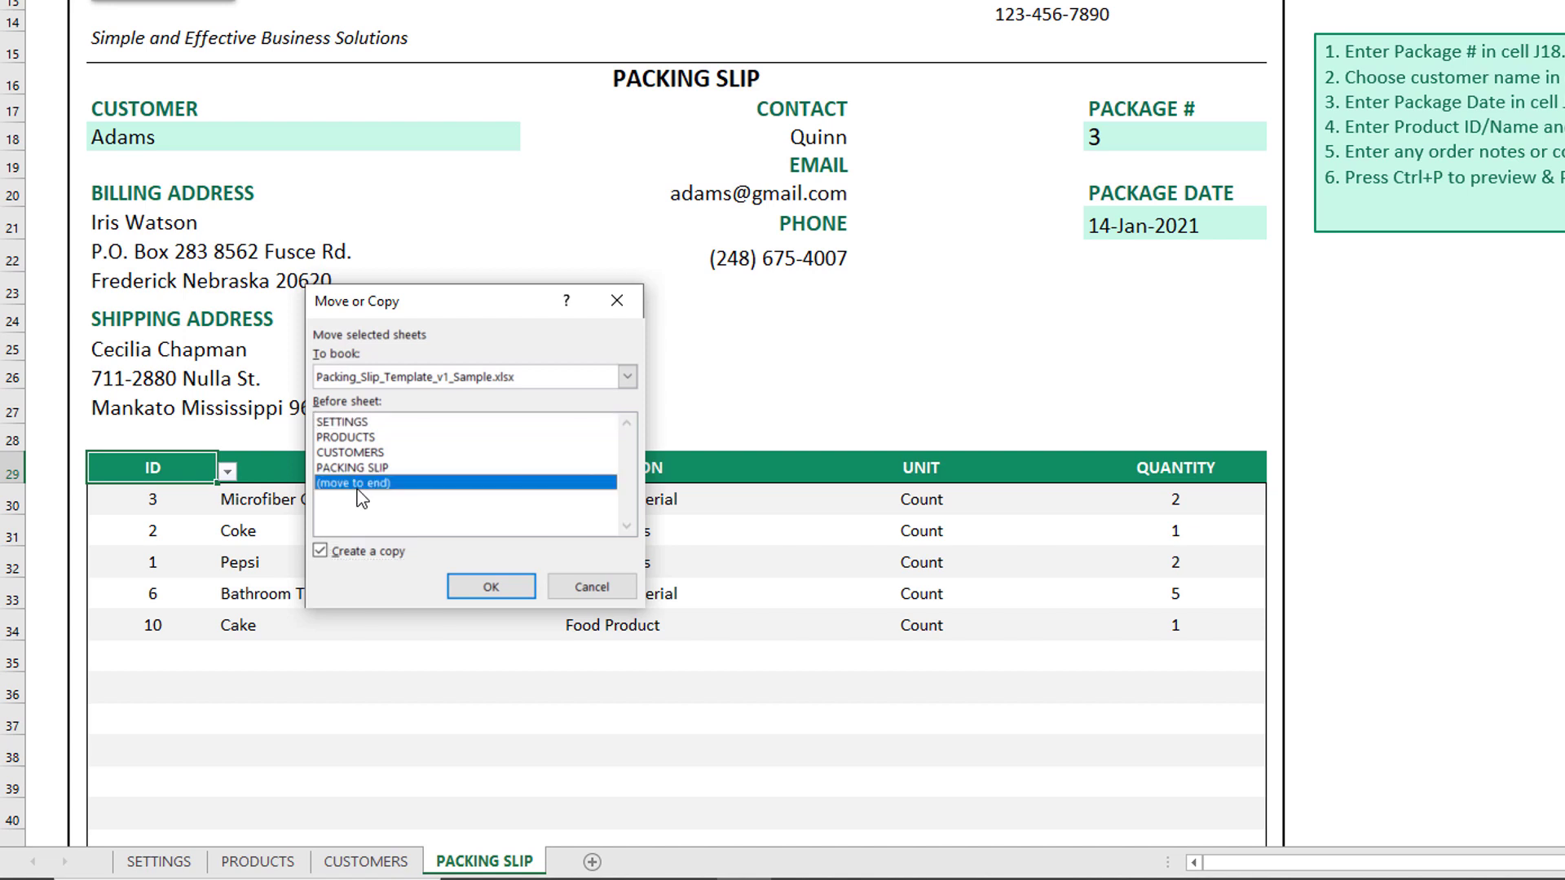
{"action": "left_click", "coordinate": [491, 587]}
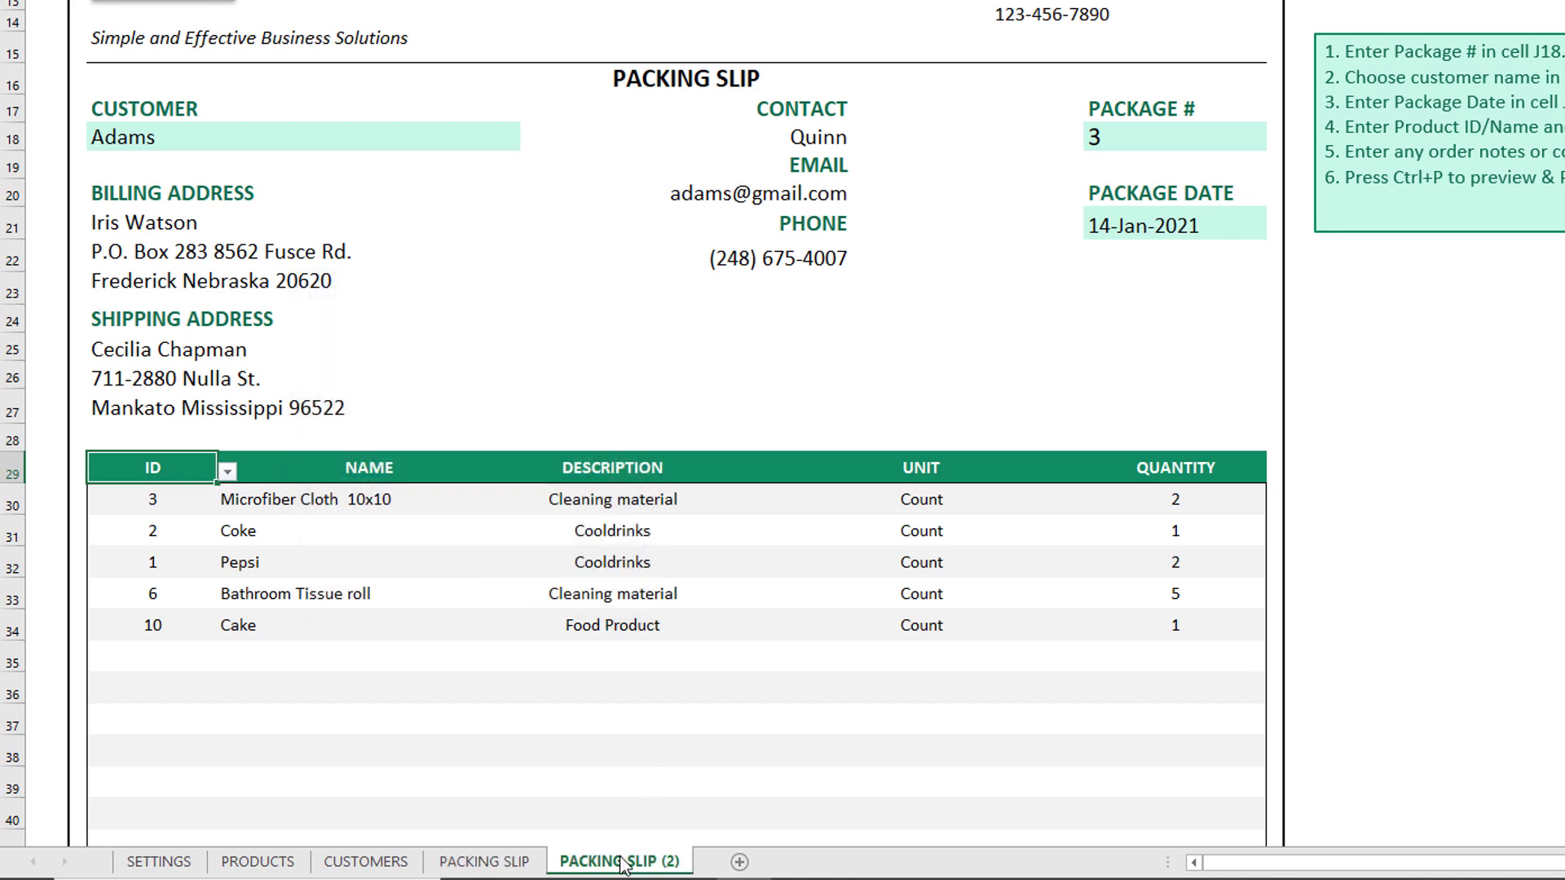
Rename the copied packing slip sheet as PACKING SLIP_4.
{"action": "double_click", "coordinate": [622, 862]}
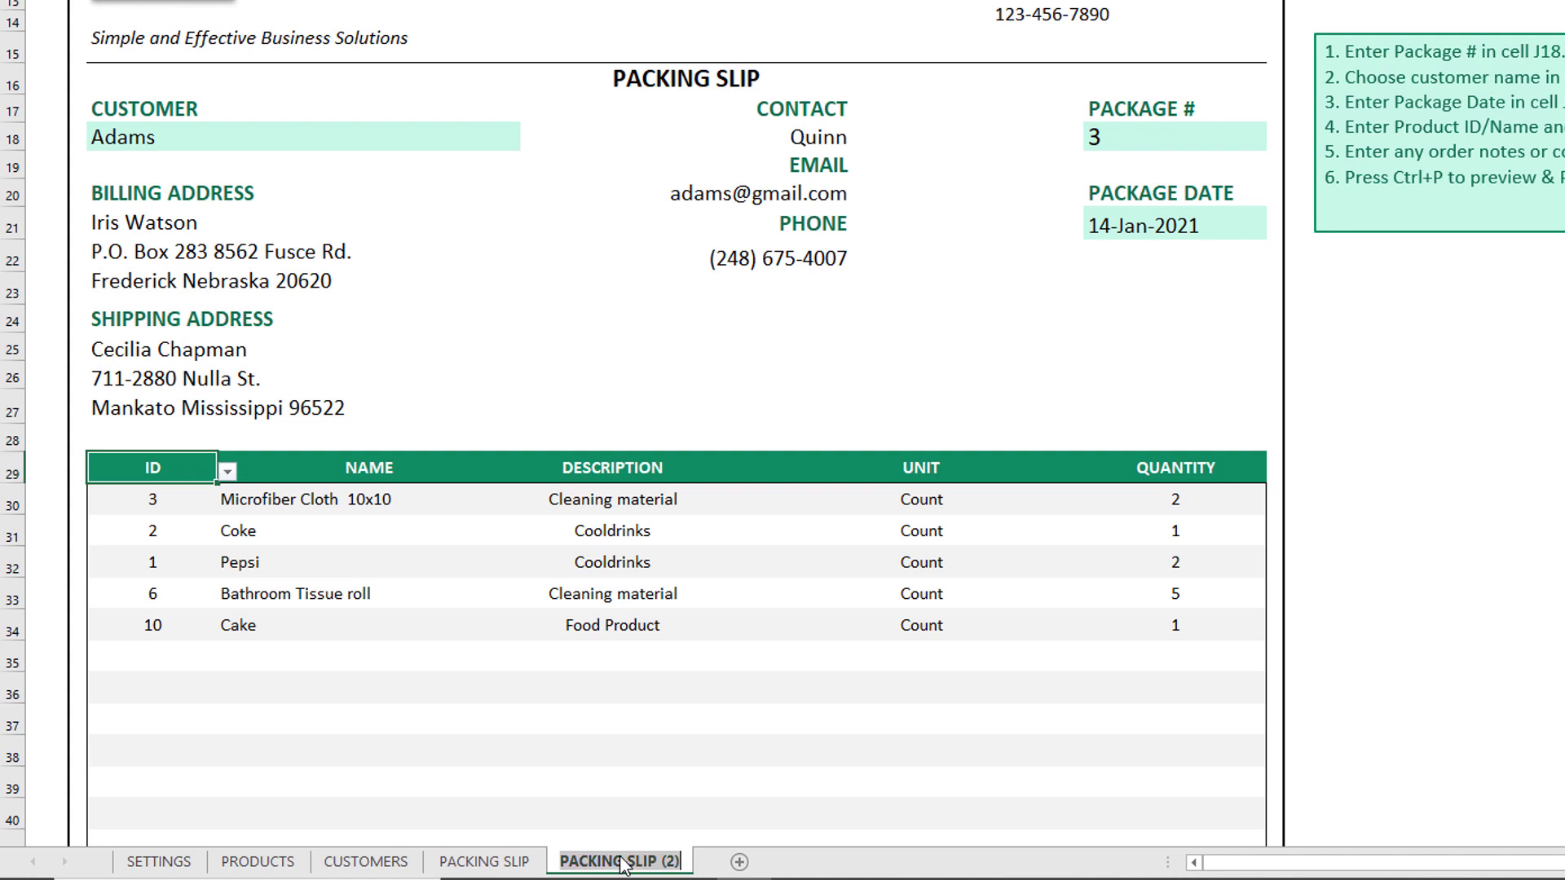
{"action": "key", "text": "End"}
{"action": "key", "text": "BackSpace"}
{"action": "key", "text": "BackSpace"}
{"action": "key", "text": "BackSpace"}
{"action": "key", "text": "BackSpace"}
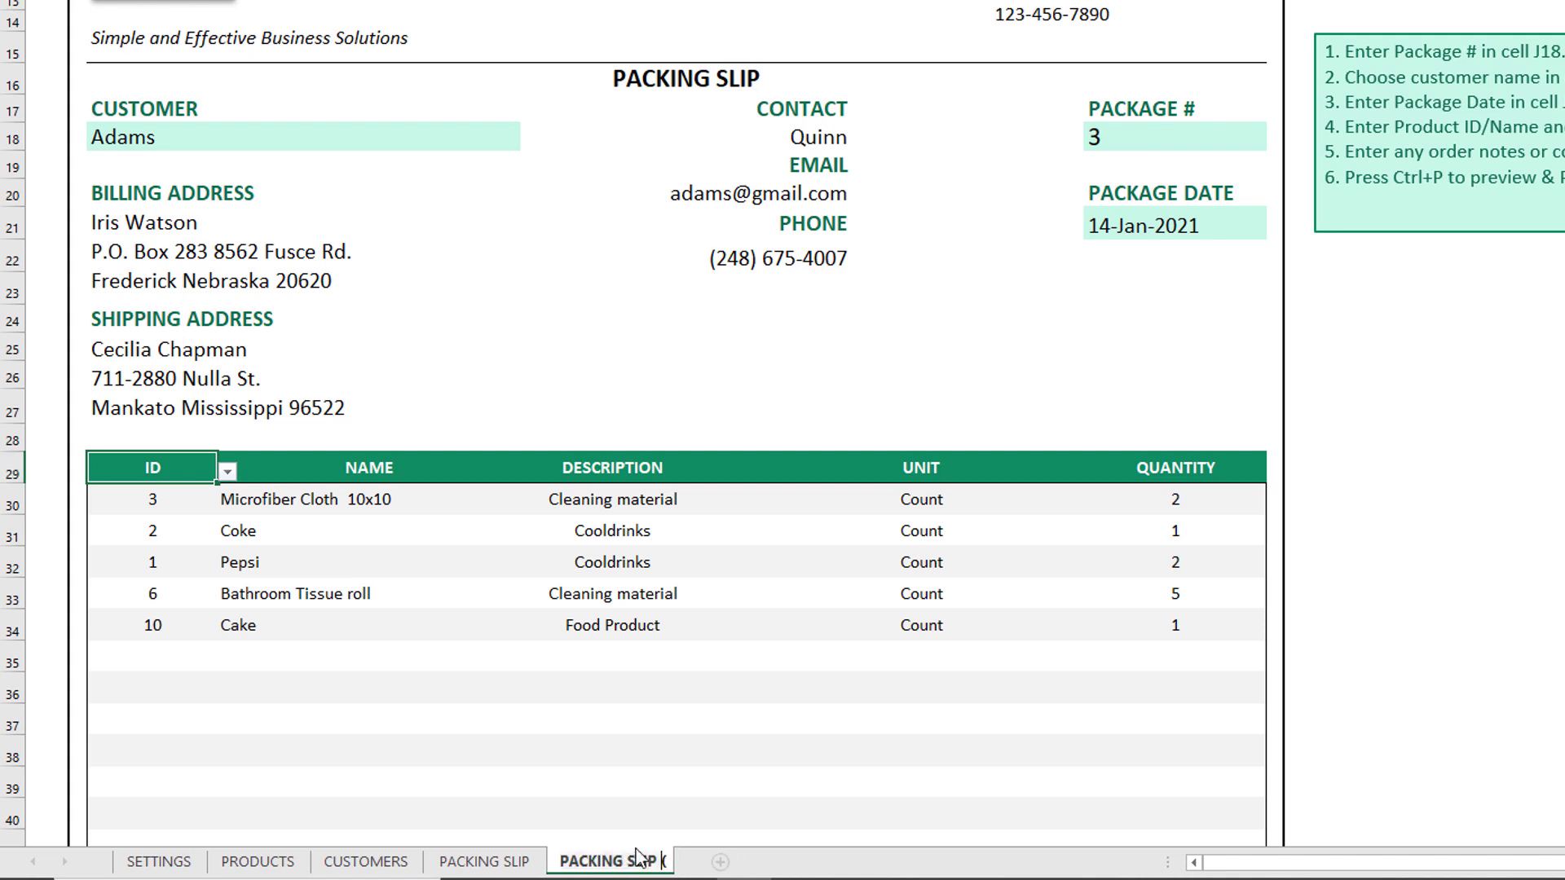
{"action": "type", "text": "_4"}
{"action": "key", "text": "Return"}
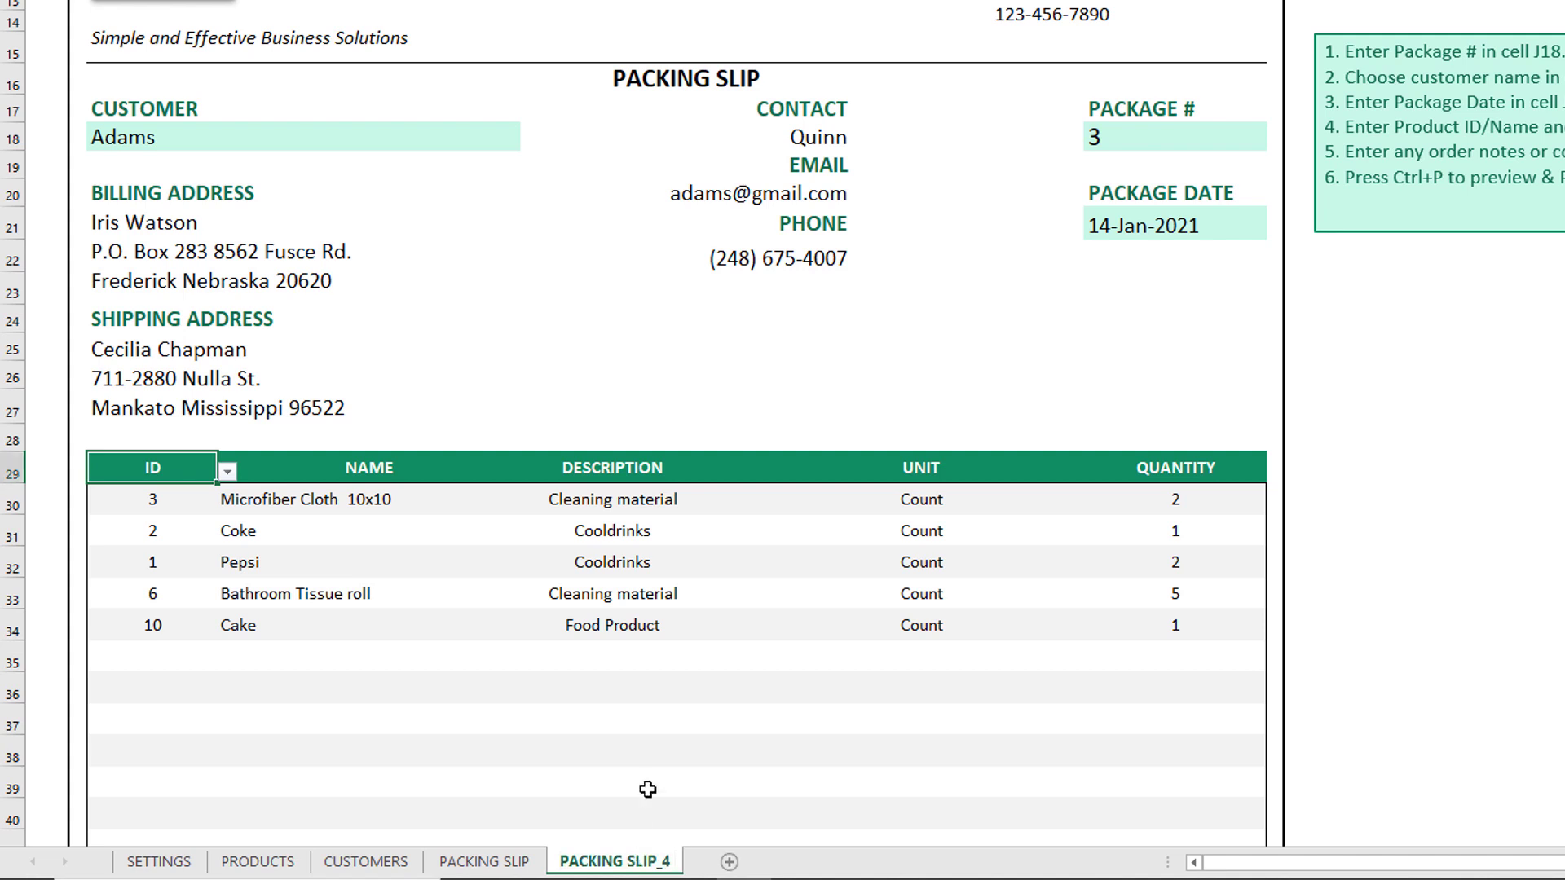
Set the package number in cell J18 of the copied slip to 4.
{"action": "left_click", "coordinate": [1116, 142]}
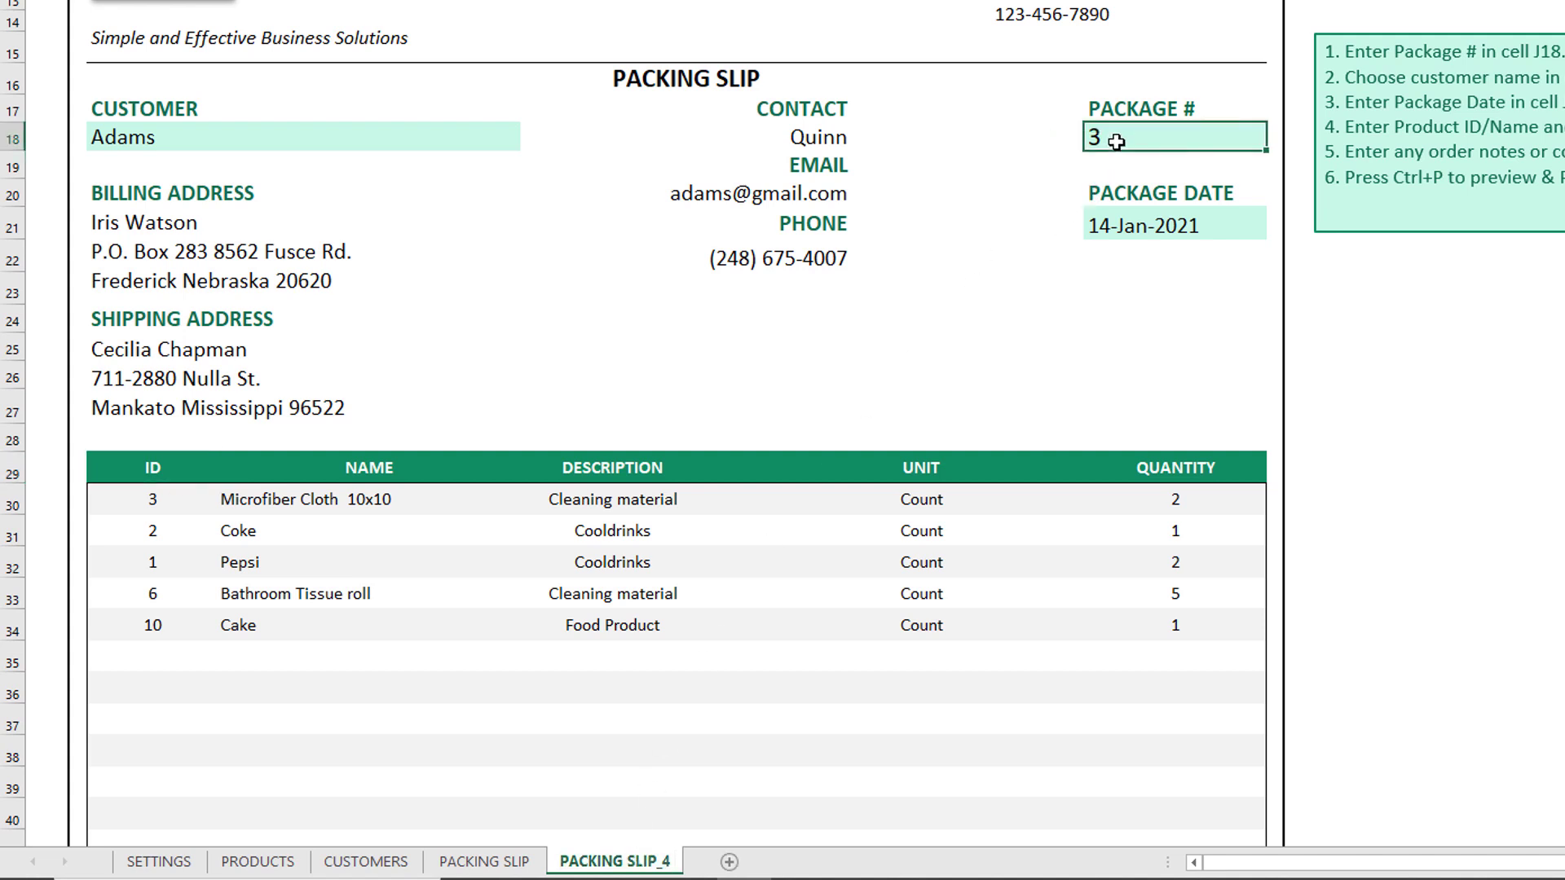
{"action": "type", "text": "4"}
{"action": "key", "text": "Return"}
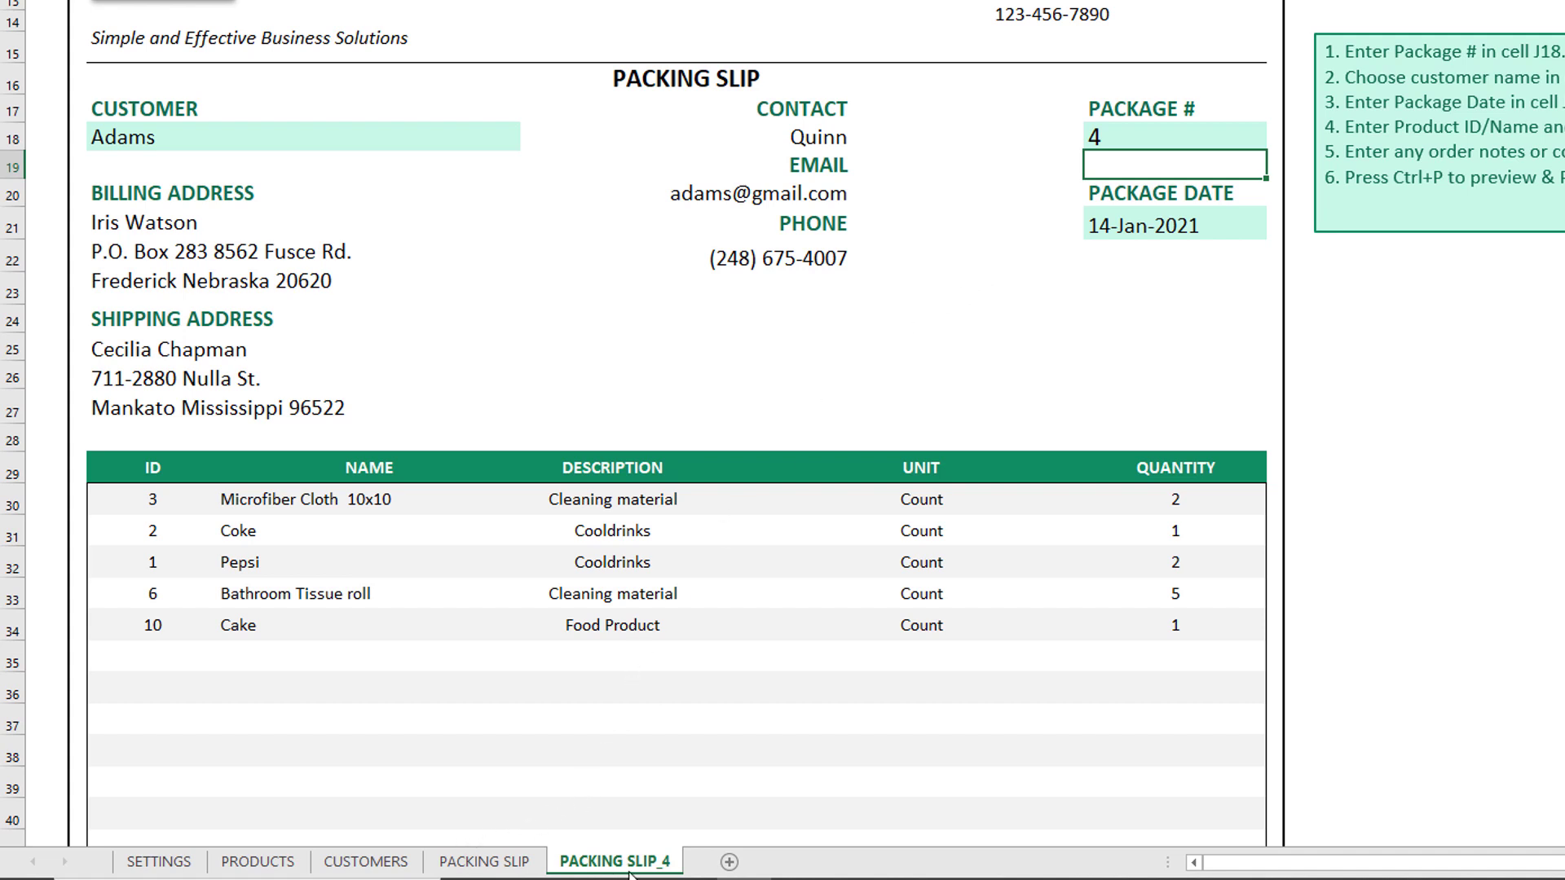
{"action": "left_click", "coordinate": [1111, 135]}
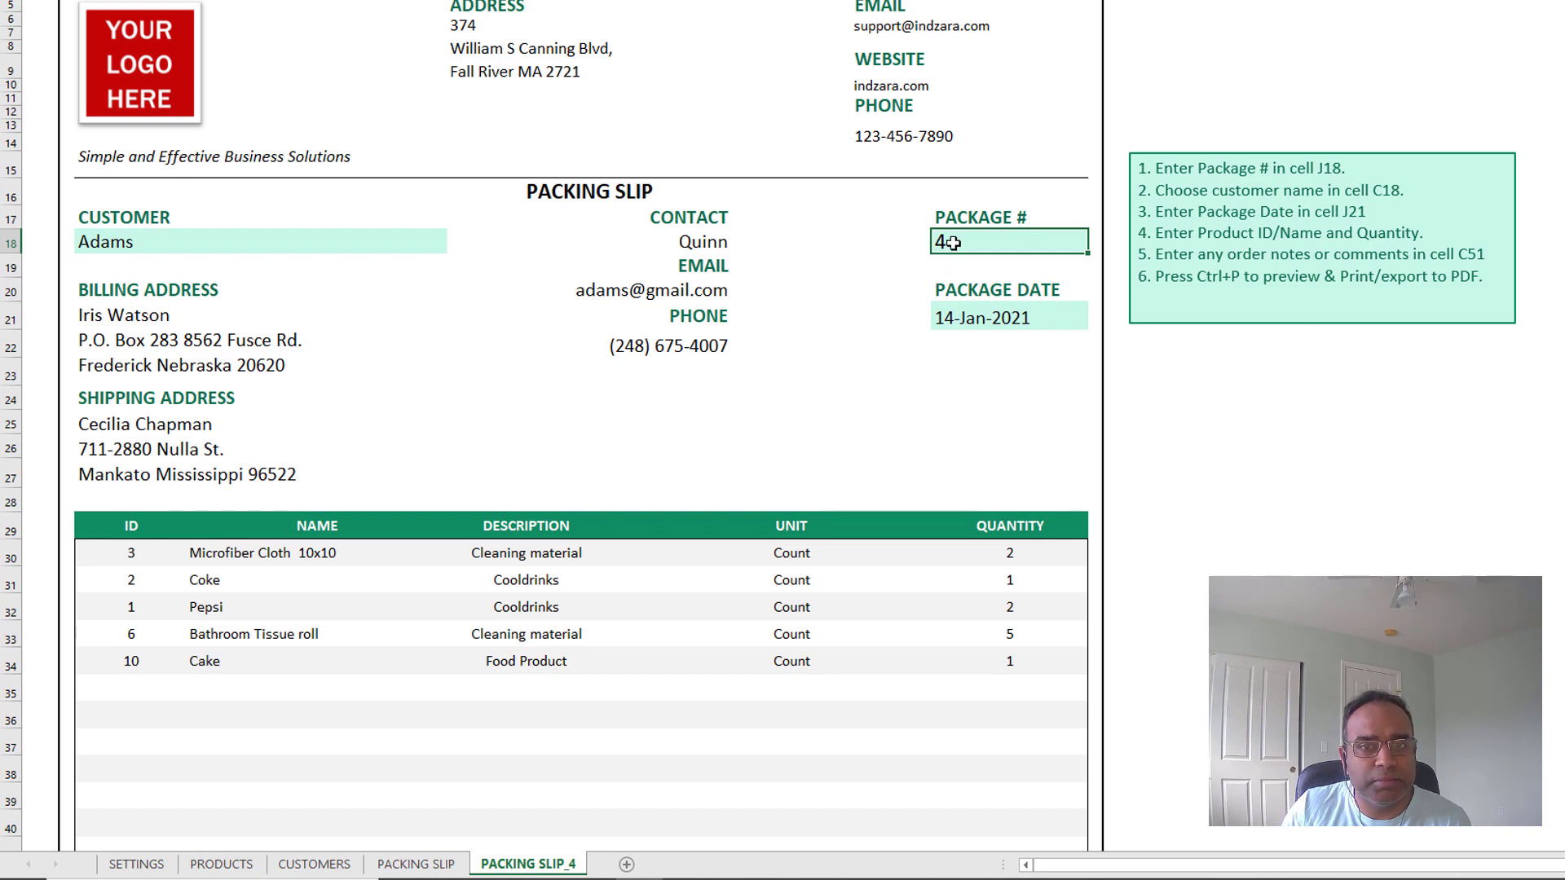
Try the second customer from the list in cell C18, and settle on the third customer for the slip.
{"action": "left_click", "coordinate": [344, 244]}
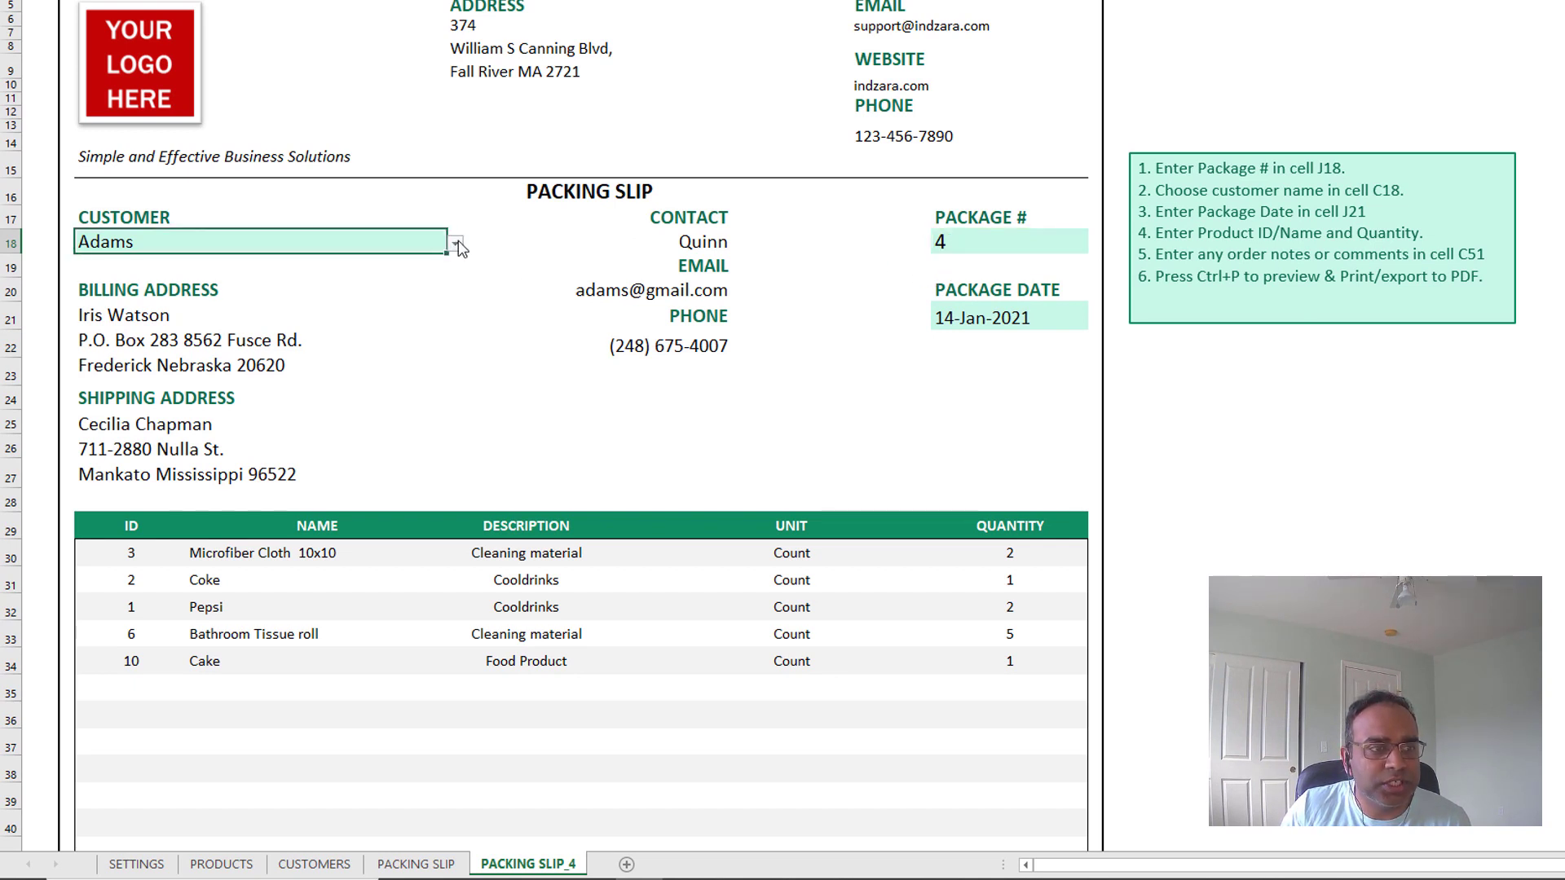
{"action": "left_click", "coordinate": [454, 243]}
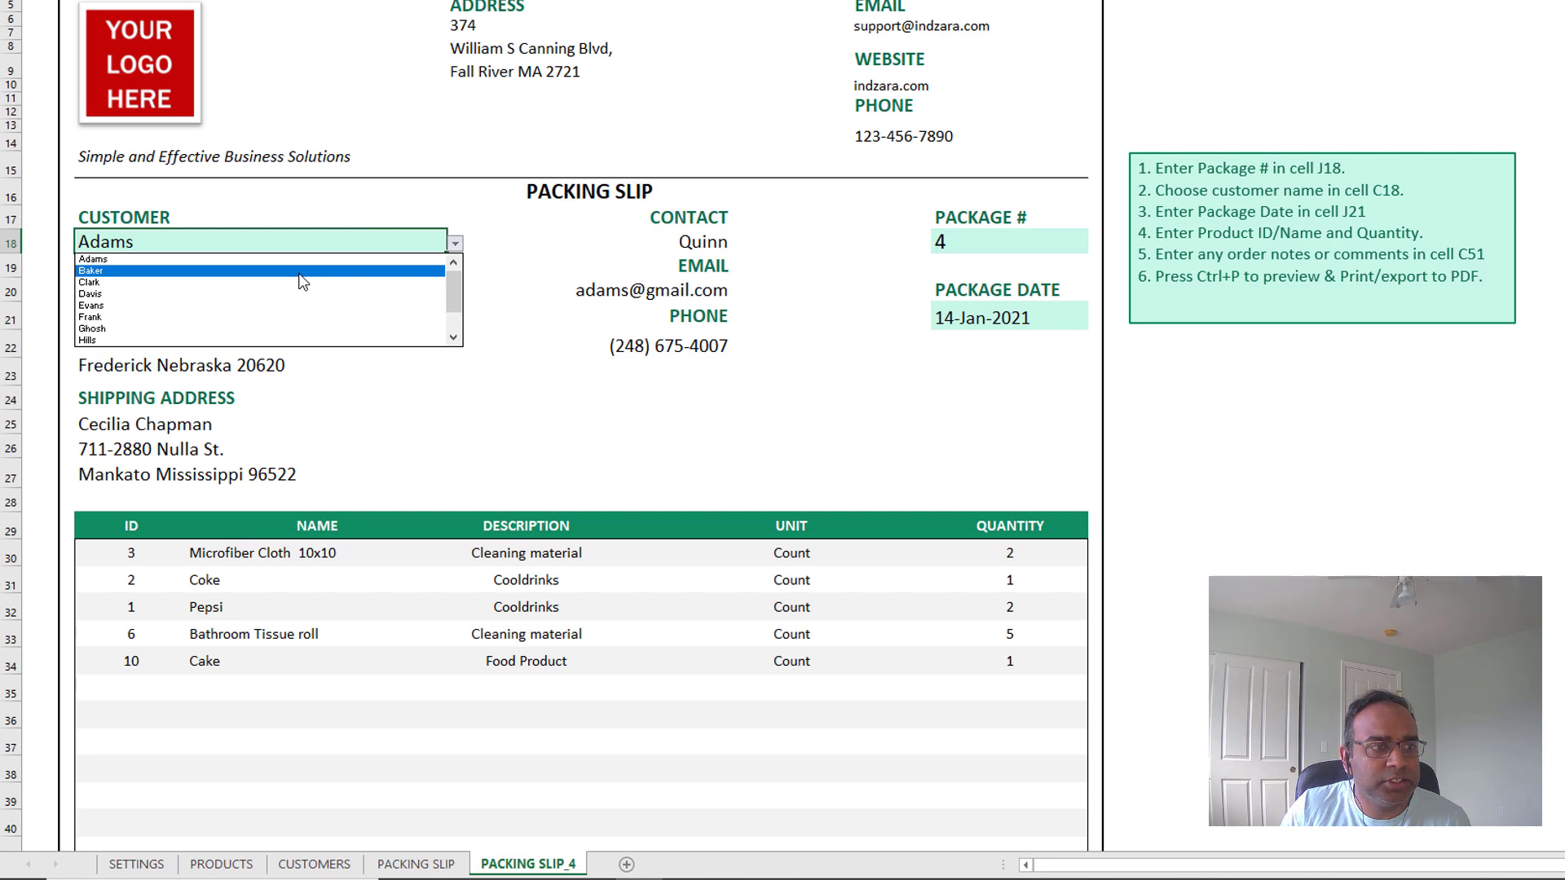
{"action": "left_click", "coordinate": [303, 270]}
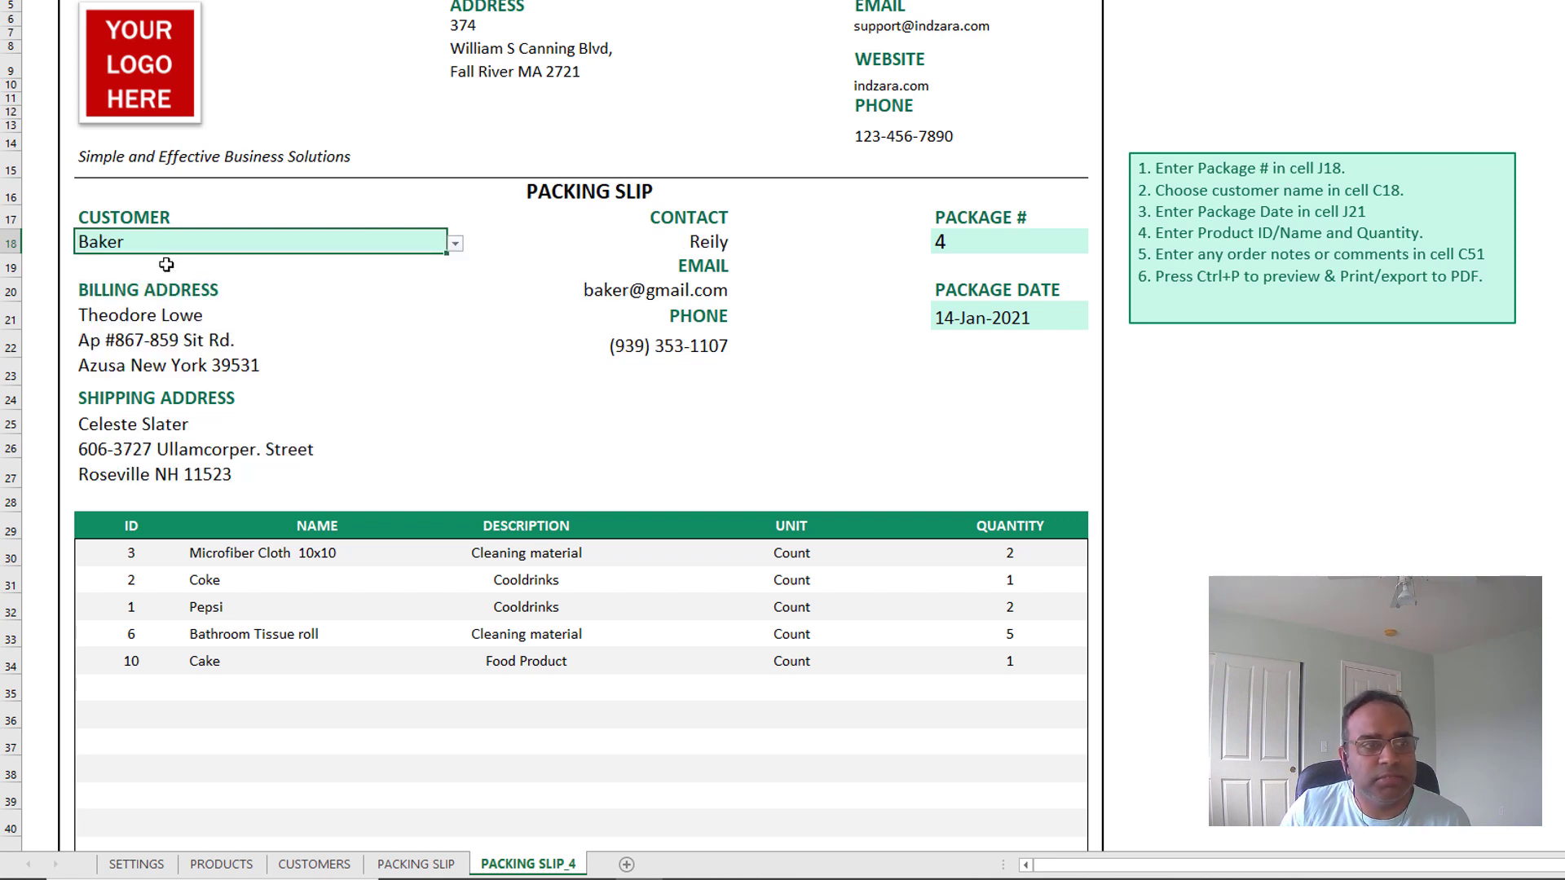
{"action": "left_click", "coordinate": [454, 243]}
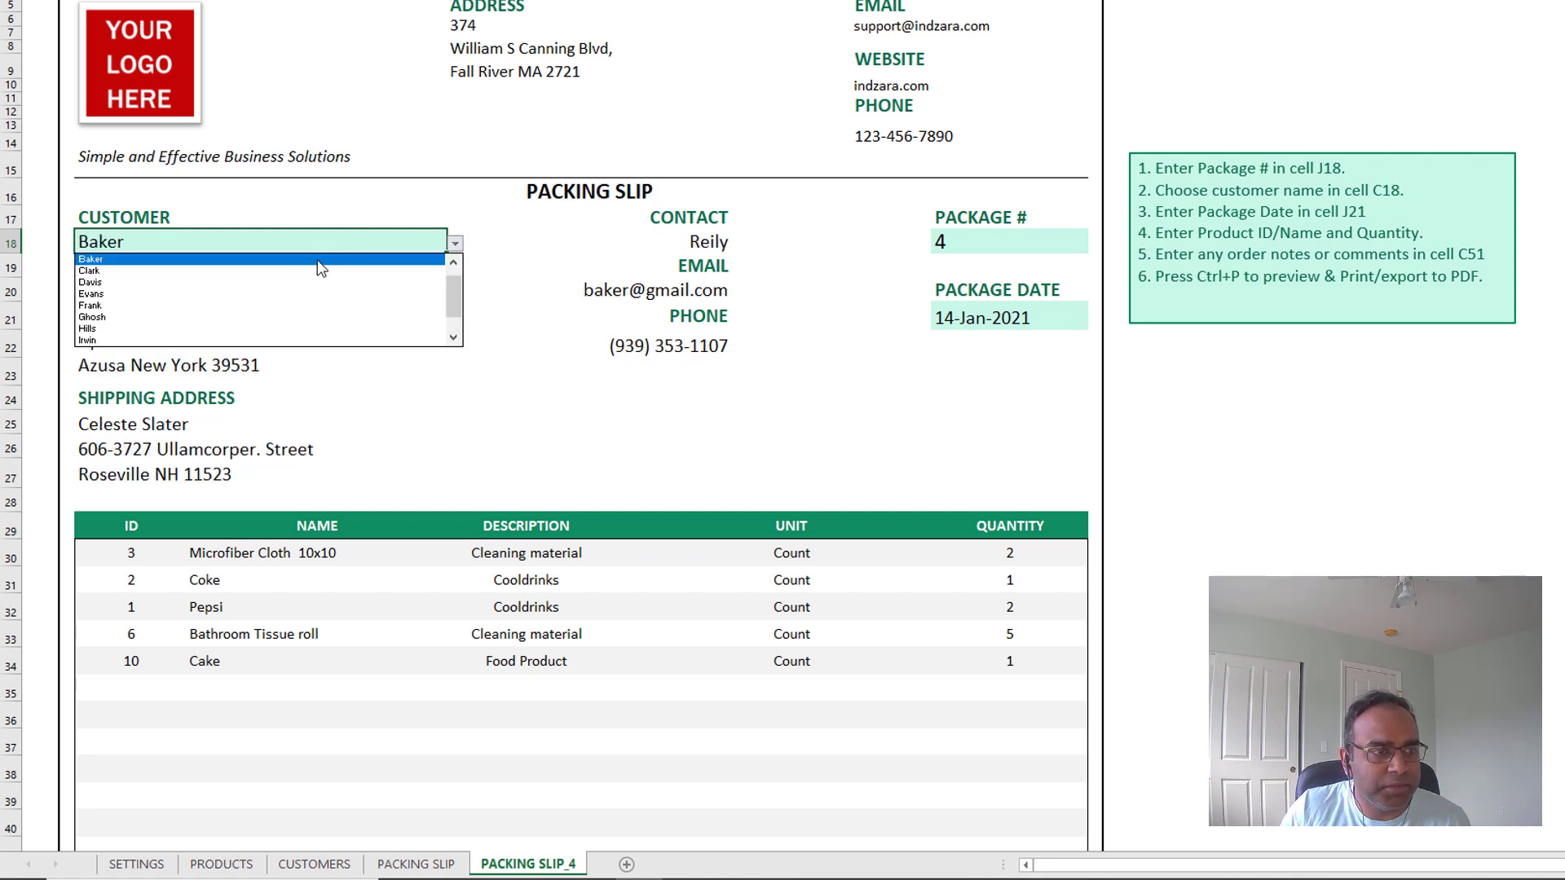
{"action": "left_click", "coordinate": [314, 271]}
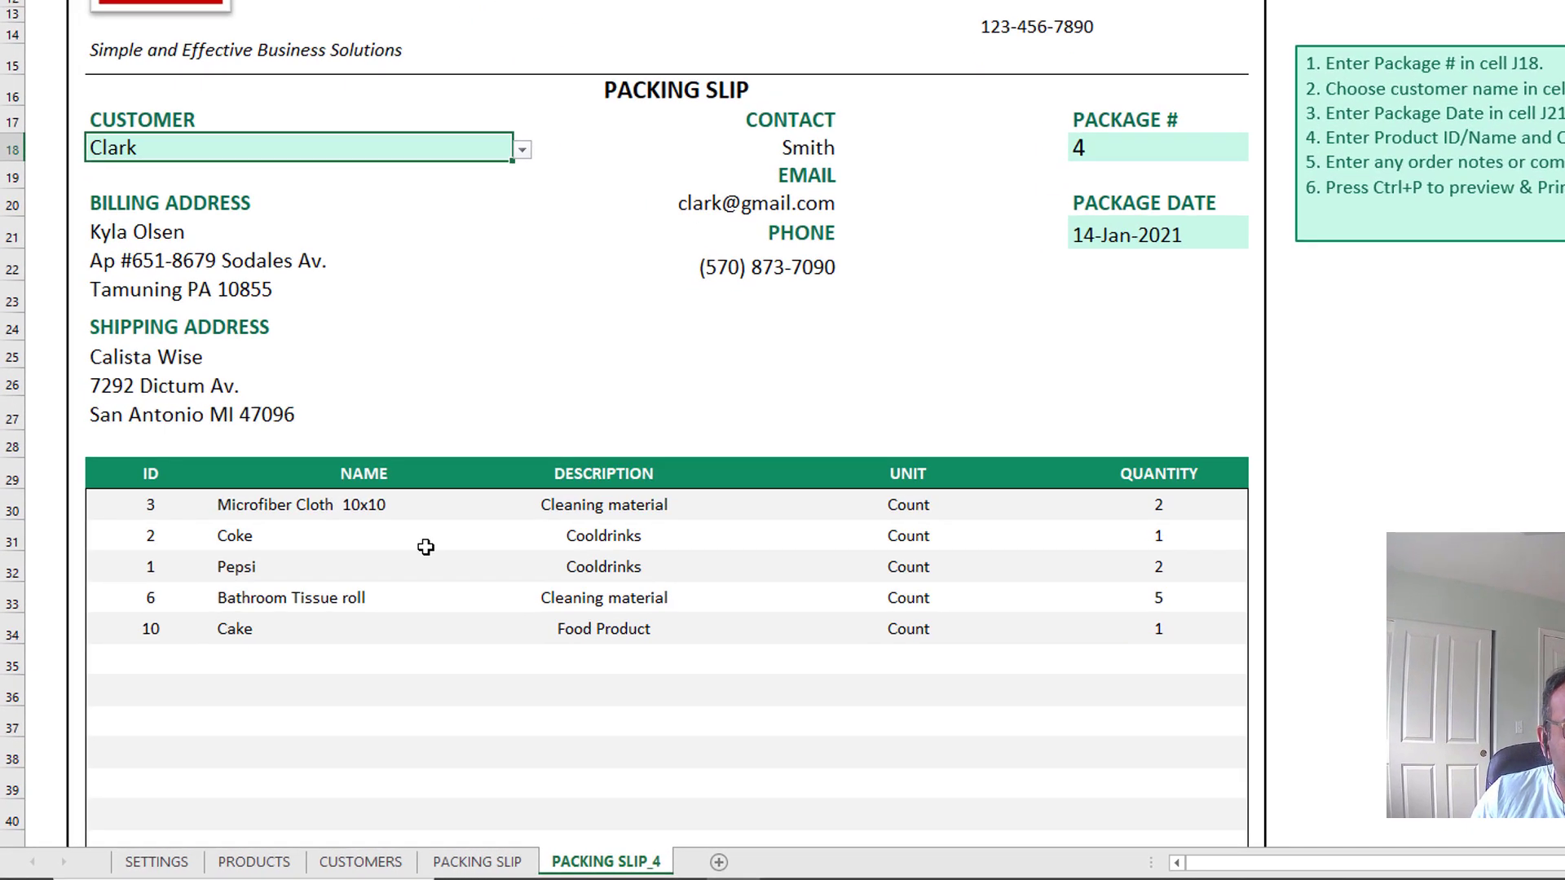
Clear the ID and QUANTITY entries in rows 30 to 34 of the item table.
{"action": "scroll", "coordinate": [369, 591], "scroll_direction": "down", "scroll_amount": 2}
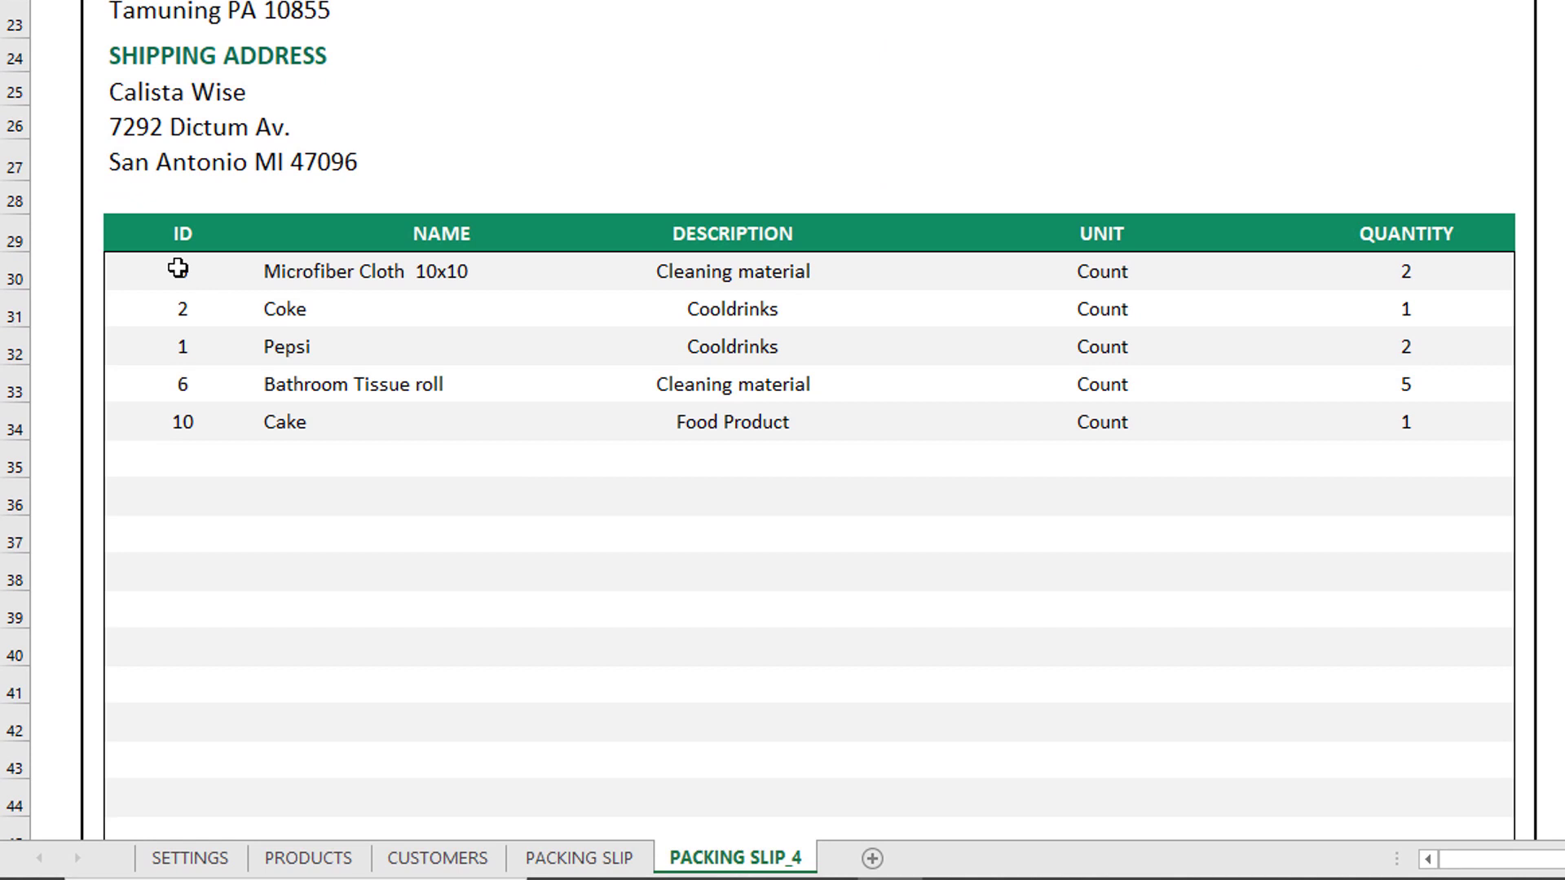
{"action": "left_click_drag", "start_coordinate": [178, 268], "coordinate": [168, 411]}
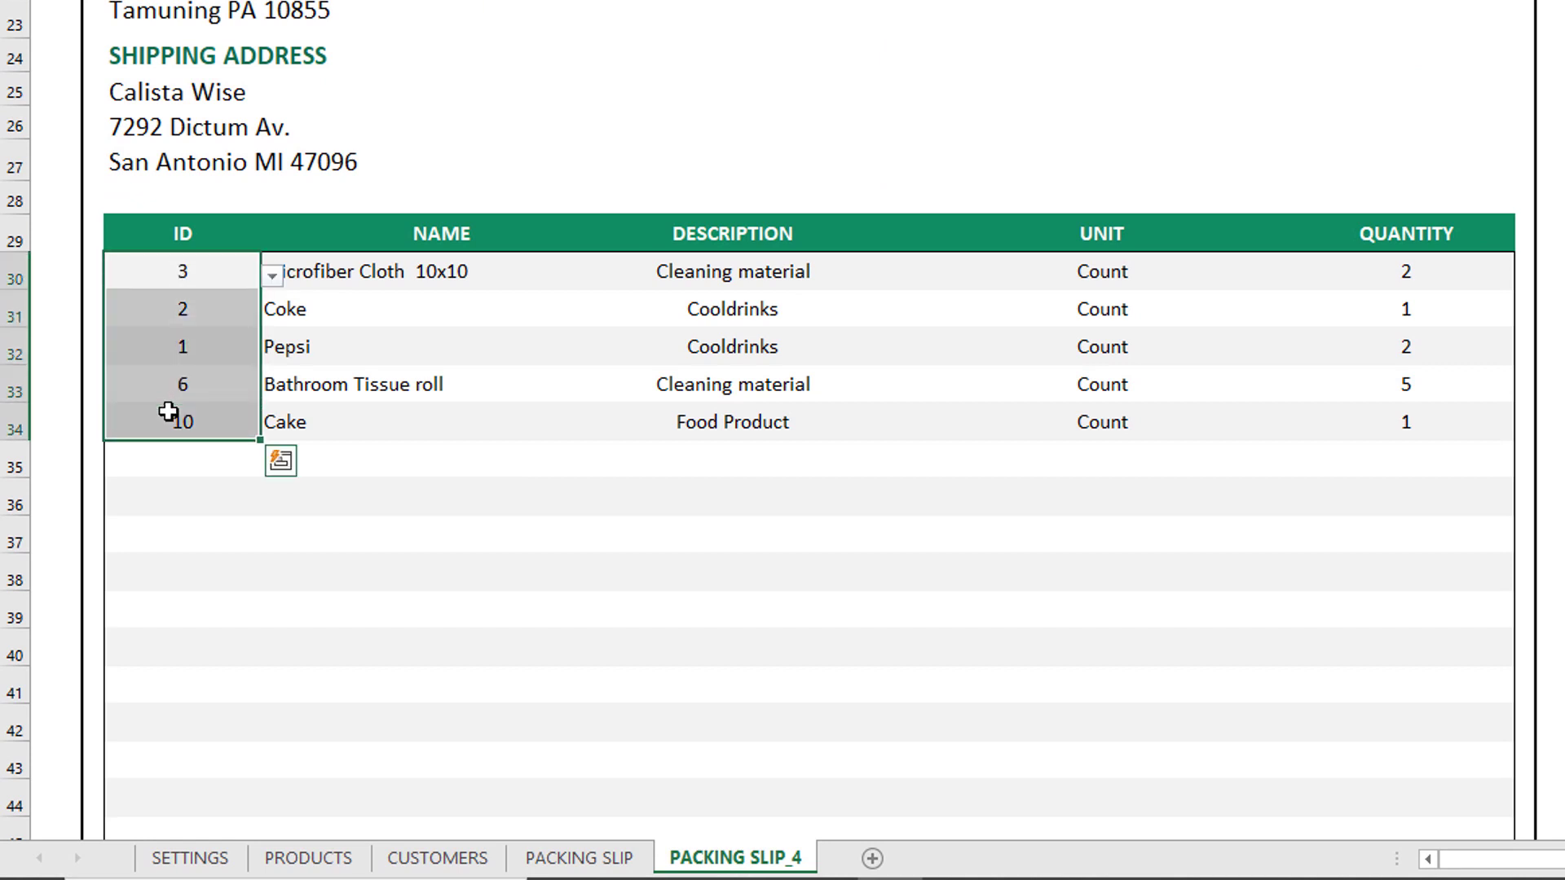
{"action": "key", "text": "Delete"}
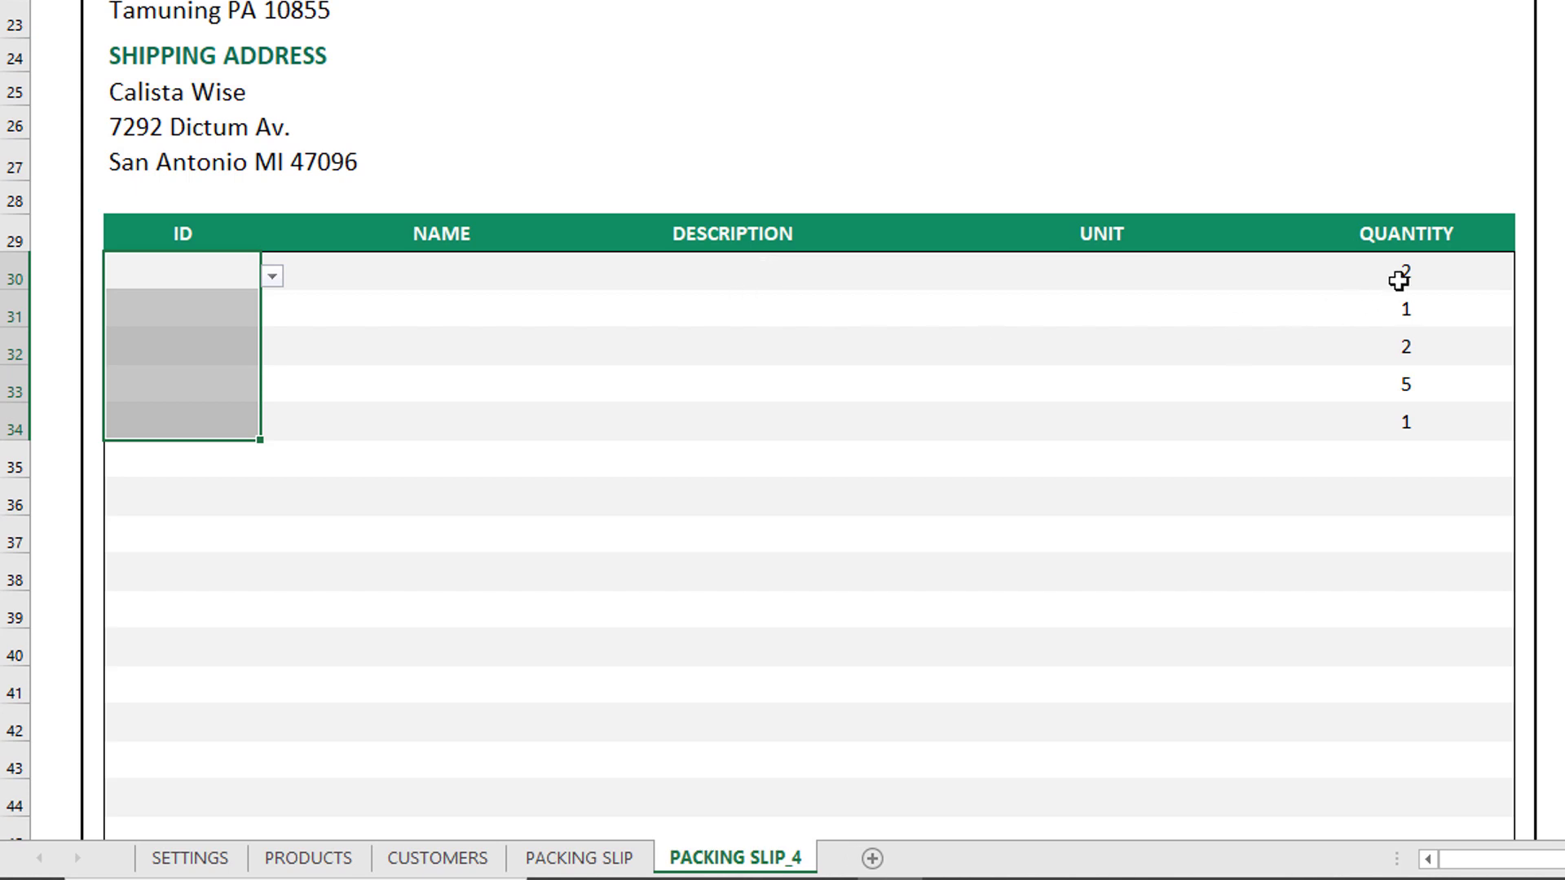
{"action": "left_click_drag", "start_coordinate": [1397, 276], "coordinate": [1429, 415]}
{"action": "key", "text": "Delete"}
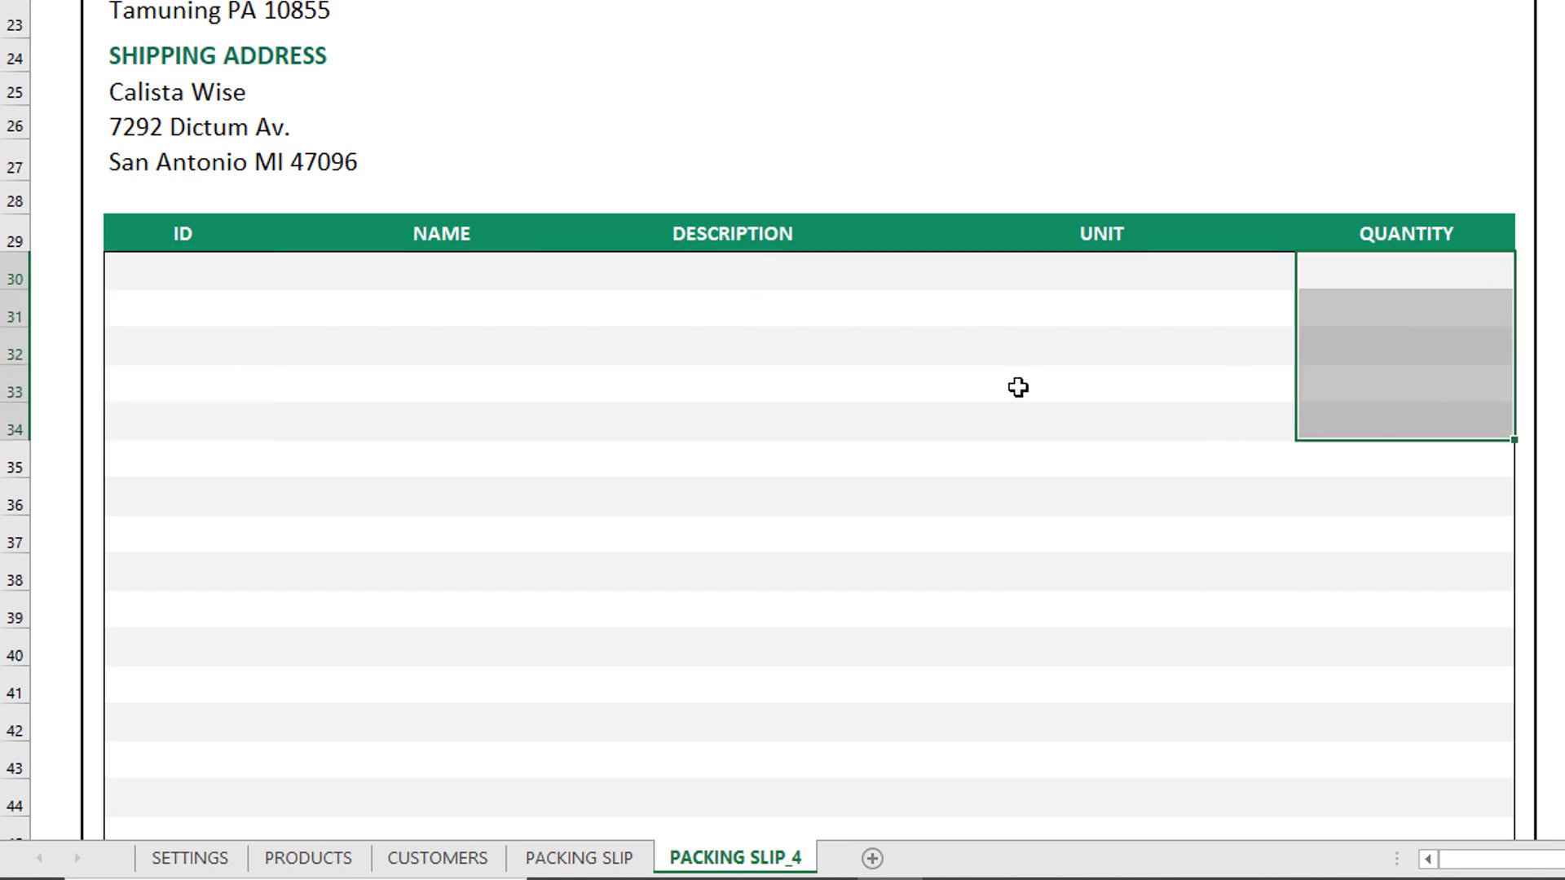
Check the column choices for the ID header and fill item row 30 with product ID 1 and quantity 5.
{"action": "left_click", "coordinate": [196, 248]}
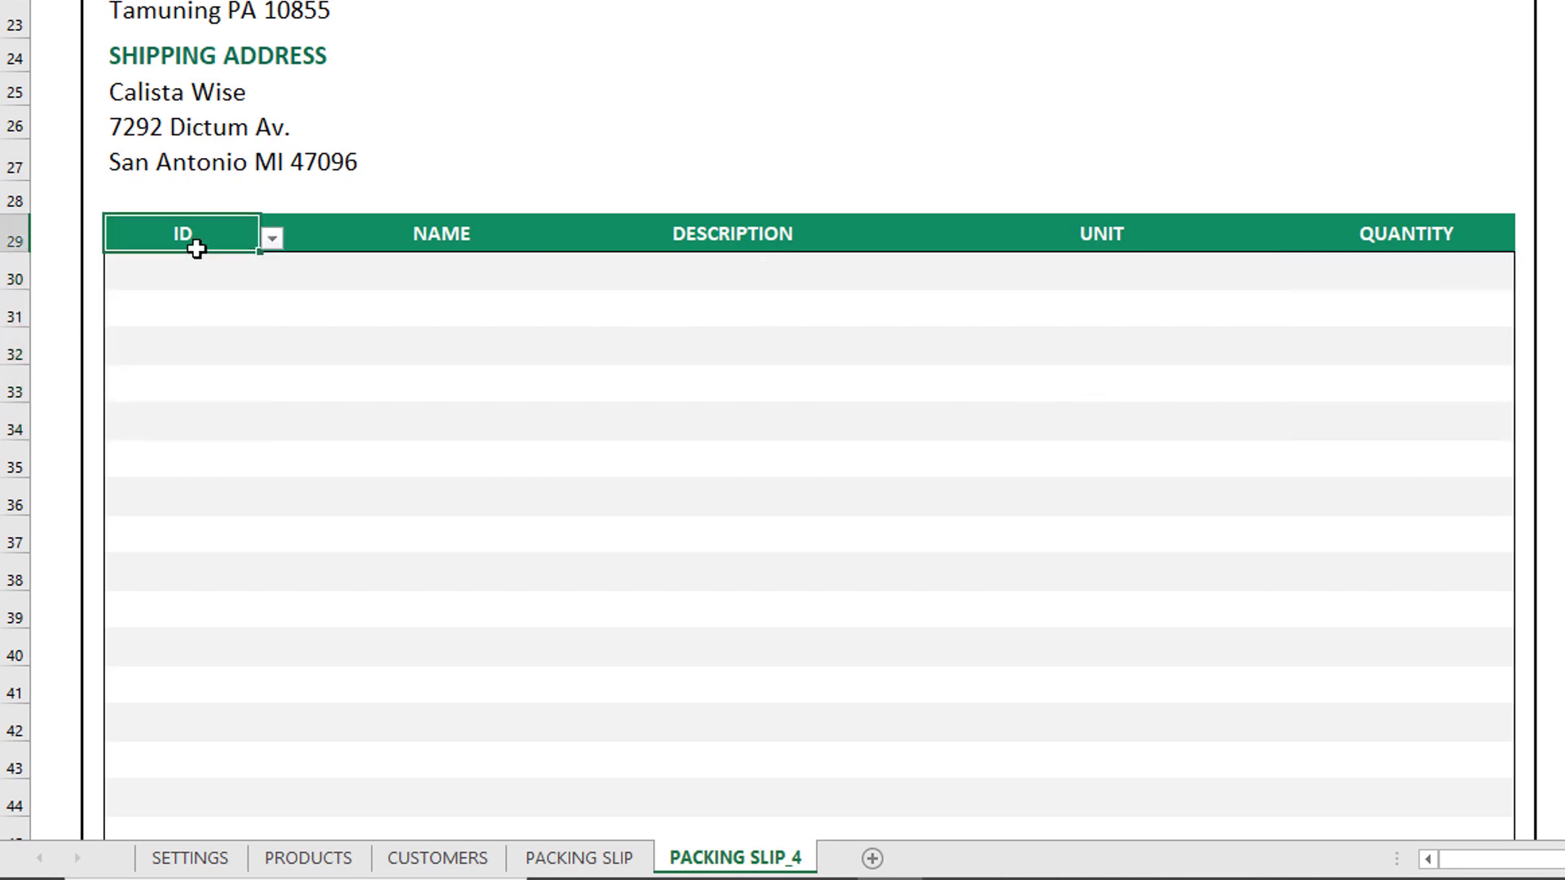
{"action": "left_click", "coordinate": [272, 239]}
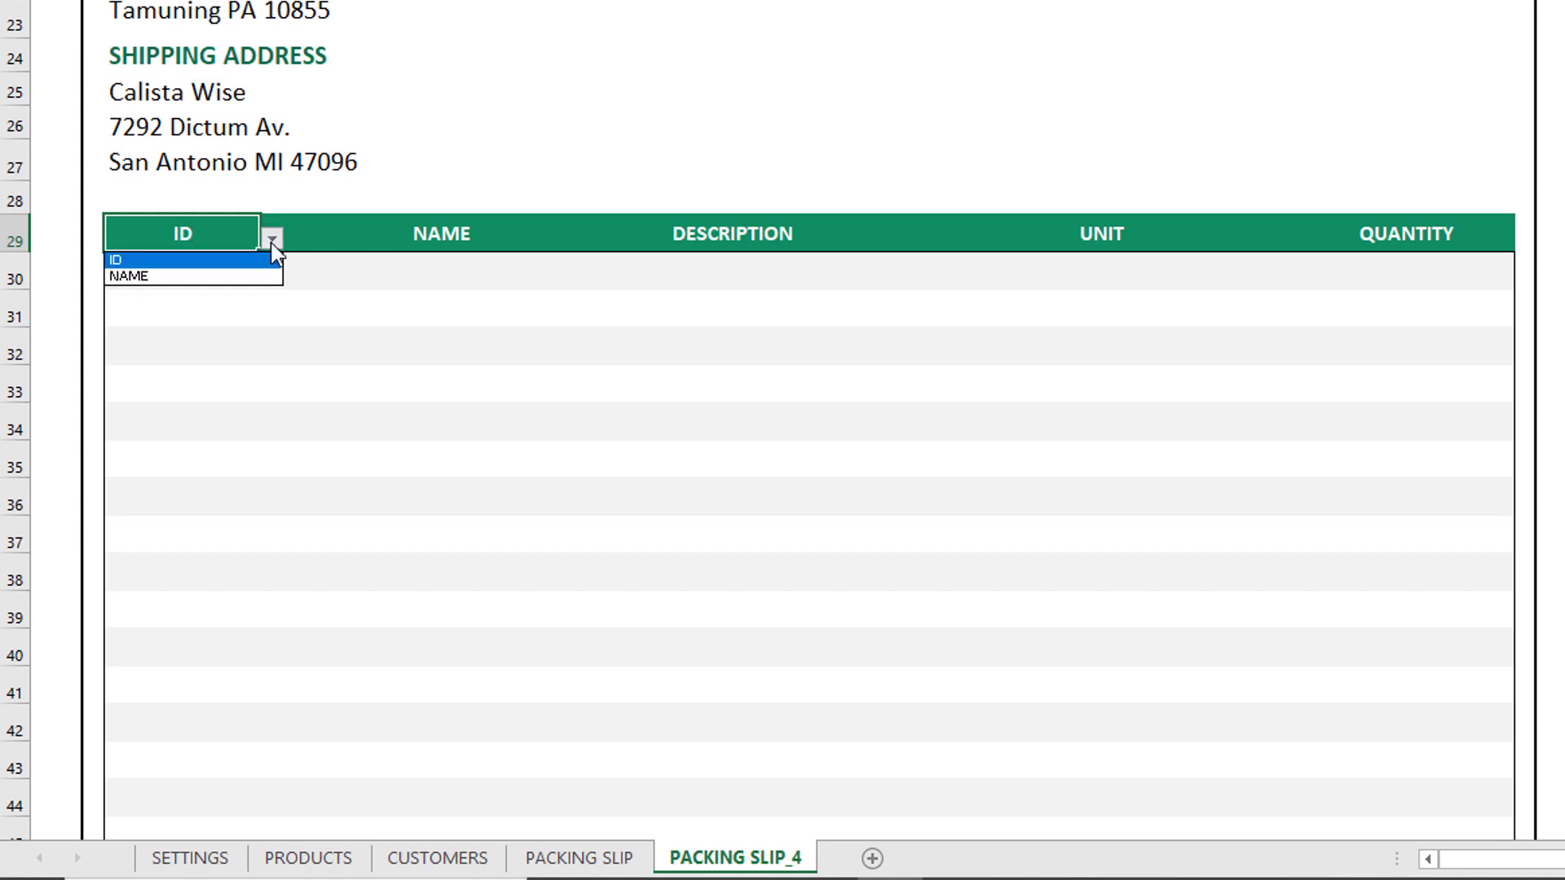
{"action": "left_click", "coordinate": [272, 245]}
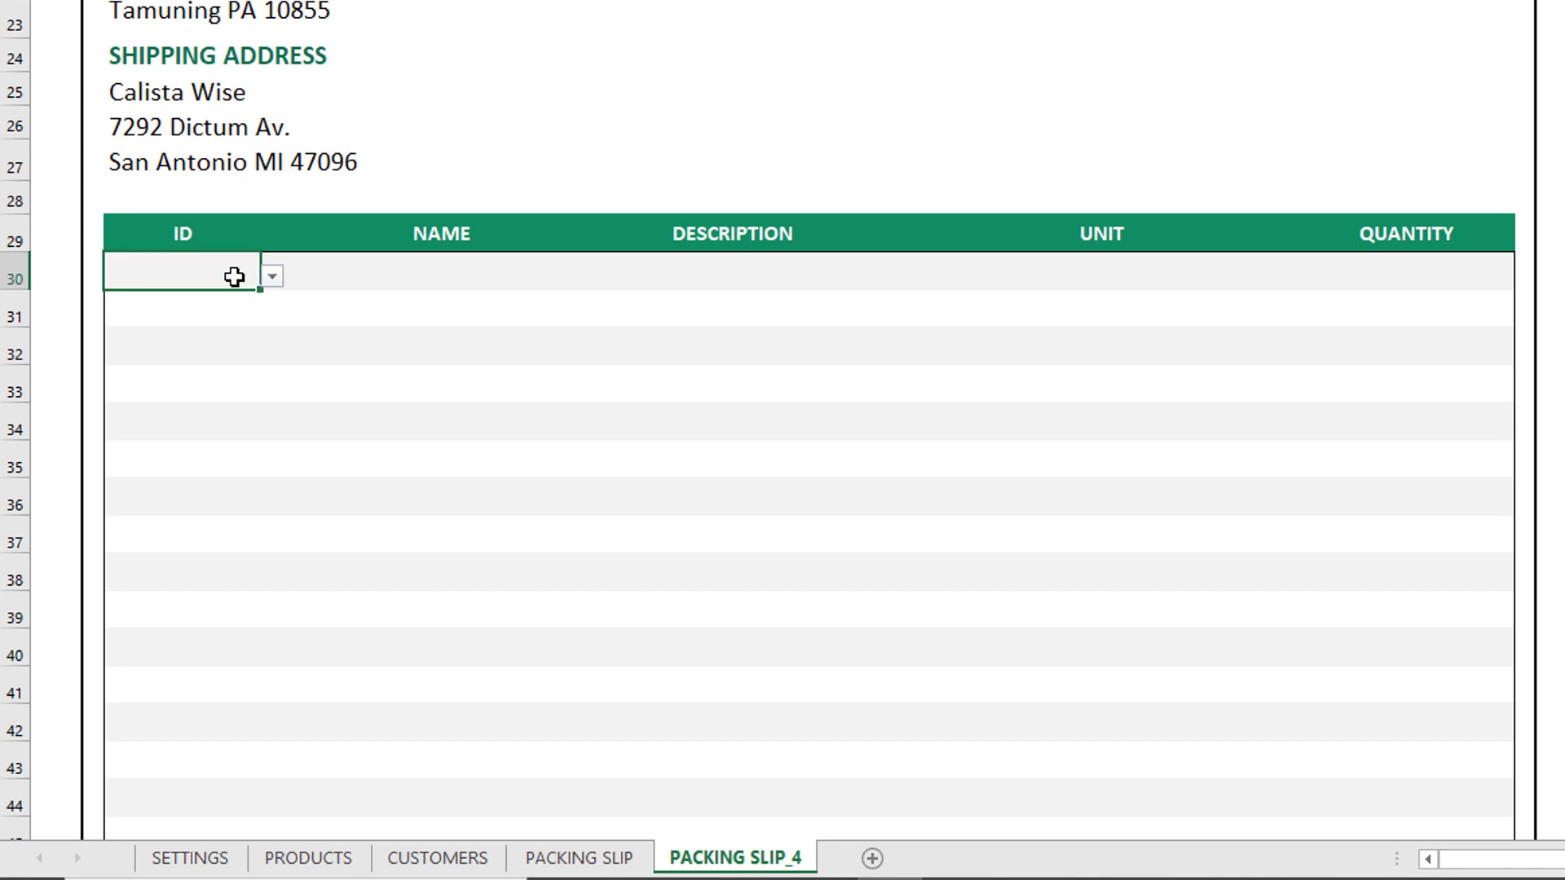
{"action": "type", "text": "1"}
{"action": "key", "text": "Return"}
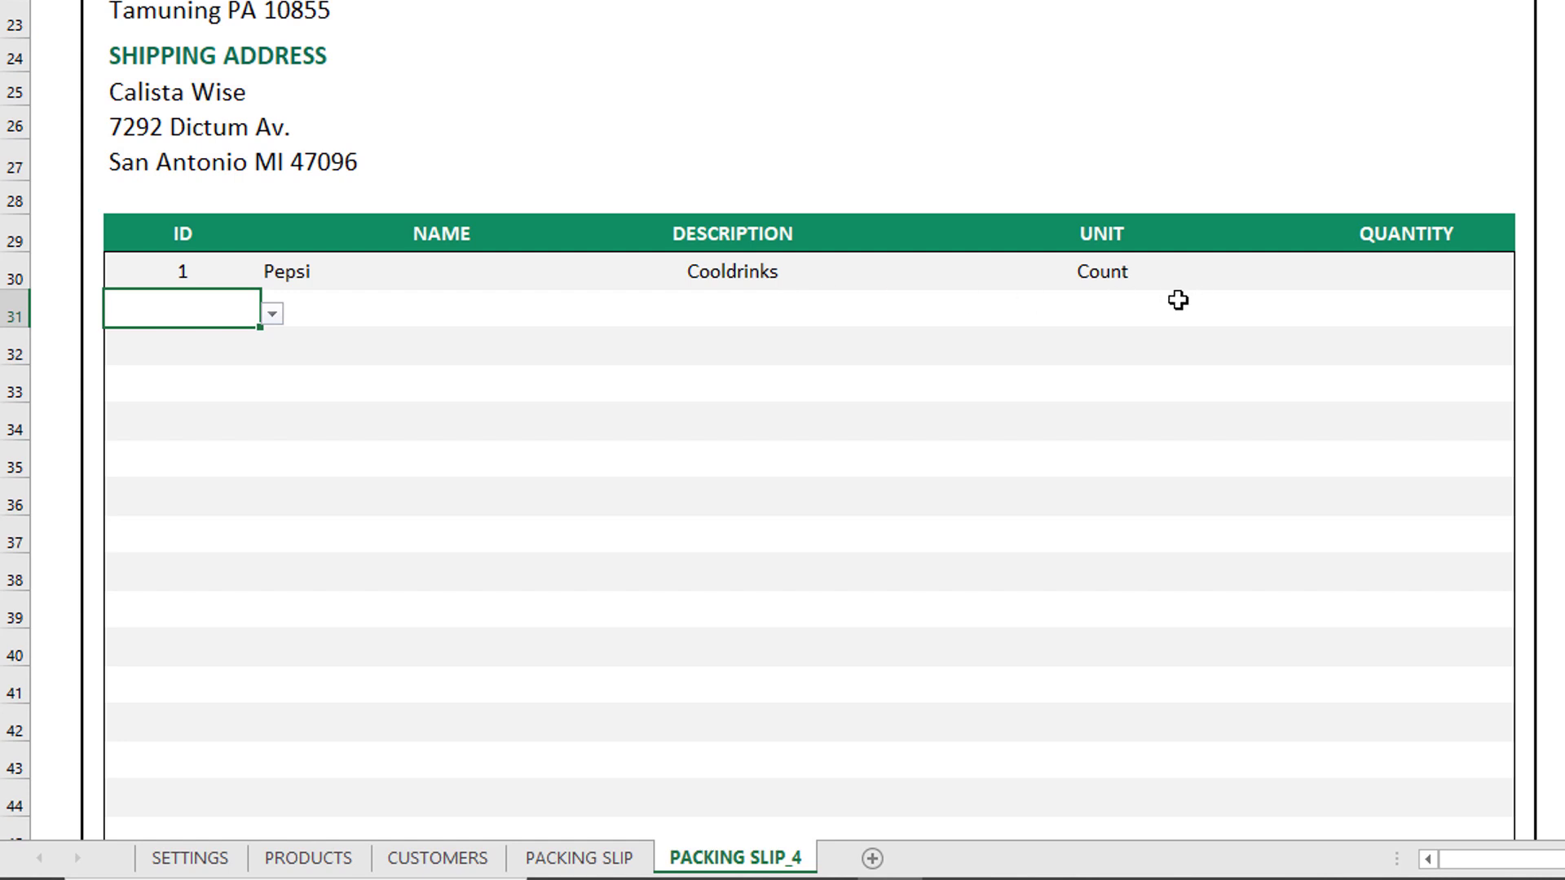
{"action": "left_click", "coordinate": [1377, 282]}
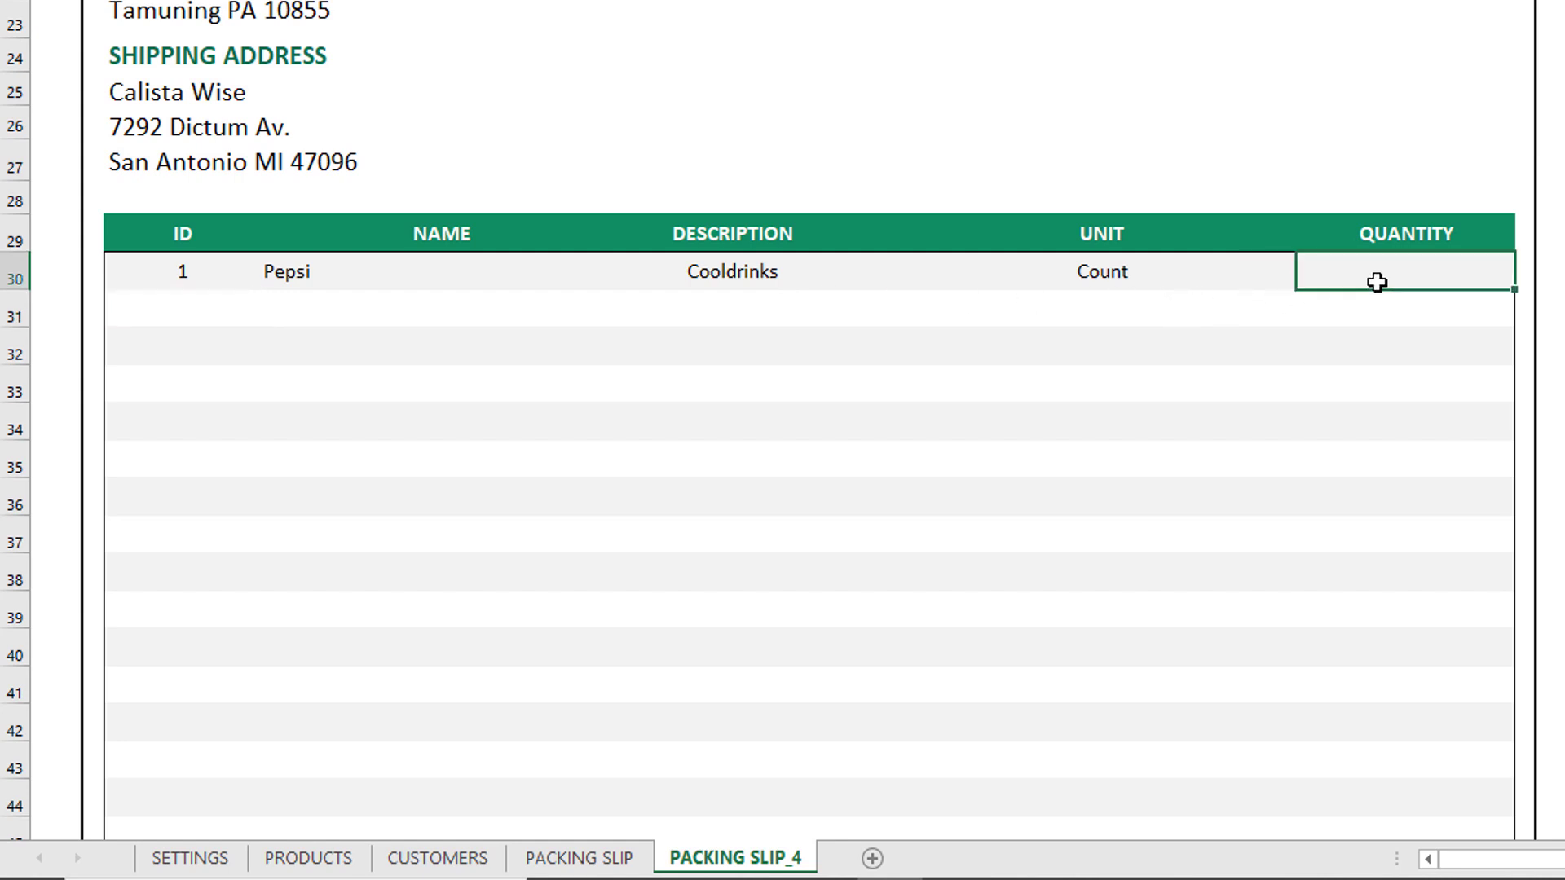
{"action": "type", "text": "5"}
{"action": "key", "text": "Return"}
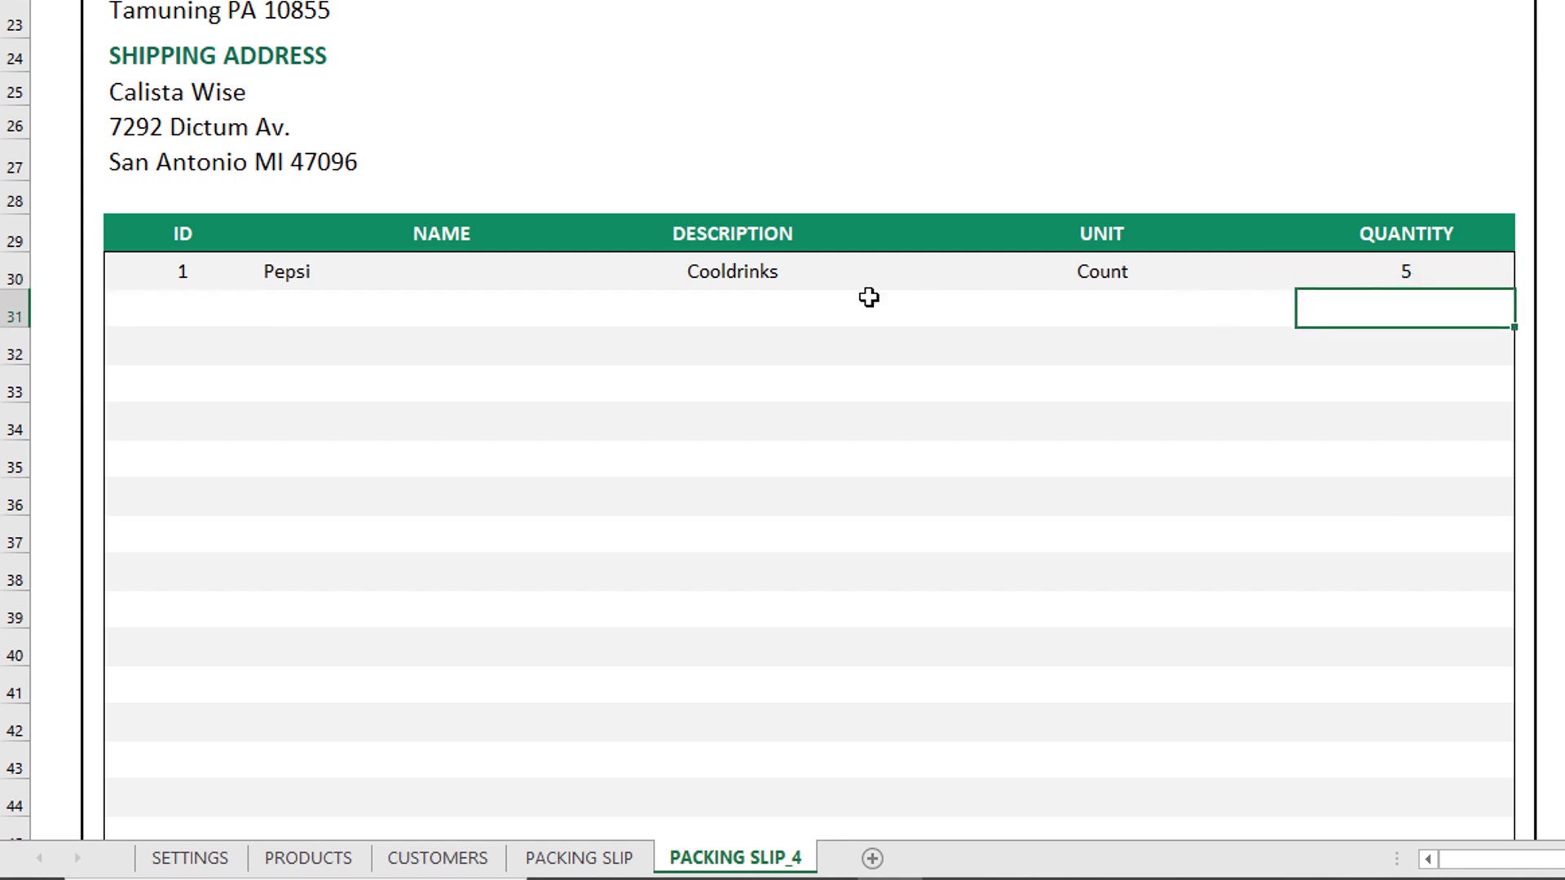
Fill item row 31 with product ID 3 and quantity 3, and point out the ID and QUANTITY headers.
{"action": "left_click", "coordinate": [177, 314]}
{"action": "type", "text": "3"}
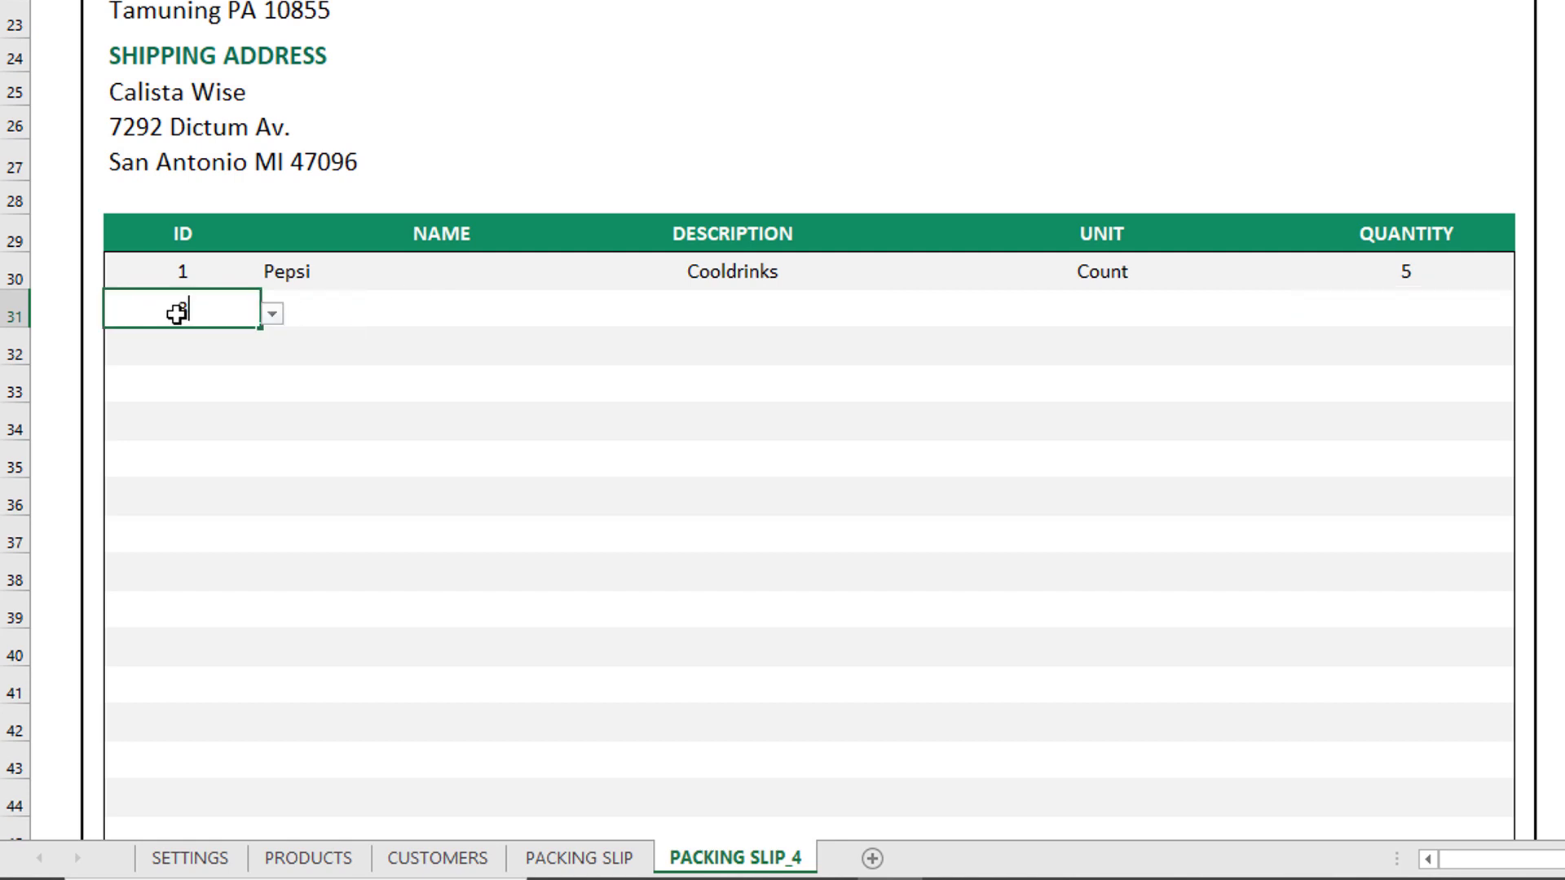
{"action": "left_click", "coordinate": [328, 323]}
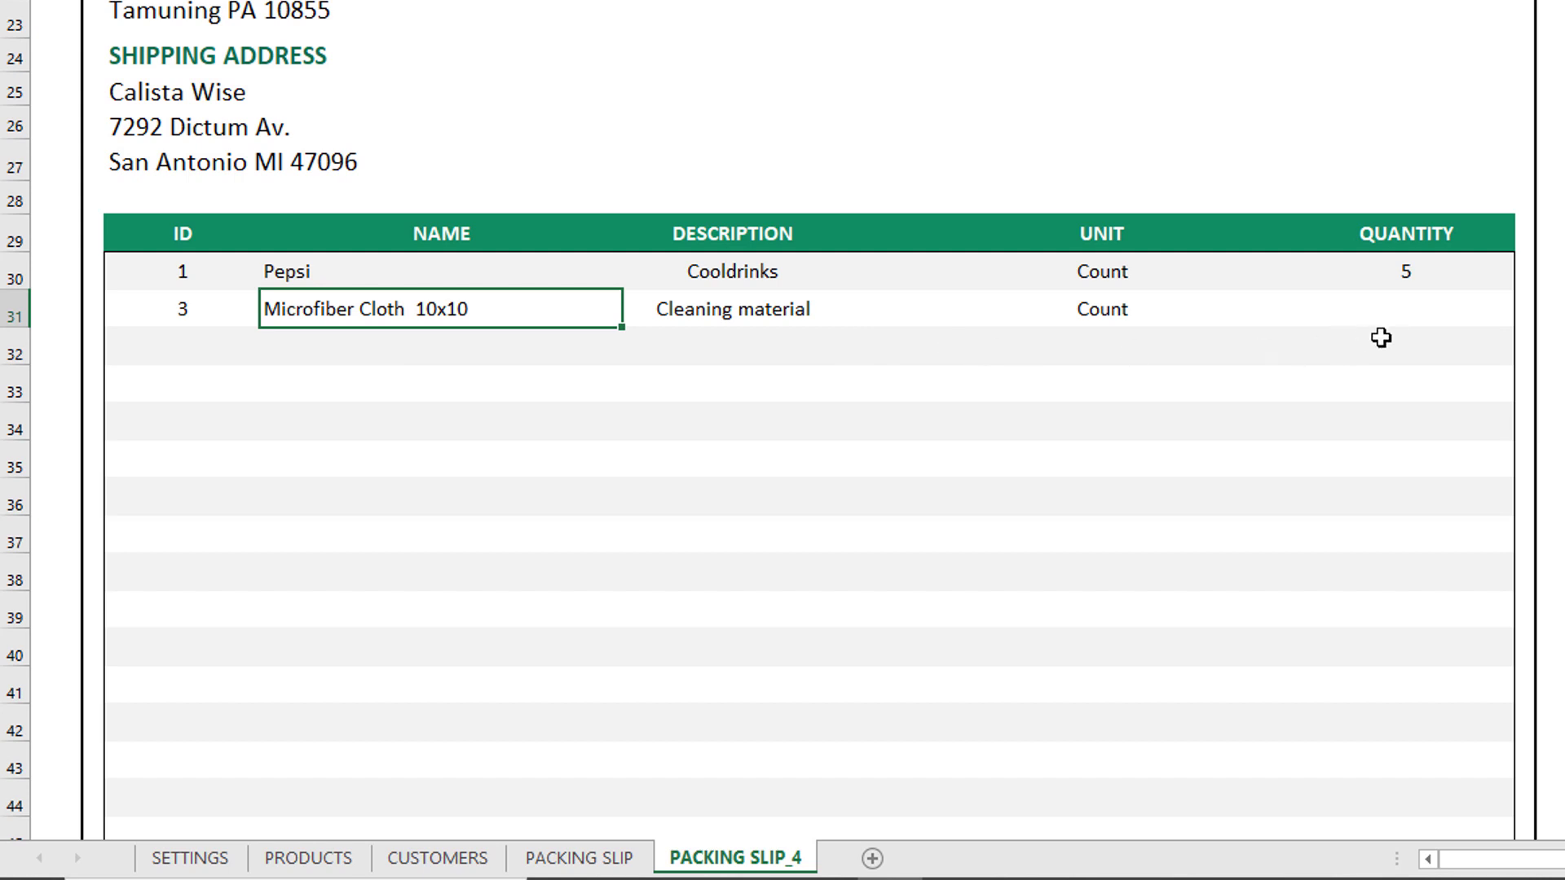
{"action": "key", "text": "Tab"}
{"action": "left_click", "coordinate": [1405, 307]}
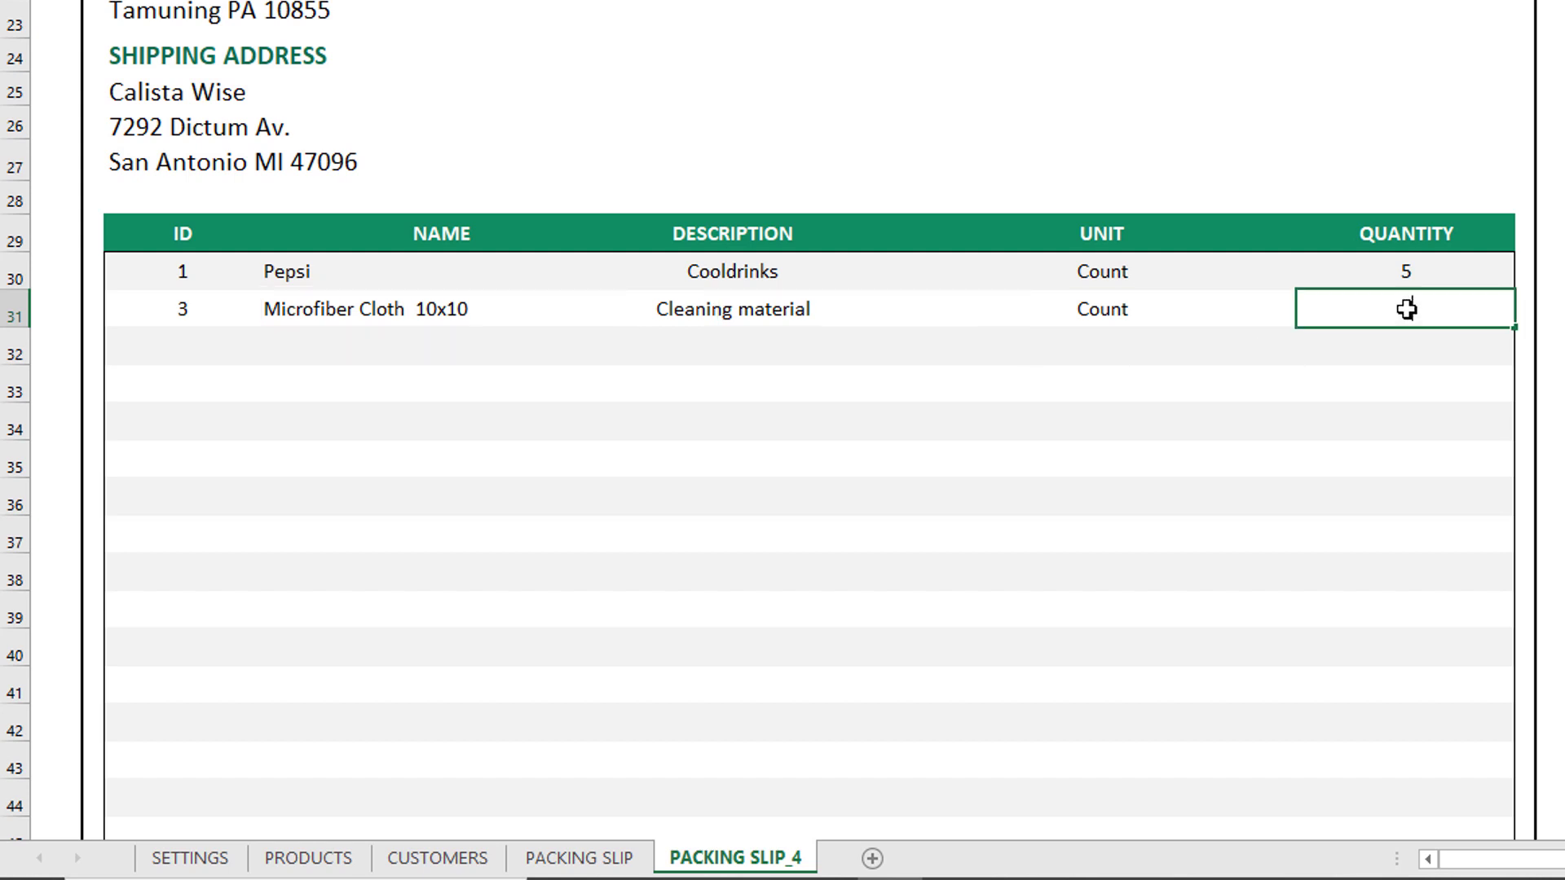
{"action": "key", "text": "Return"}
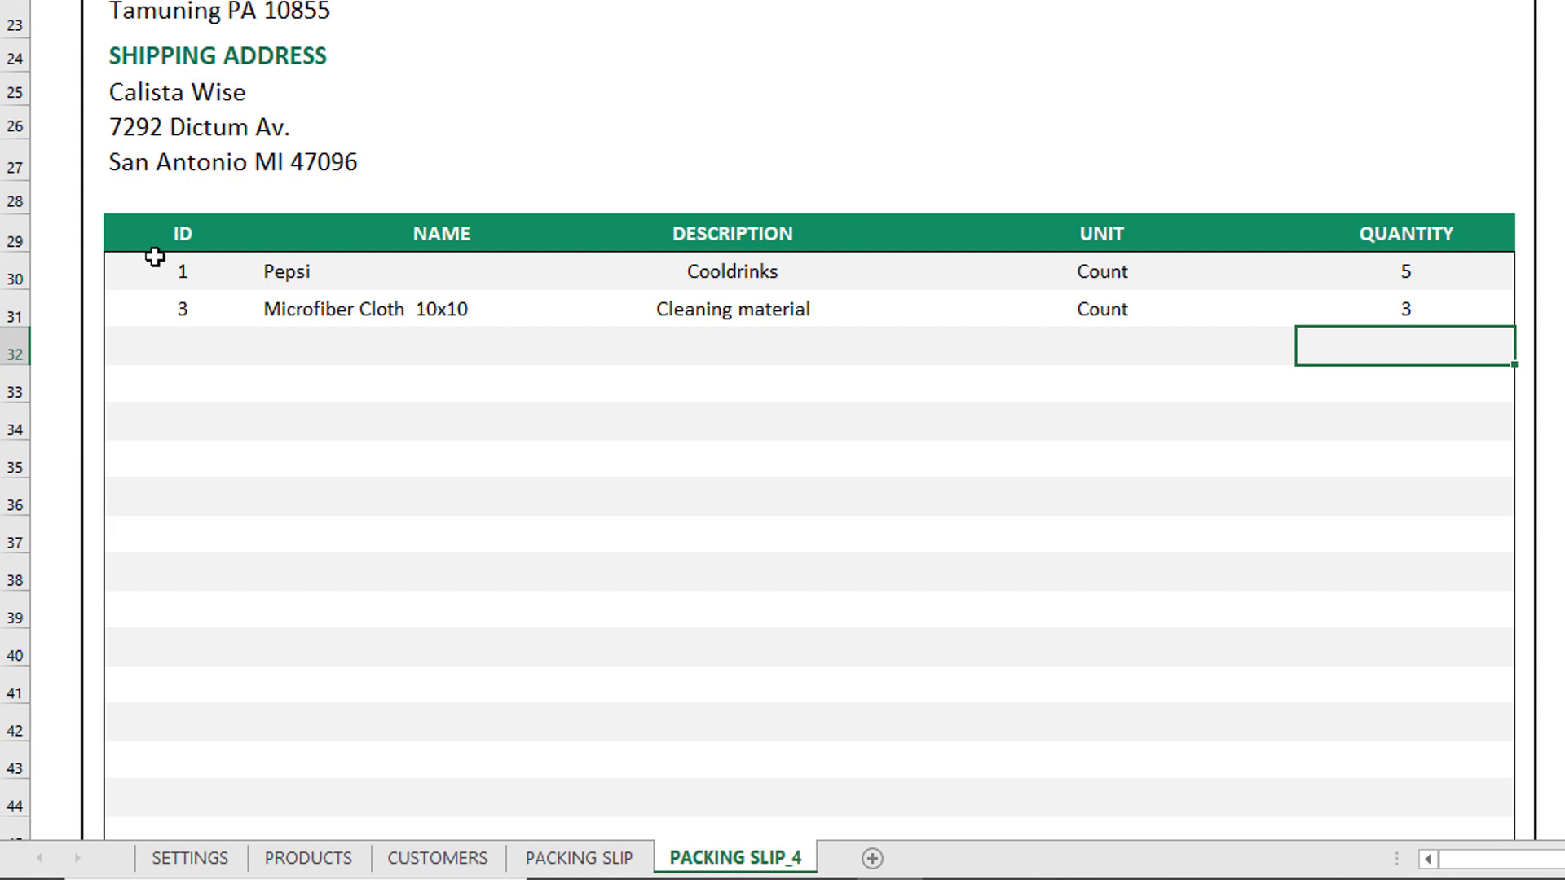
{"action": "left_click", "coordinate": [169, 234]}
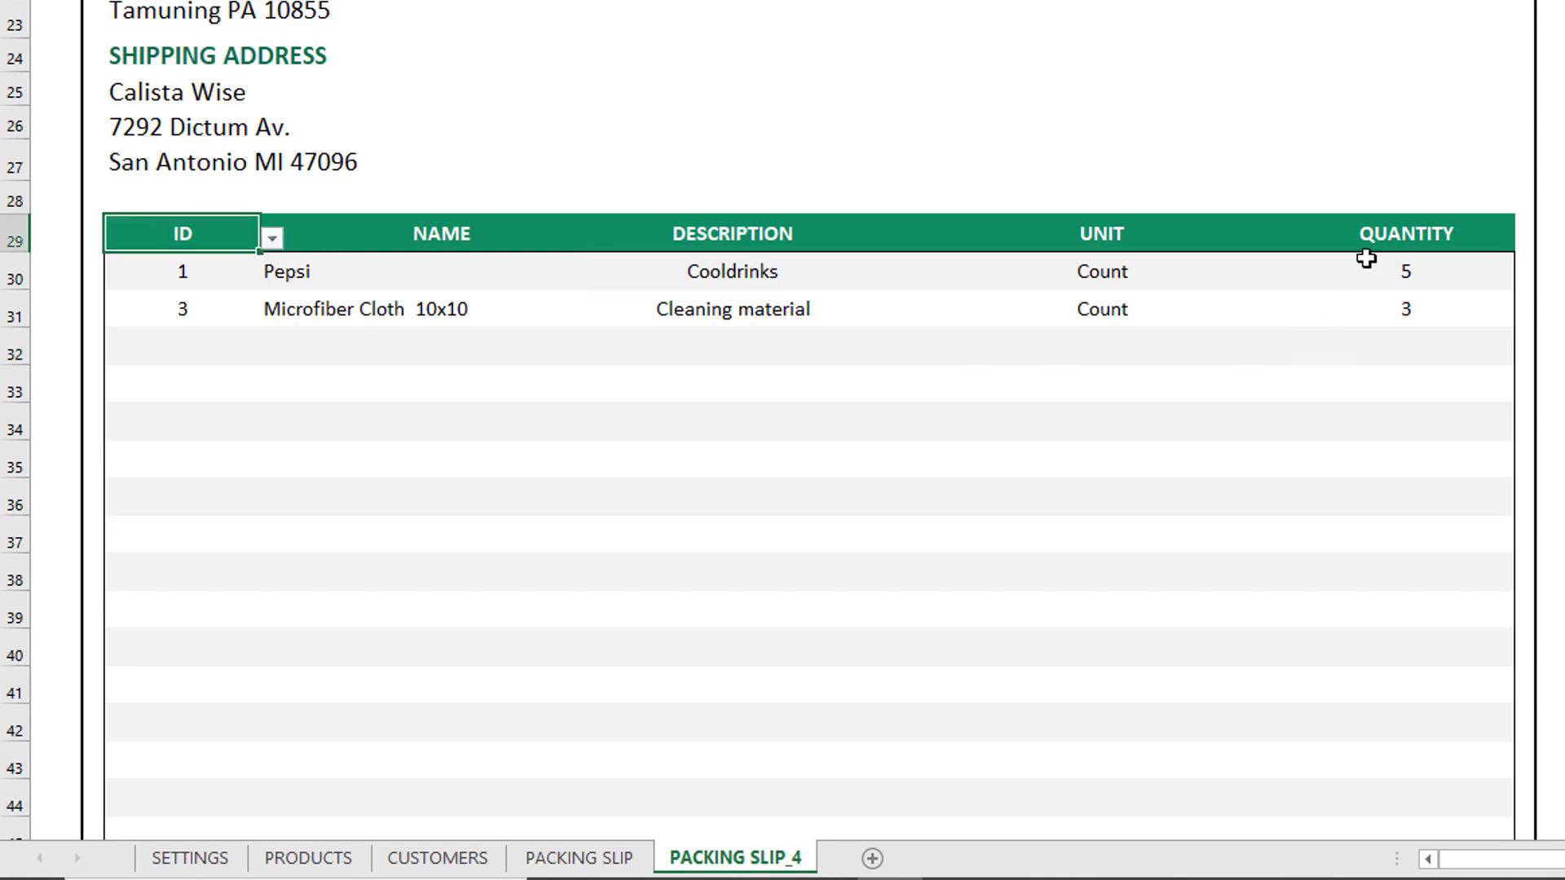
{"action": "left_click", "coordinate": [1417, 237]}
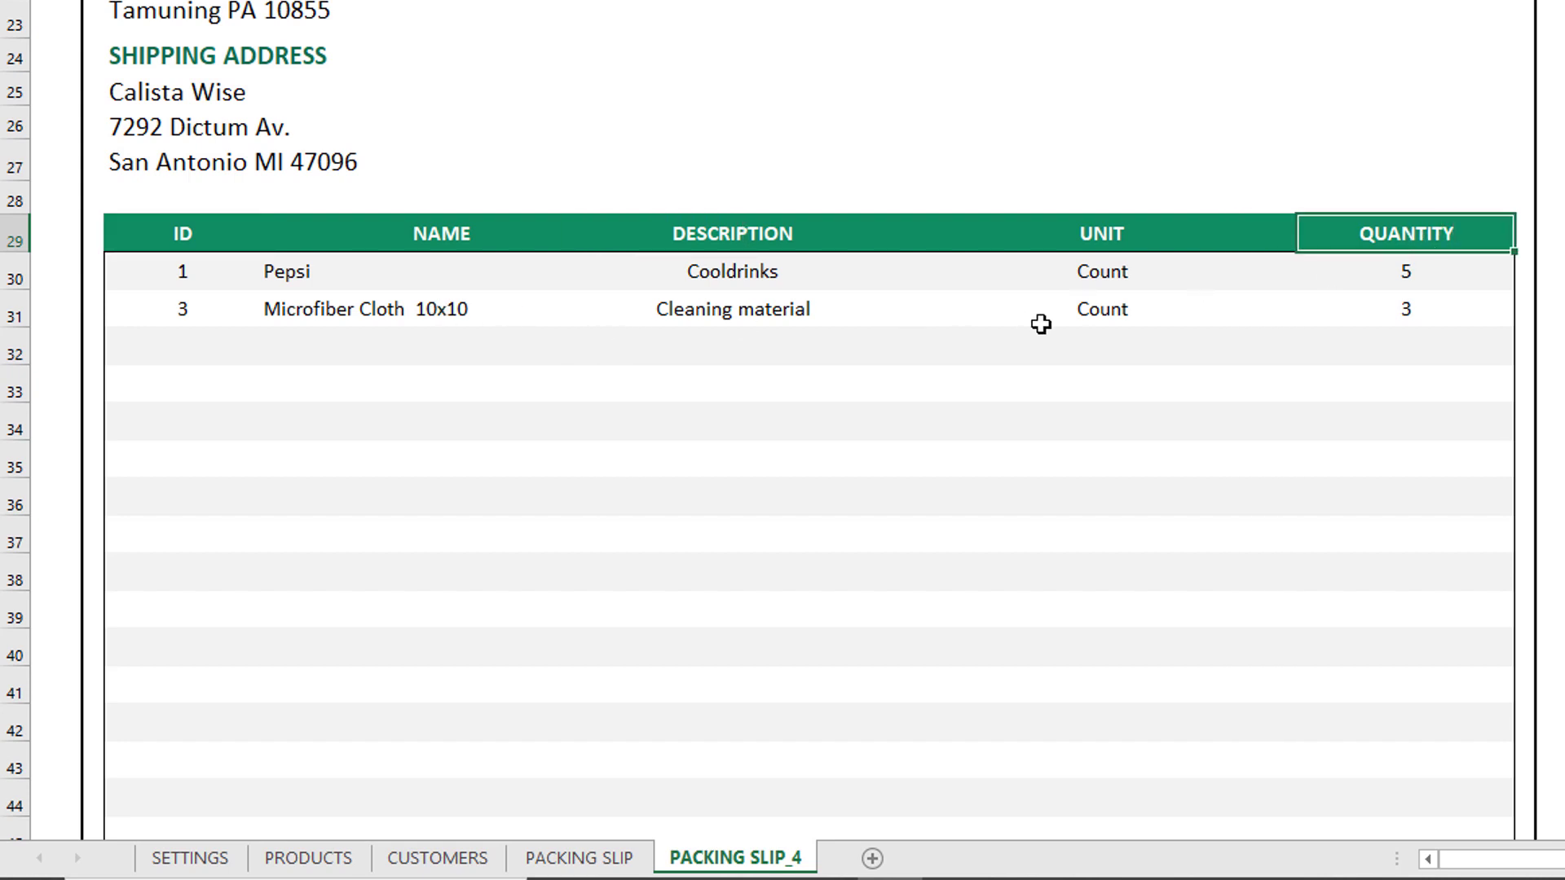
Open the NOTES text below the item table for editing and highlight the phrase "pay within 30 Days", leaving the wording as is.
{"action": "scroll", "coordinate": [1041, 324], "scroll_direction": "down", "scroll_amount": 1}
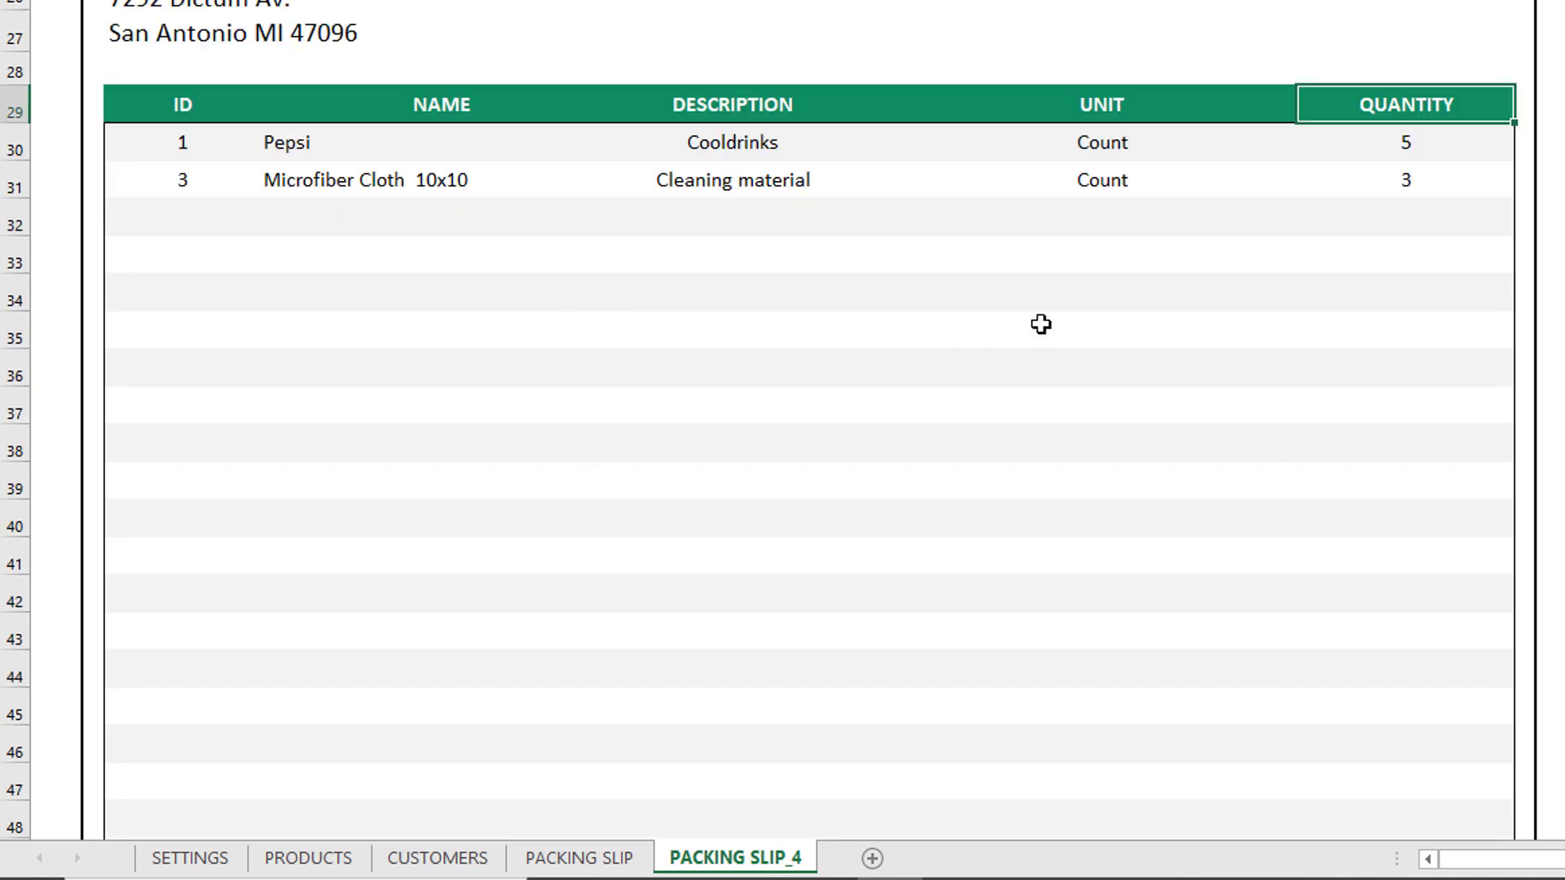
{"action": "scroll", "coordinate": [1040, 324], "scroll_direction": "down", "scroll_amount": 4}
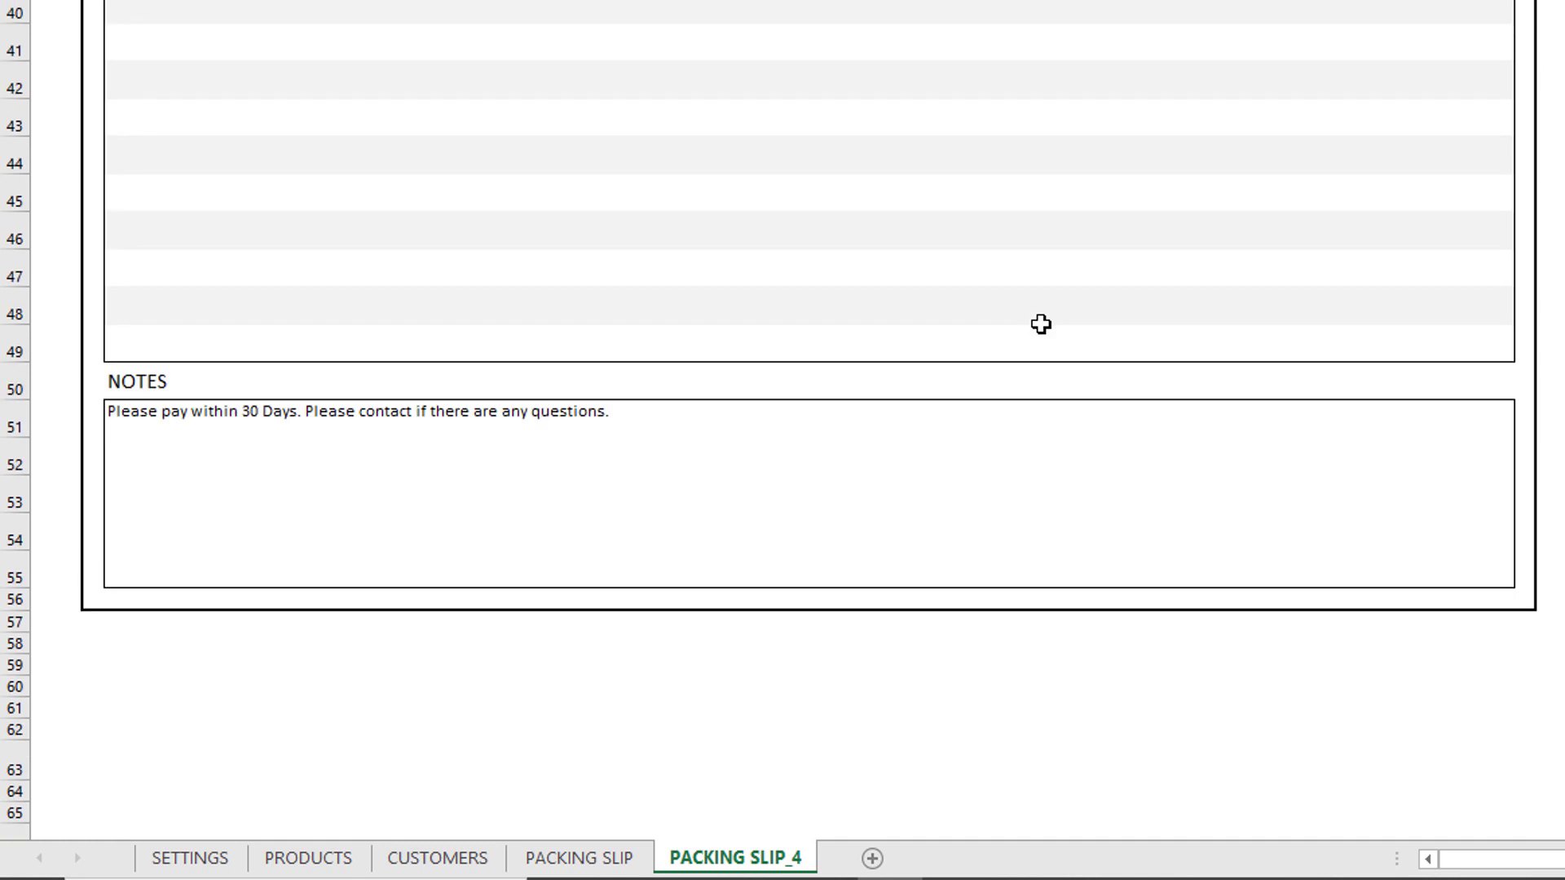
{"action": "left_click", "coordinate": [482, 456]}
{"action": "left_click", "coordinate": [482, 456]}
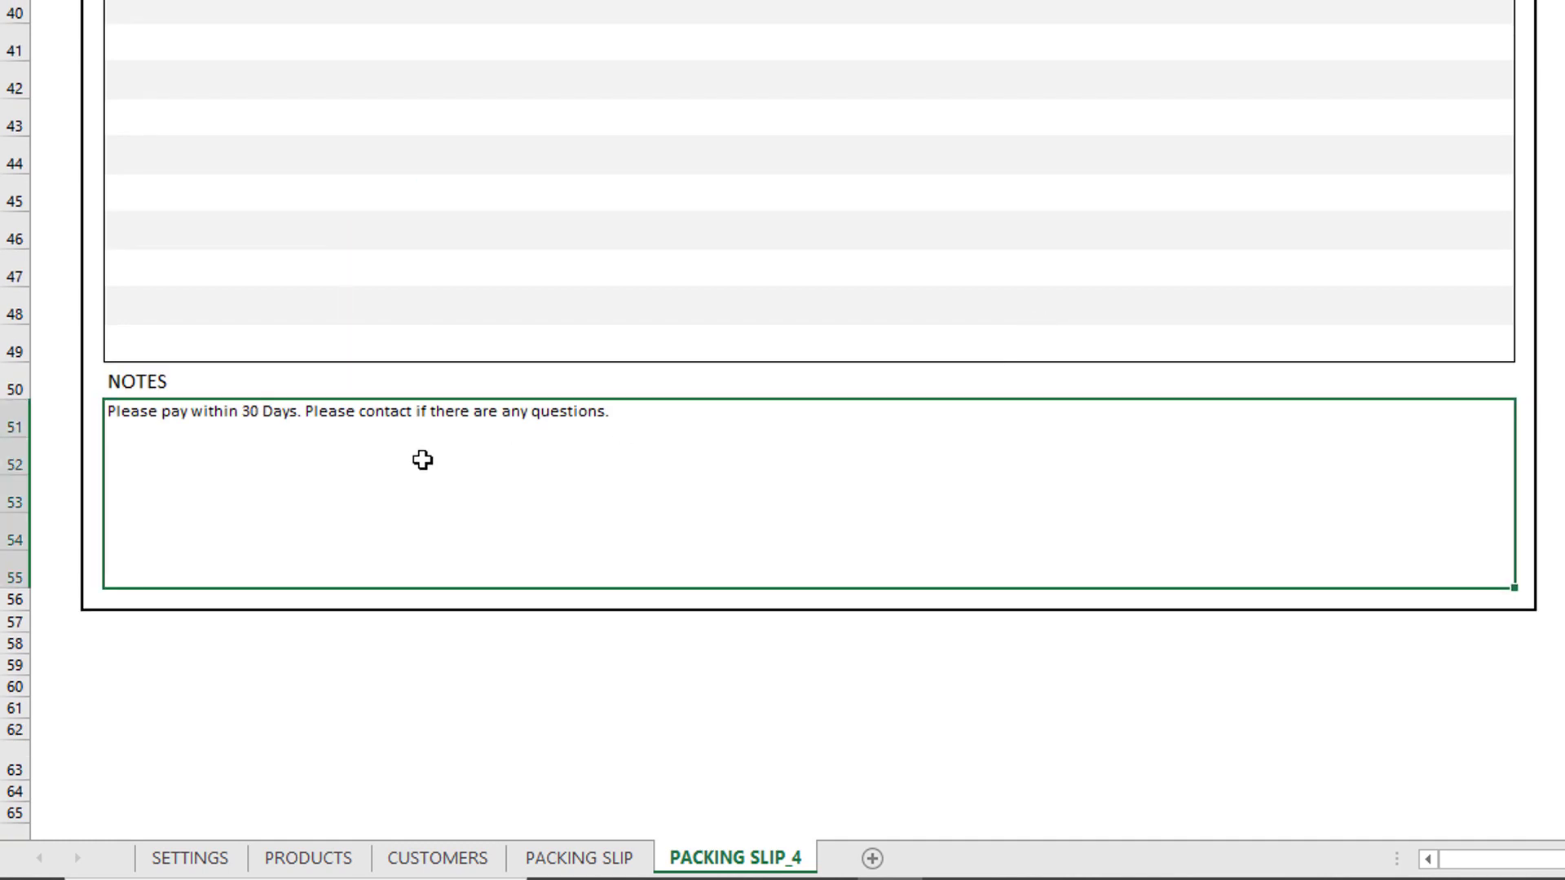
{"action": "key", "text": "F2"}
{"action": "left_click_drag", "start_coordinate": [298, 412], "coordinate": [167, 415]}
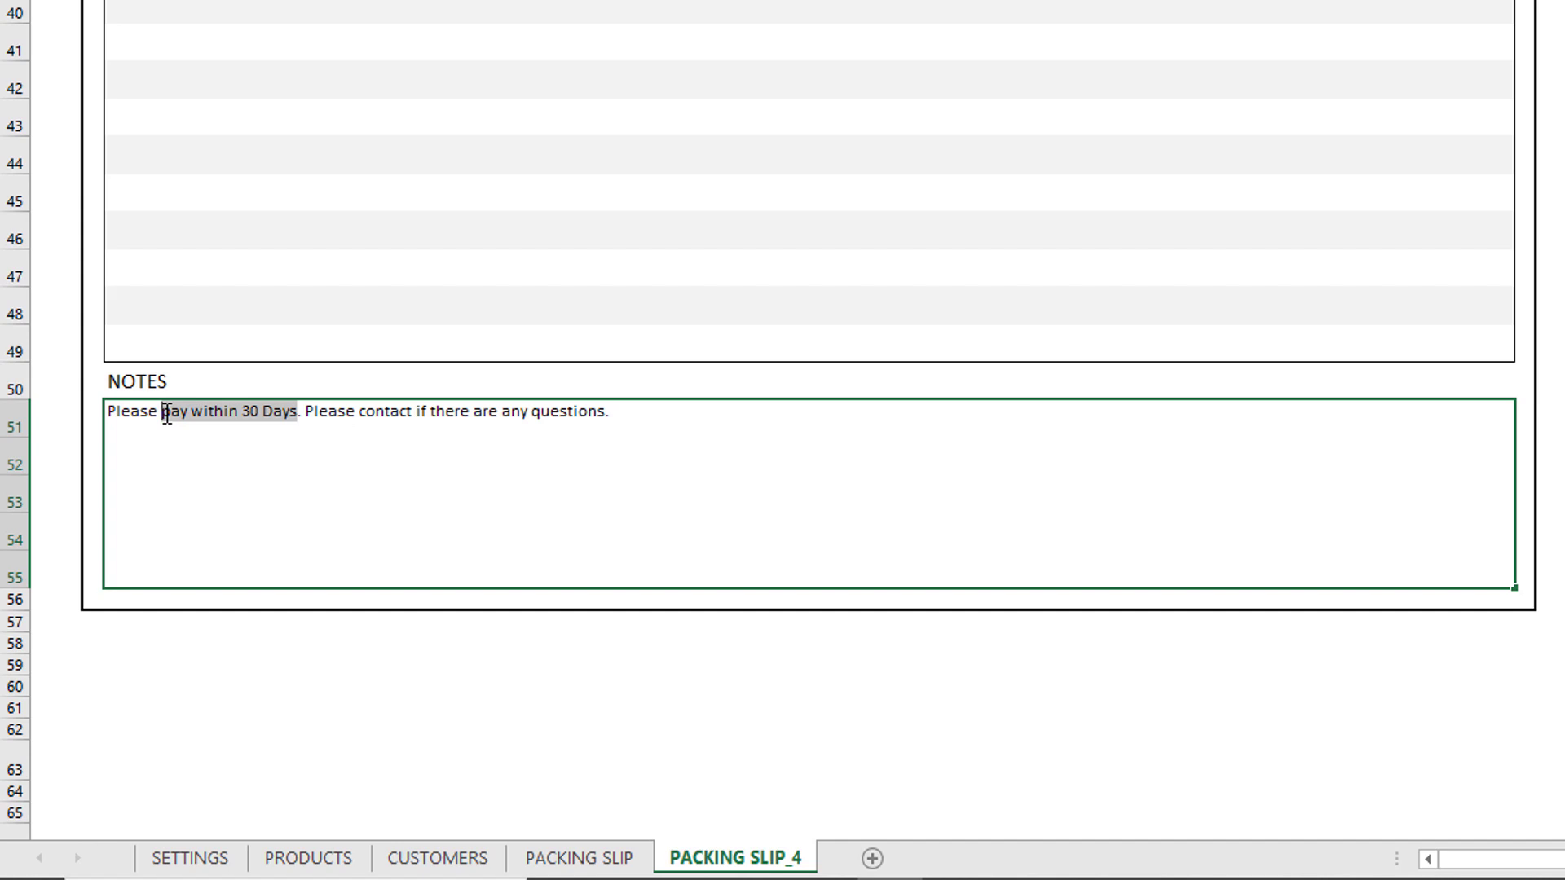
{"action": "left_click", "coordinate": [912, 379]}
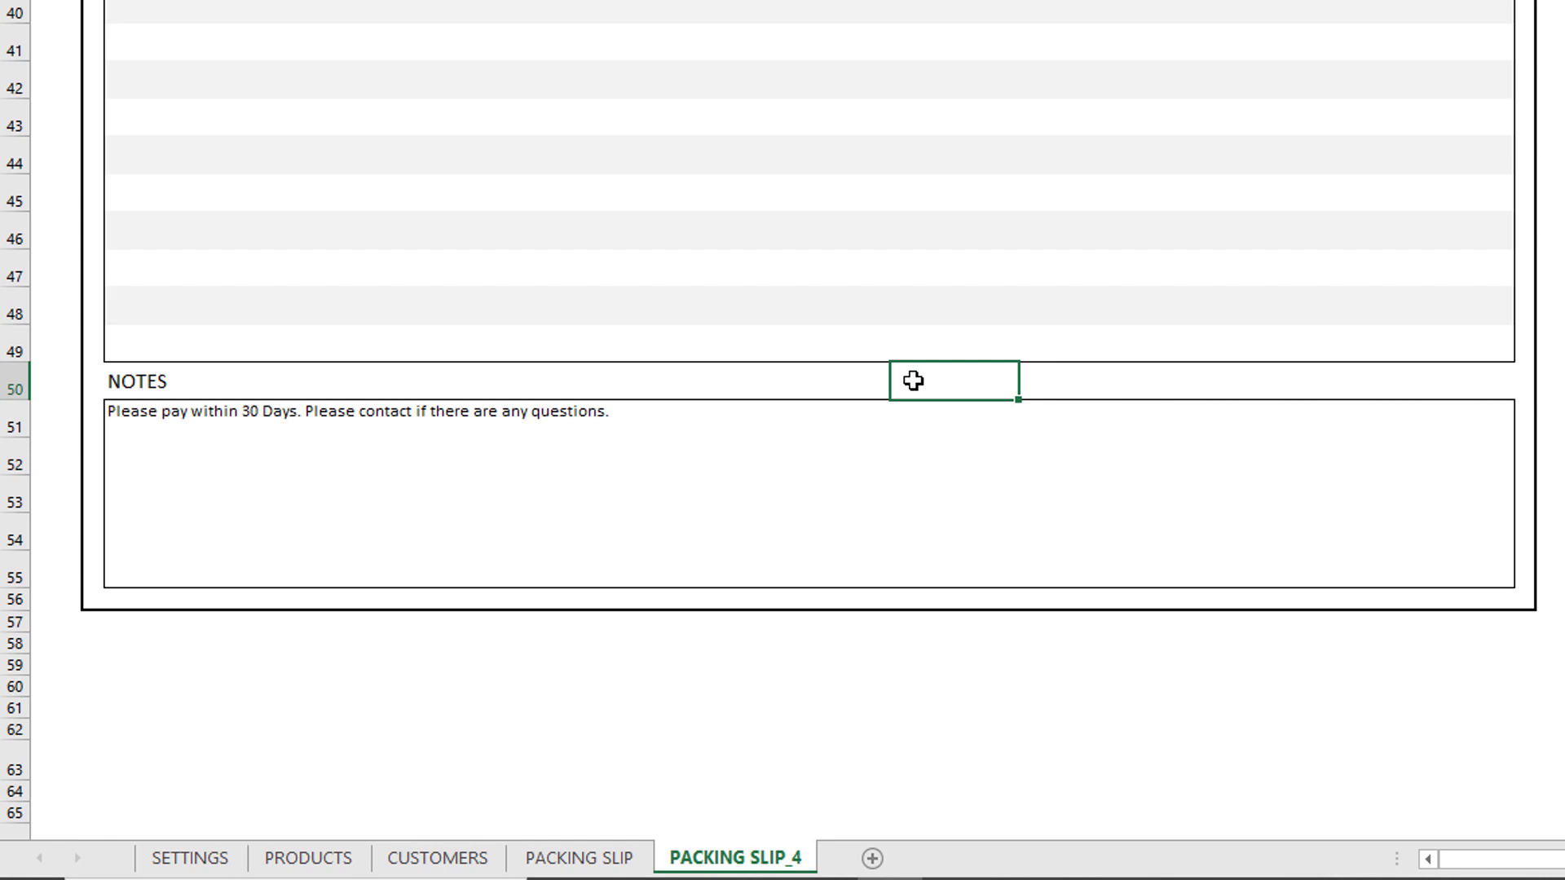
Check the print preview of the PACKING SLIP_4 sheet and the PDF/XPS export option, and return to the slip.
{"action": "scroll", "coordinate": [912, 381], "scroll_direction": "up", "scroll_amount": 6}
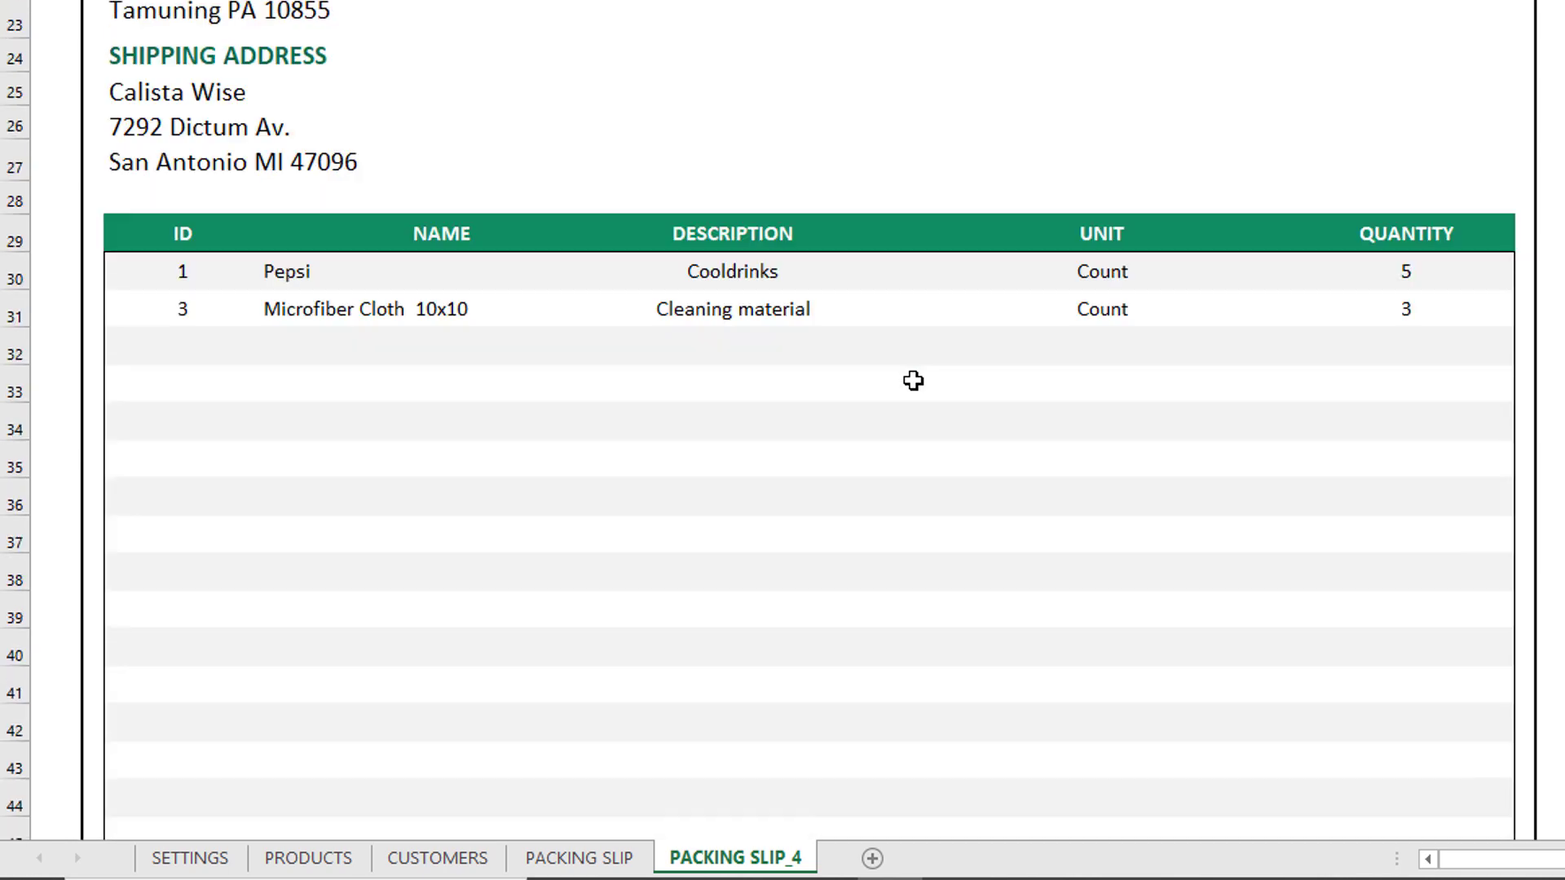
{"action": "scroll", "coordinate": [913, 381], "scroll_direction": "up", "scroll_amount": 2}
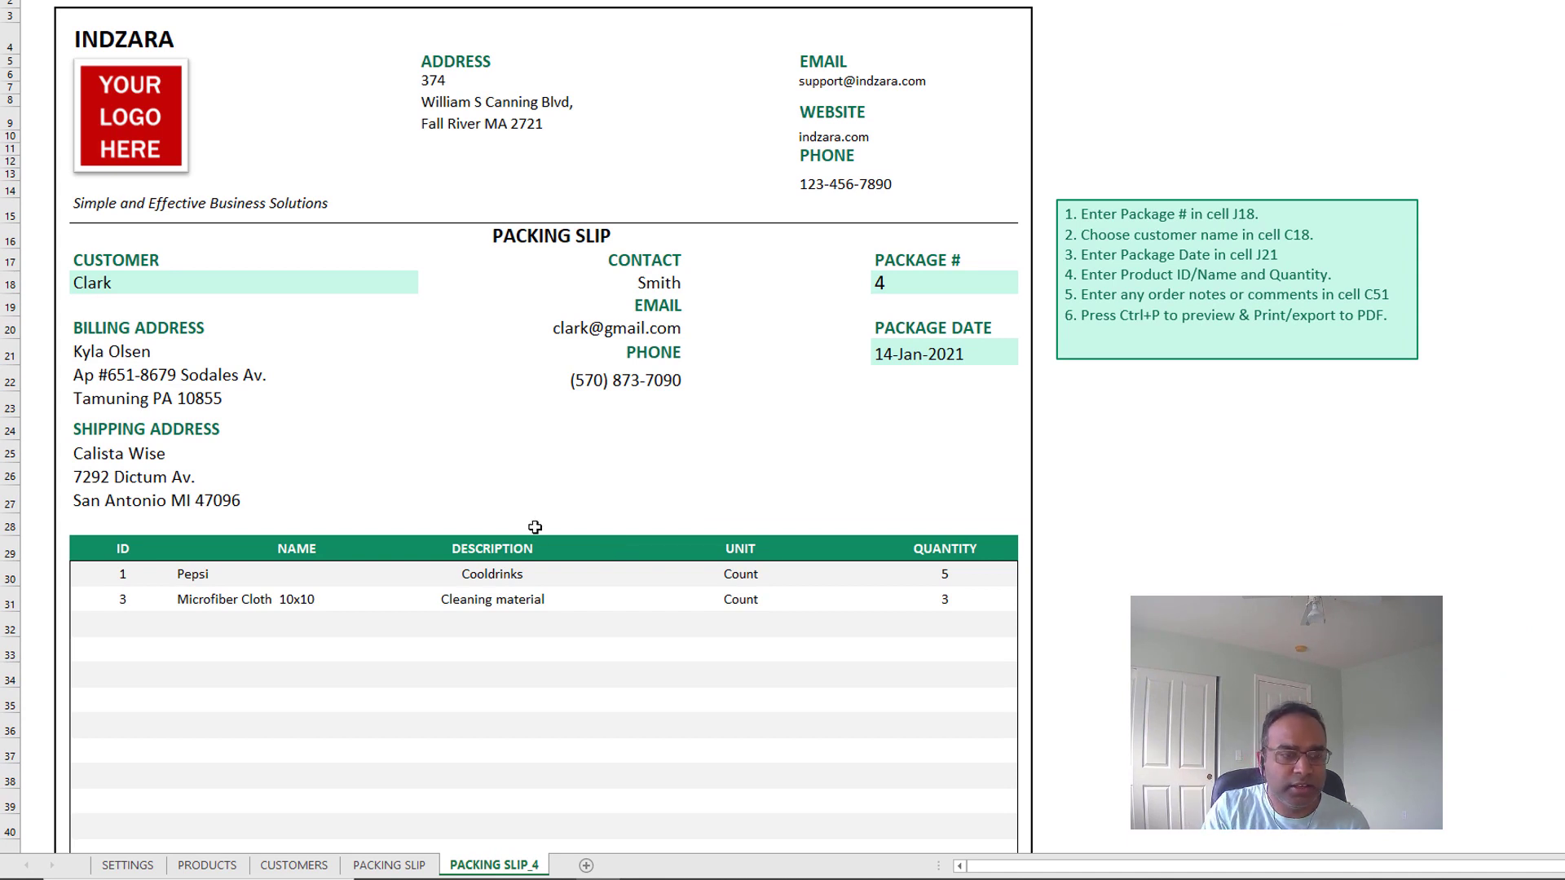
{"action": "key", "text": "ctrl+p"}
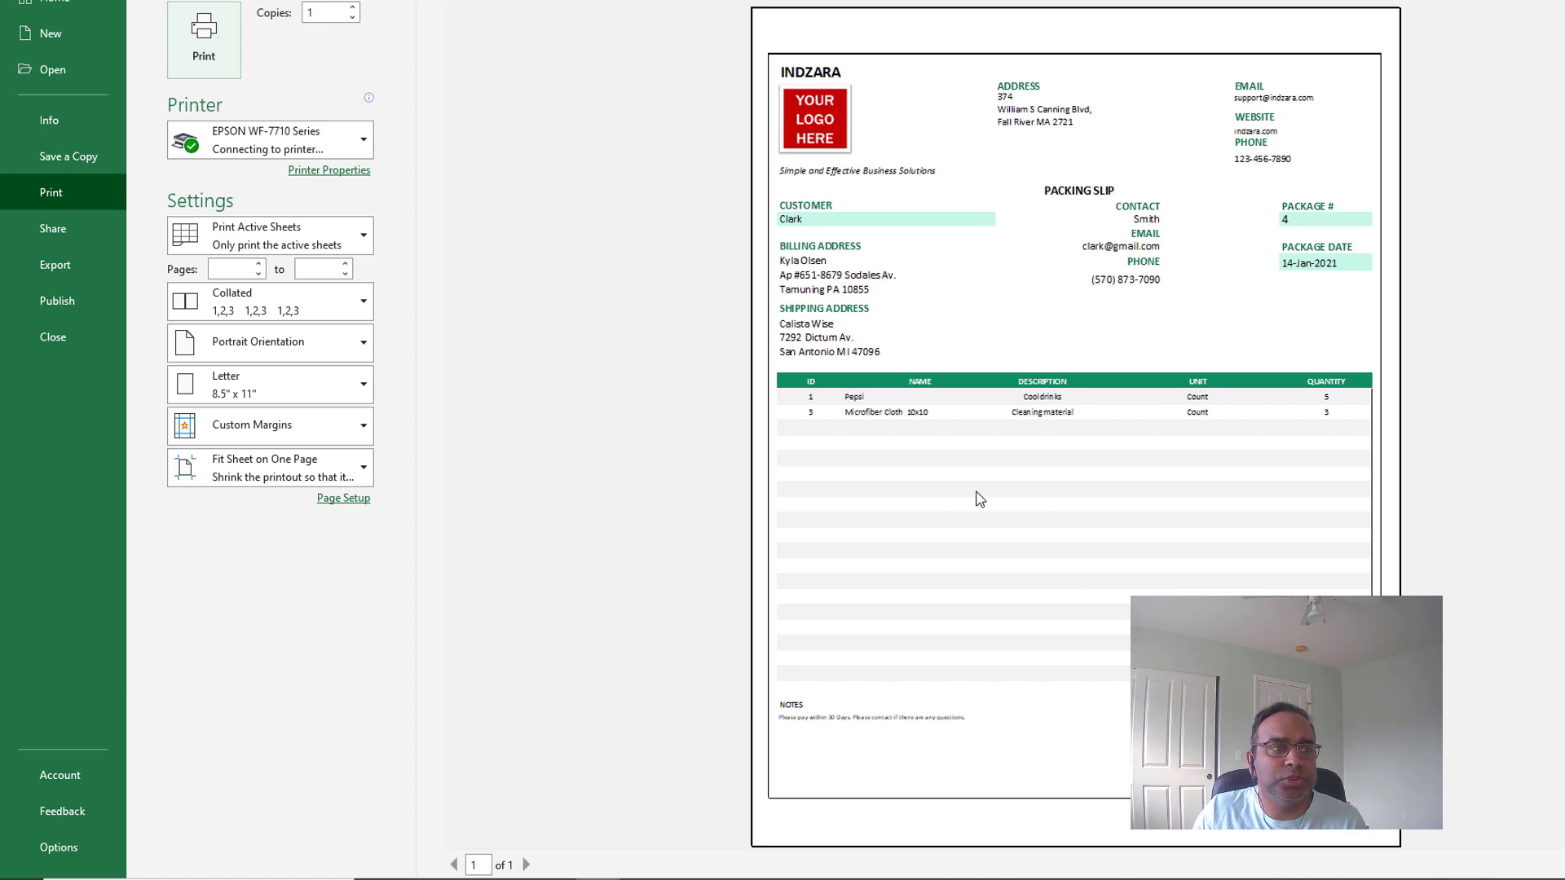
{"action": "left_click", "coordinate": [90, 254]}
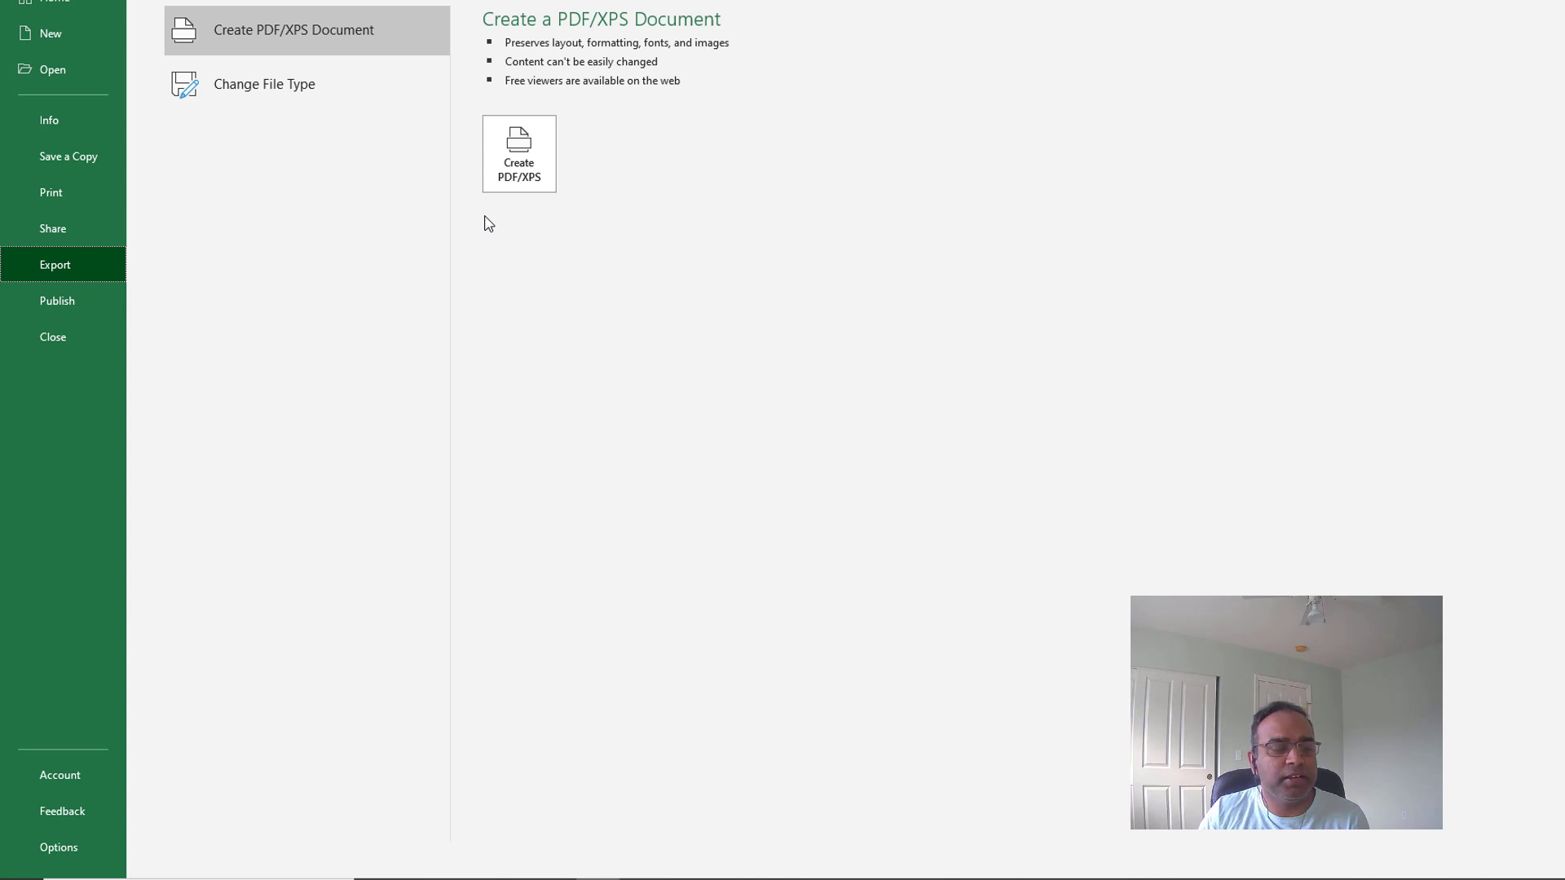
{"action": "key", "text": "Escape"}
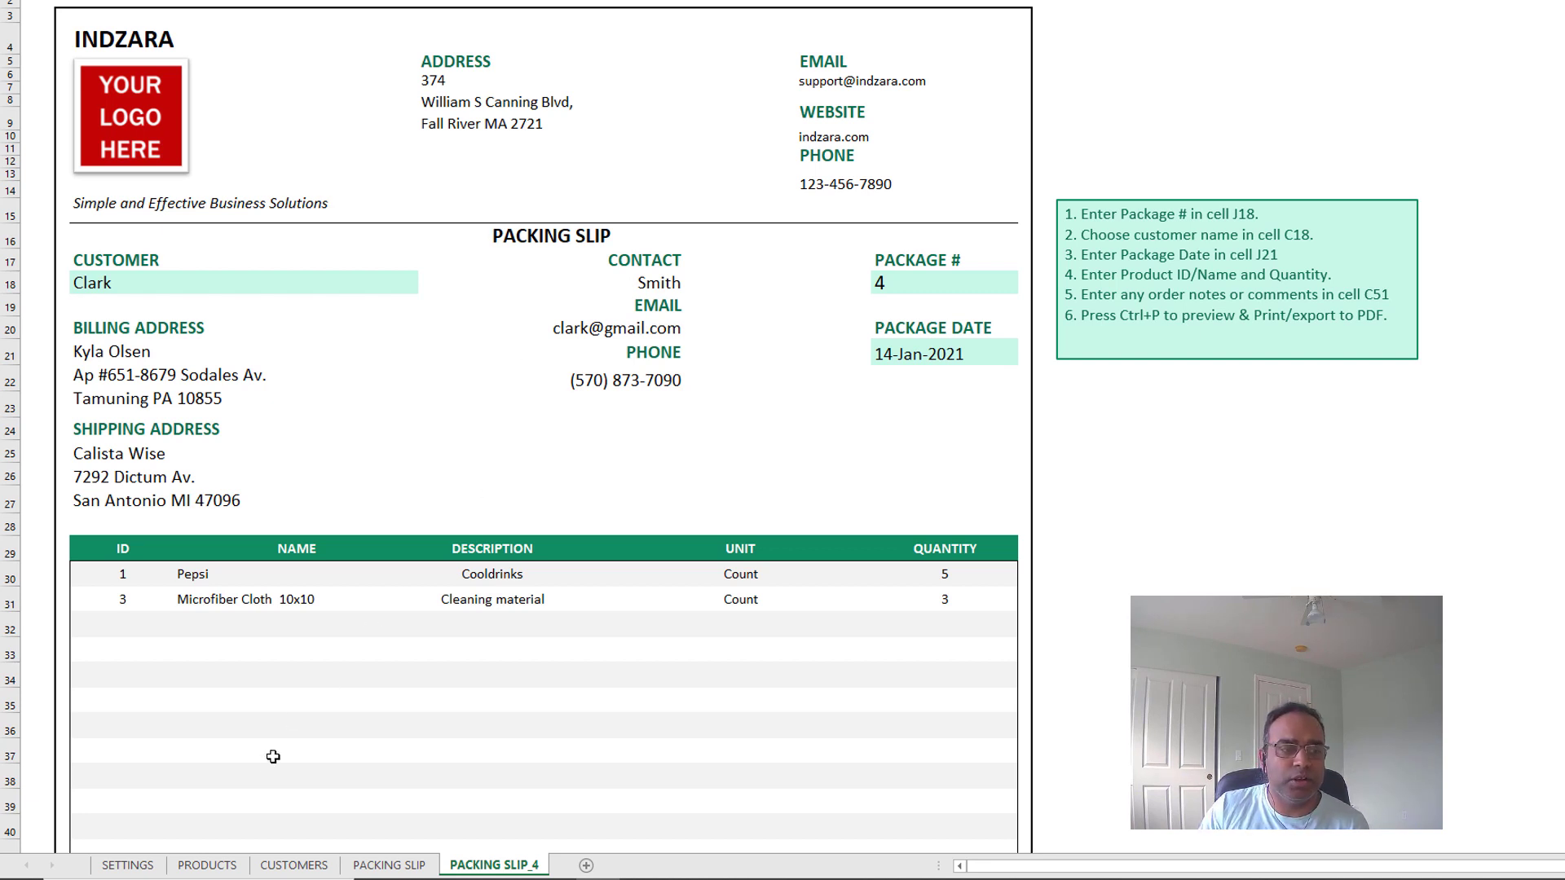
Look over the PRODUCTS and CUSTOMERS sheets, and return to the original PACKING SLIP sheet.
{"action": "left_click", "coordinate": [218, 865]}
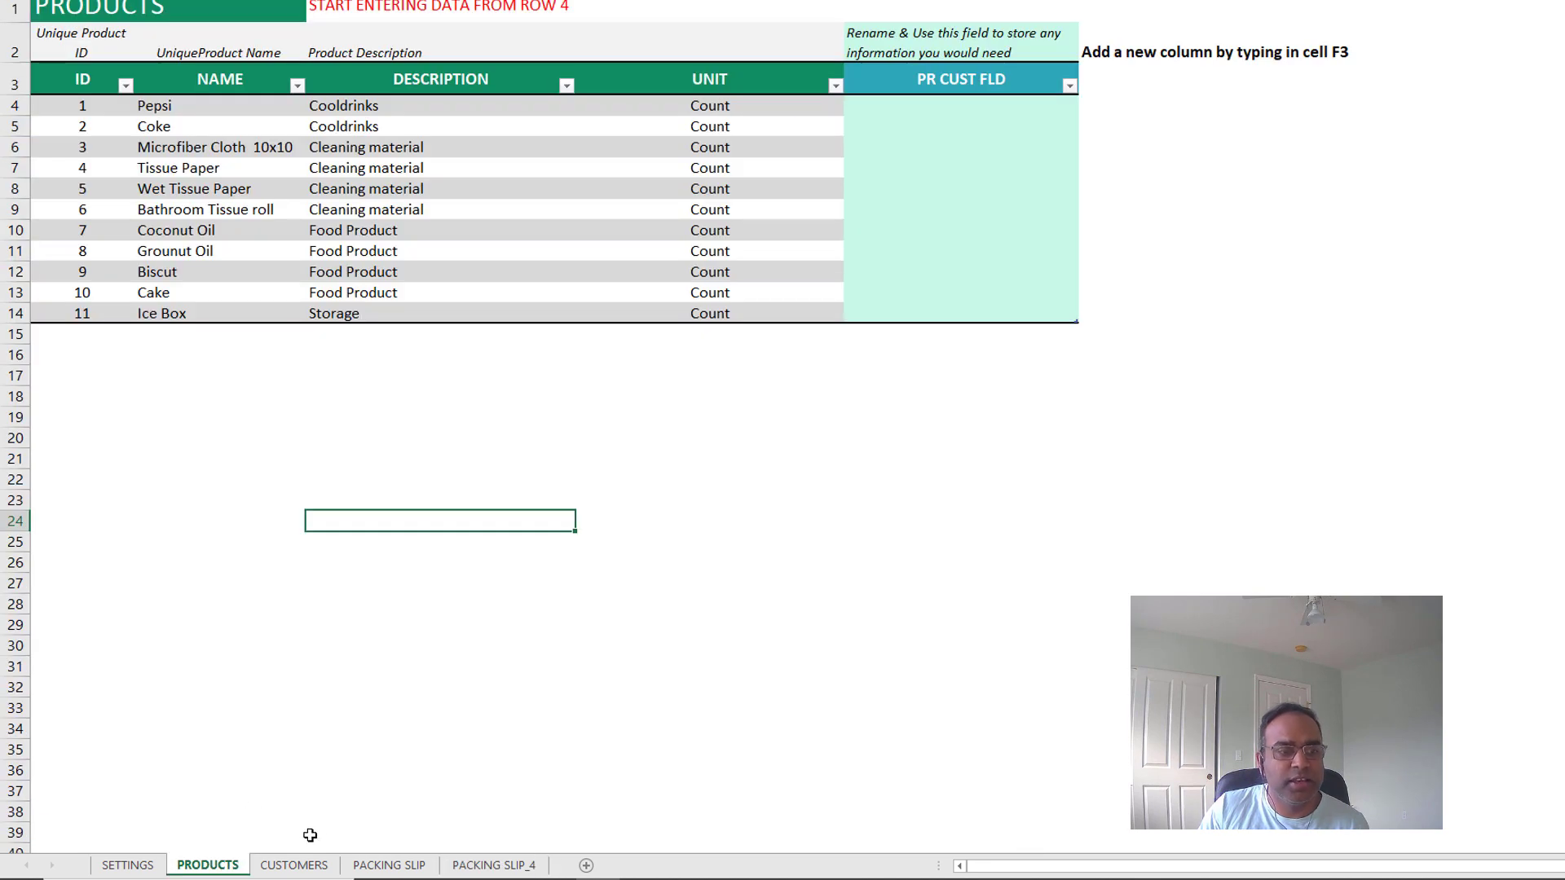
{"action": "left_click", "coordinate": [316, 865]}
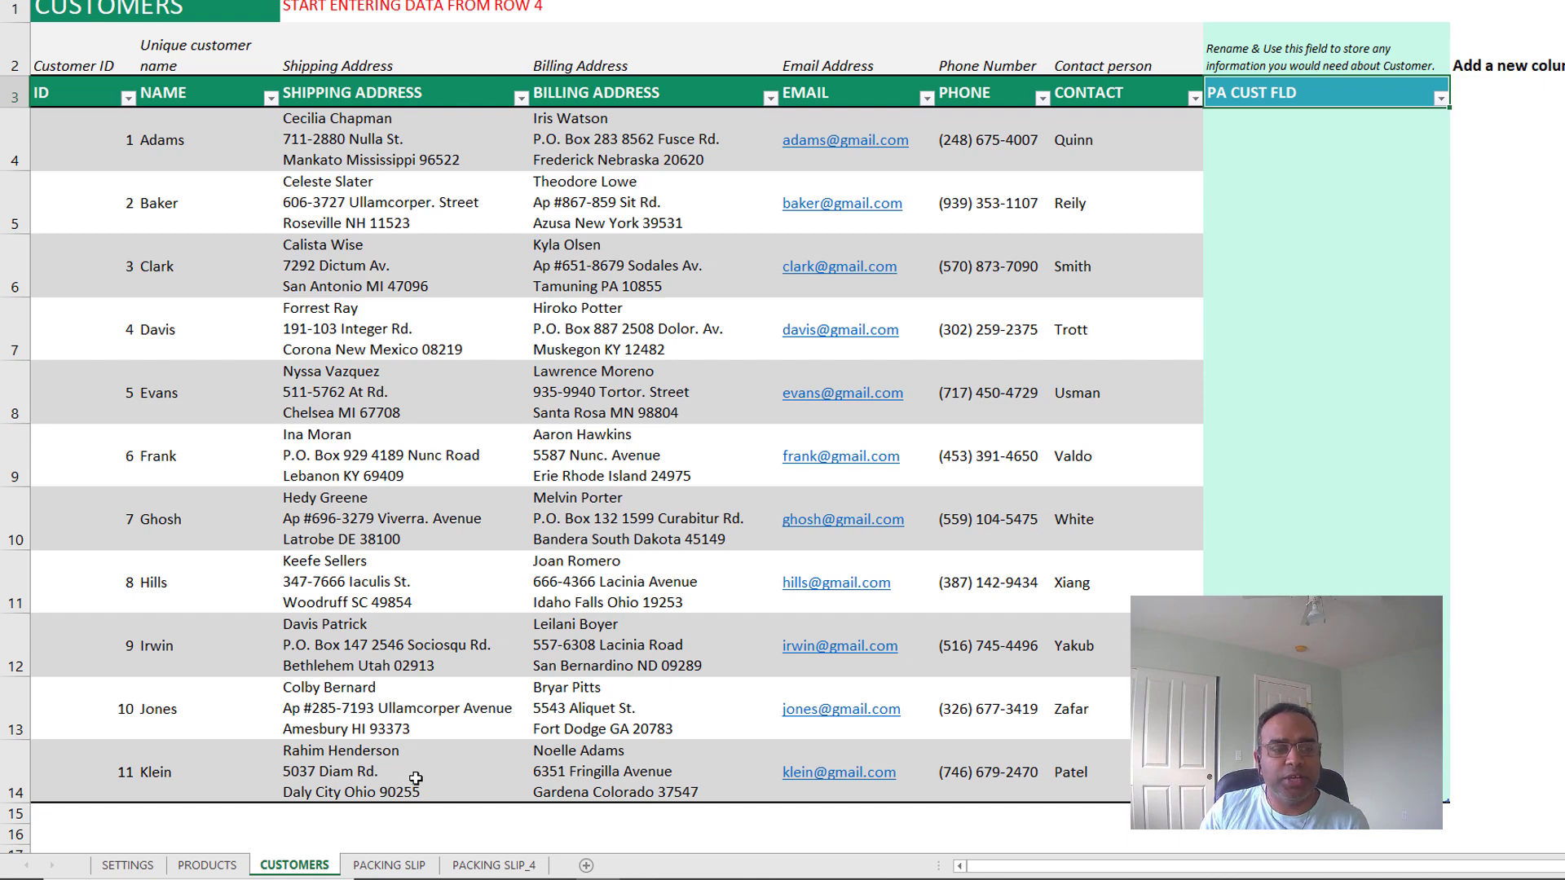
{"action": "left_click", "coordinate": [412, 868]}
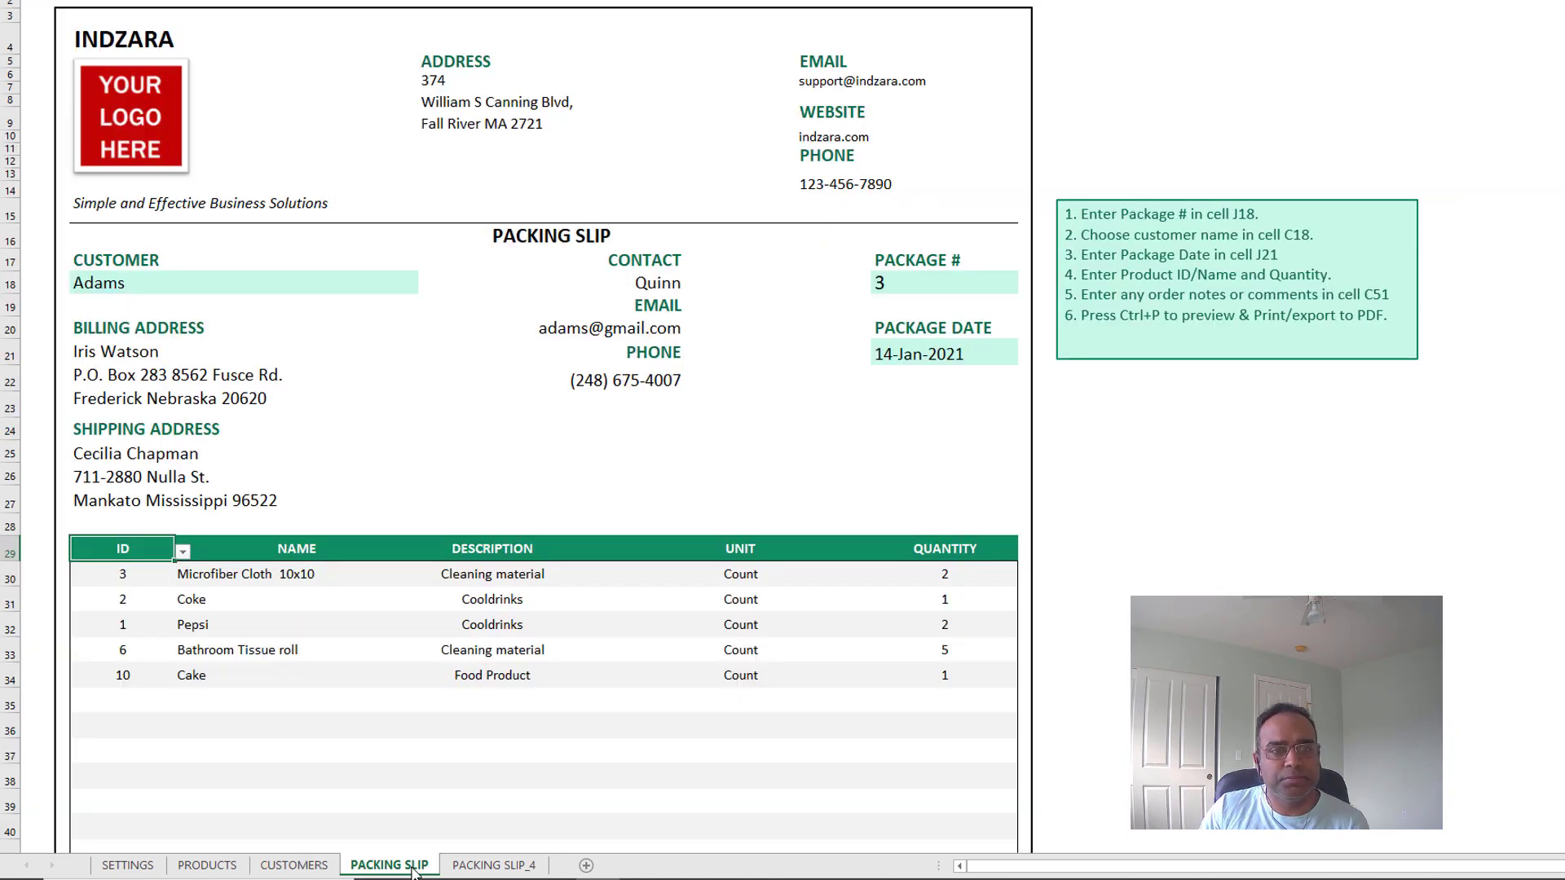